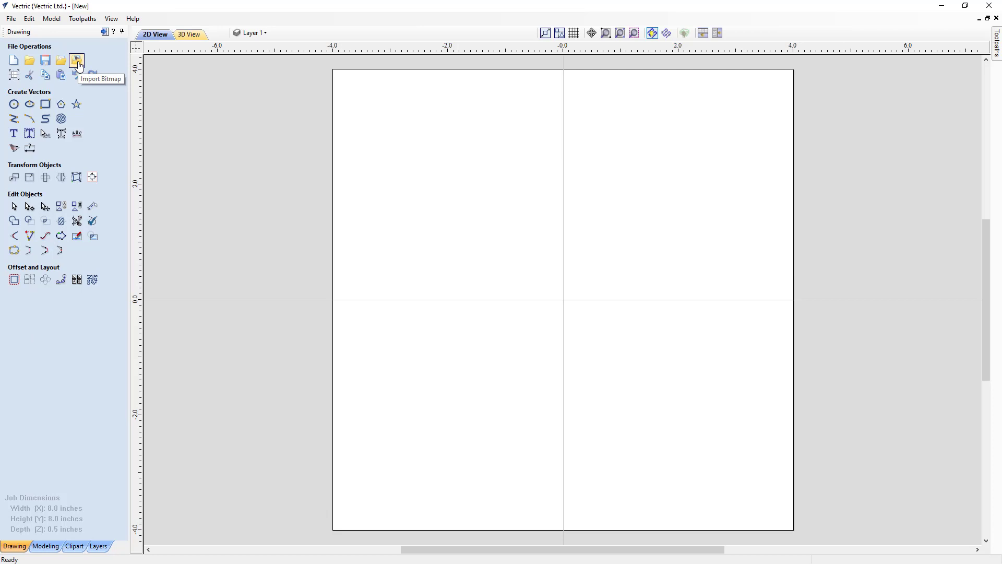
Import the GolfAwardSketches.jpg bitmap into the job.
click(76, 61)
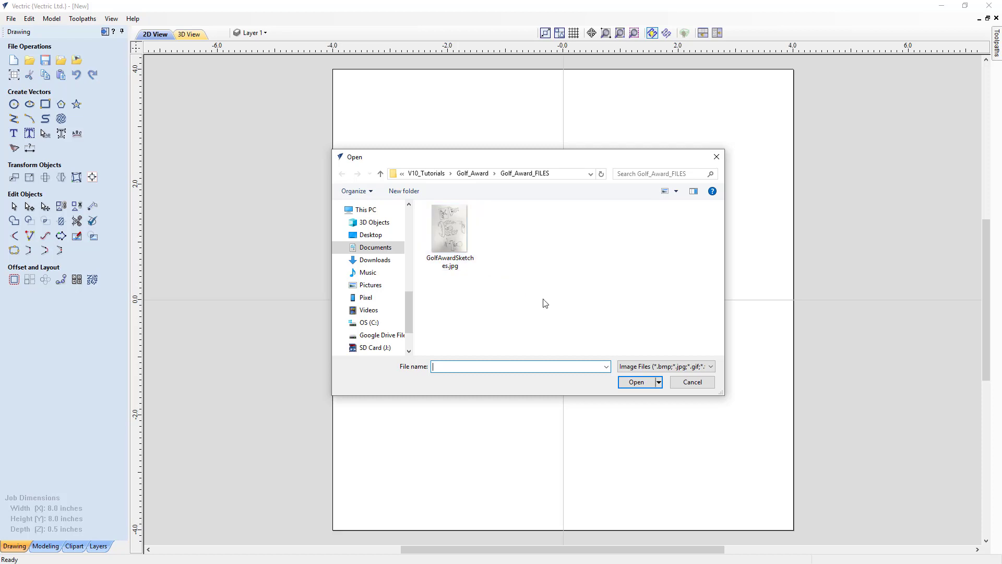
click(449, 229)
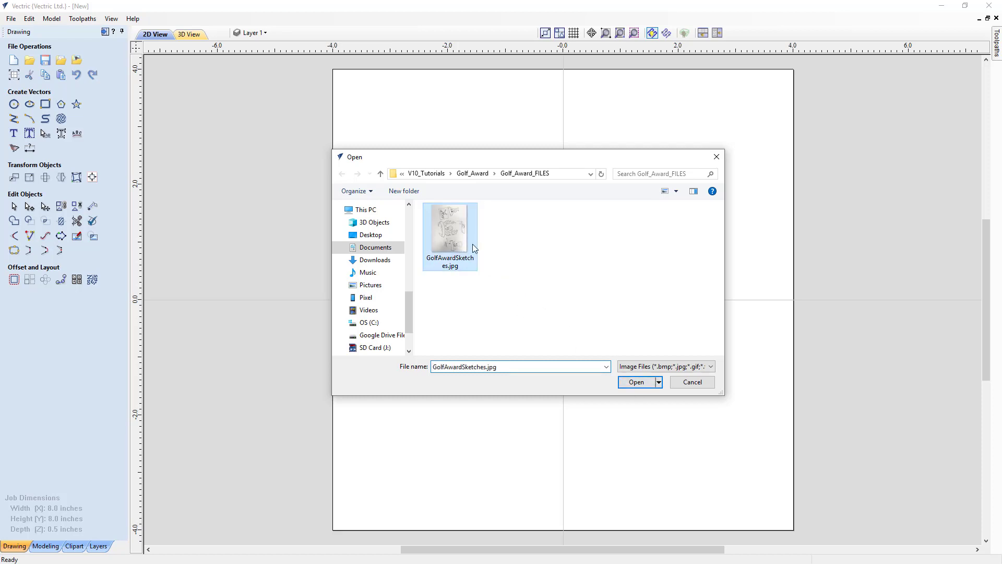
click(638, 382)
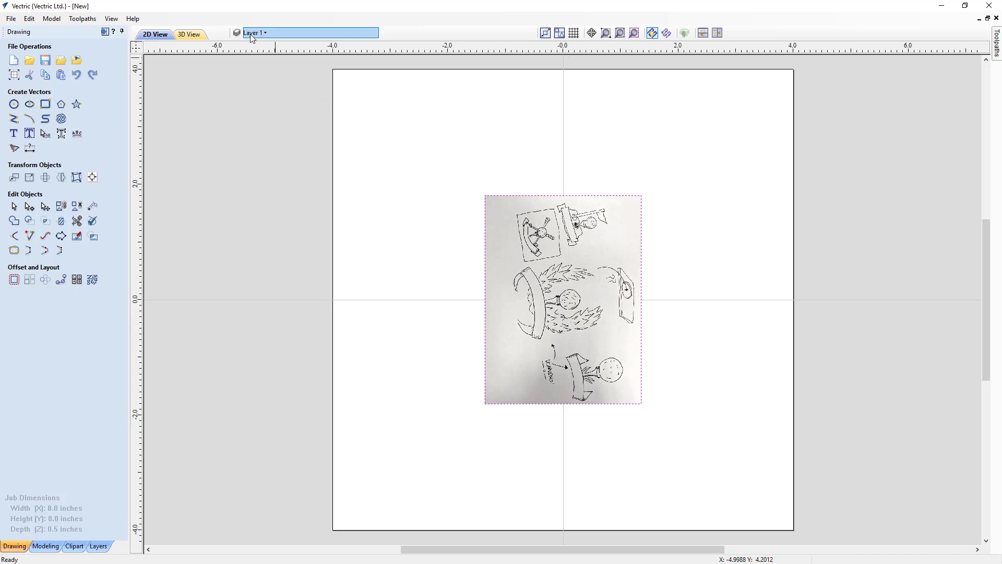
Toggle the visibility of the Bitmap Layer off and back on.
click(266, 34)
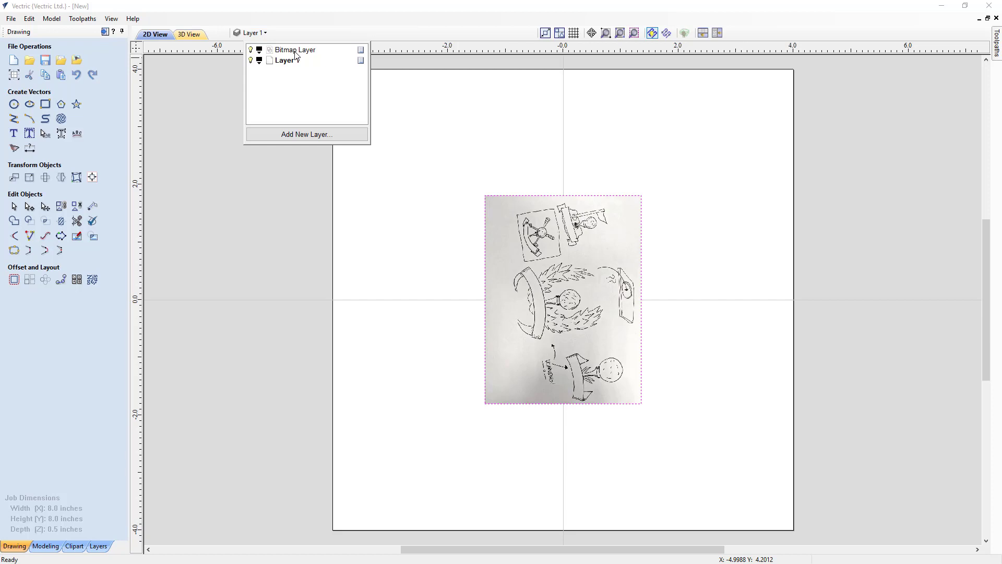
click(251, 50)
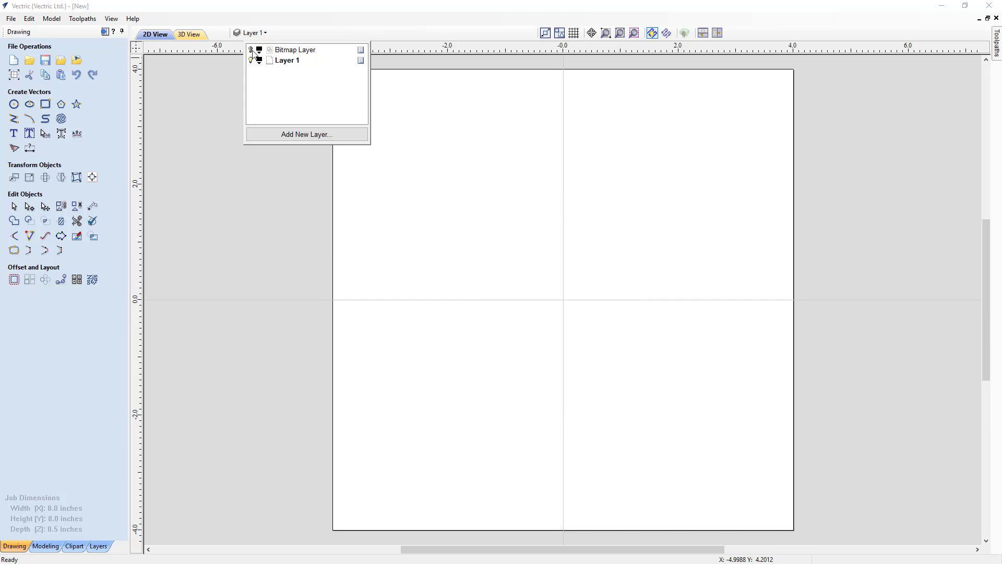
click(251, 50)
click(251, 50)
click(251, 51)
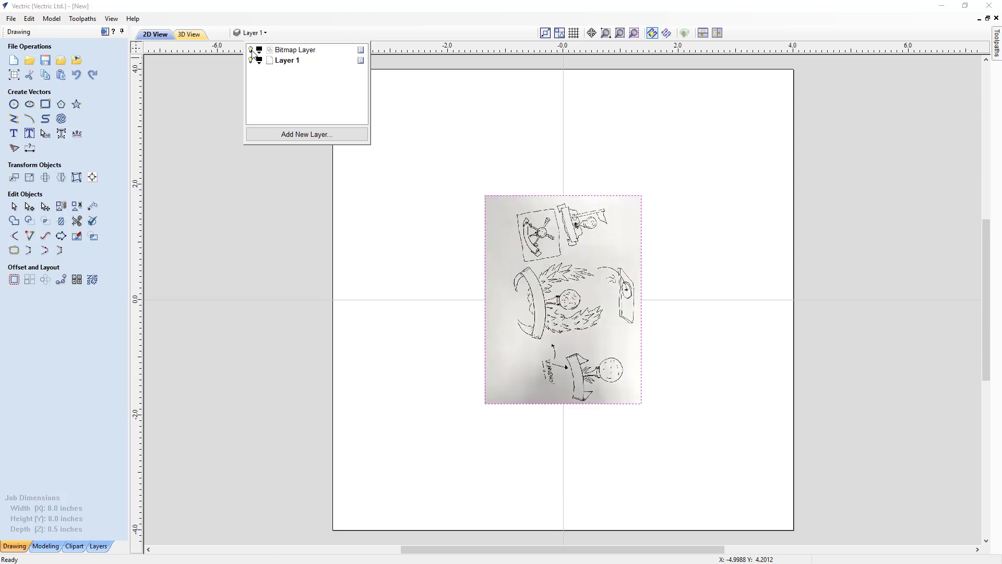
click(251, 50)
click(251, 50)
click(195, 131)
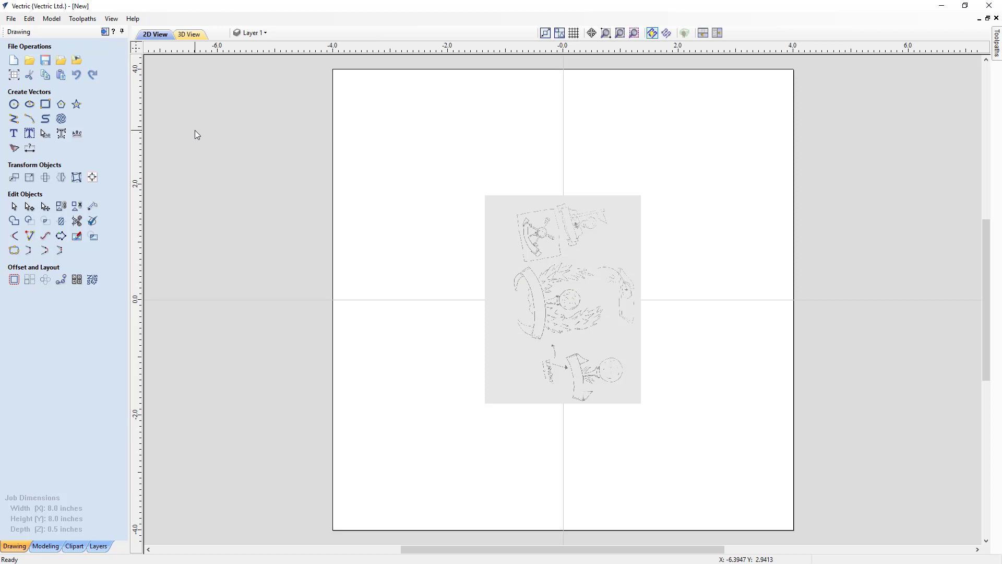
Rotate the sketch bitmap so the central award drawing stands upright and enlarge it to about 10.03 by 8.05 inches.
click(526, 242)
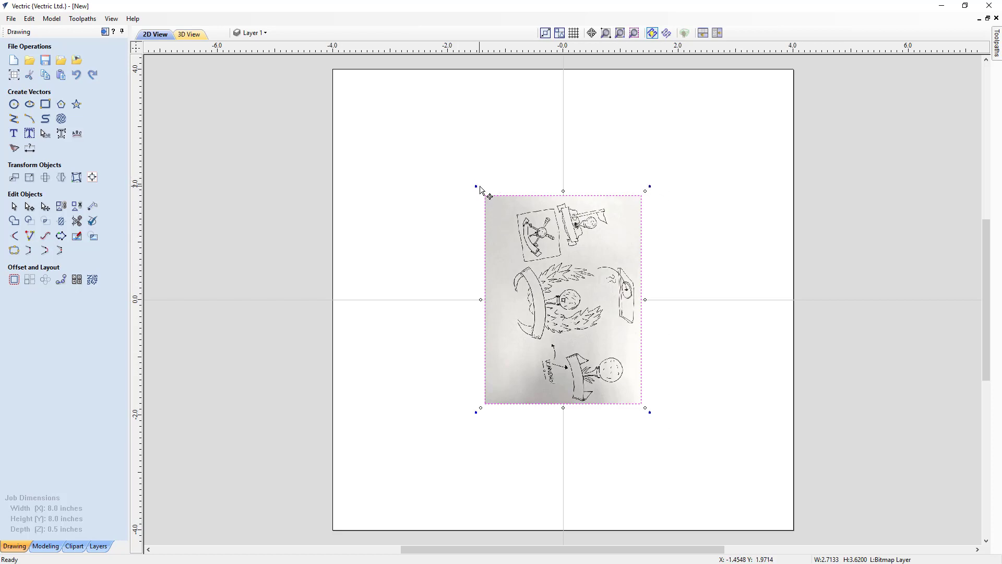
drag(474, 188, 465, 356)
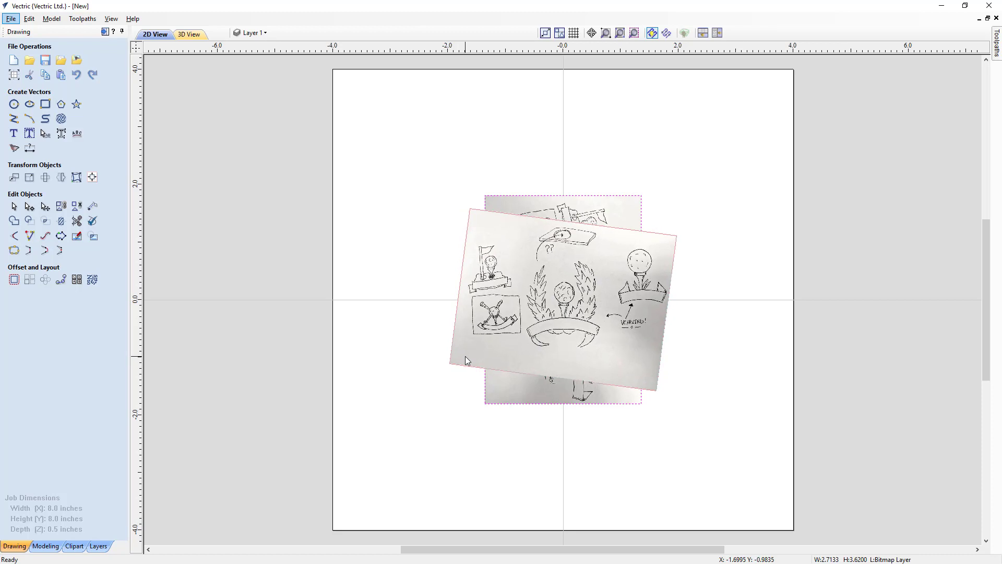
drag(465, 356, 465, 356)
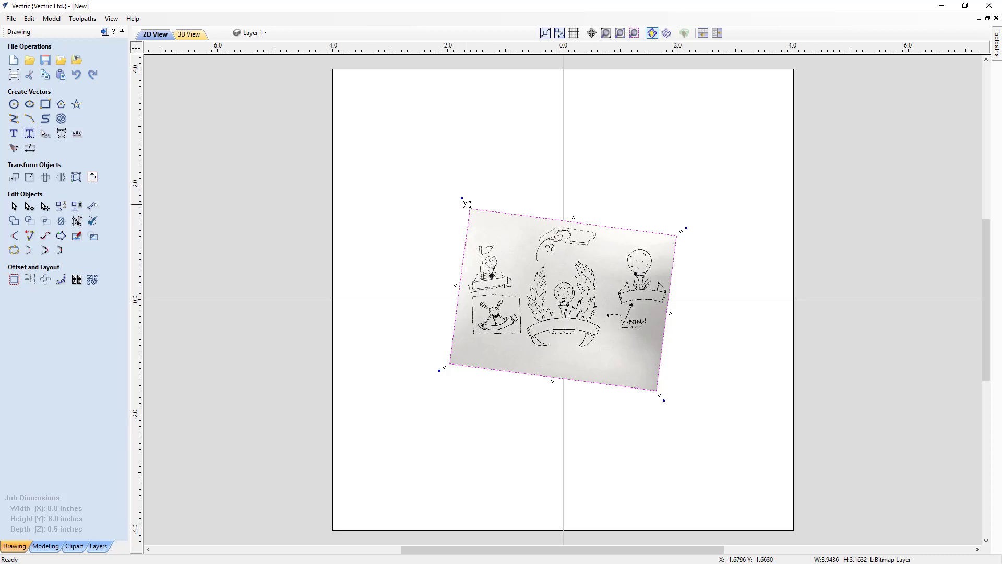
drag(466, 204, 245, 57)
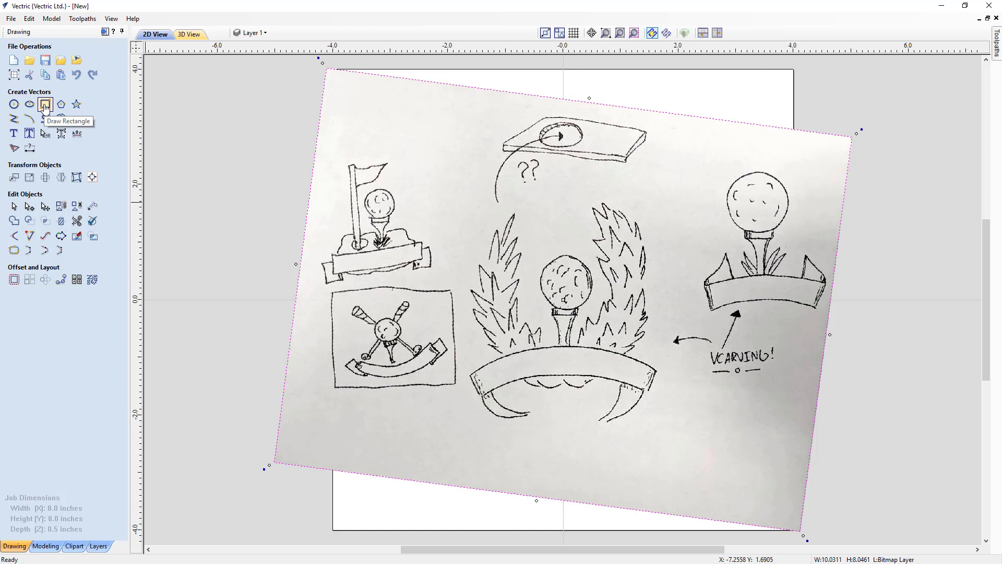
Draw a square-cornered rectangle about 3.75 by 4.25 inches around the central laurel, golf ball and banner sketch.
click(45, 106)
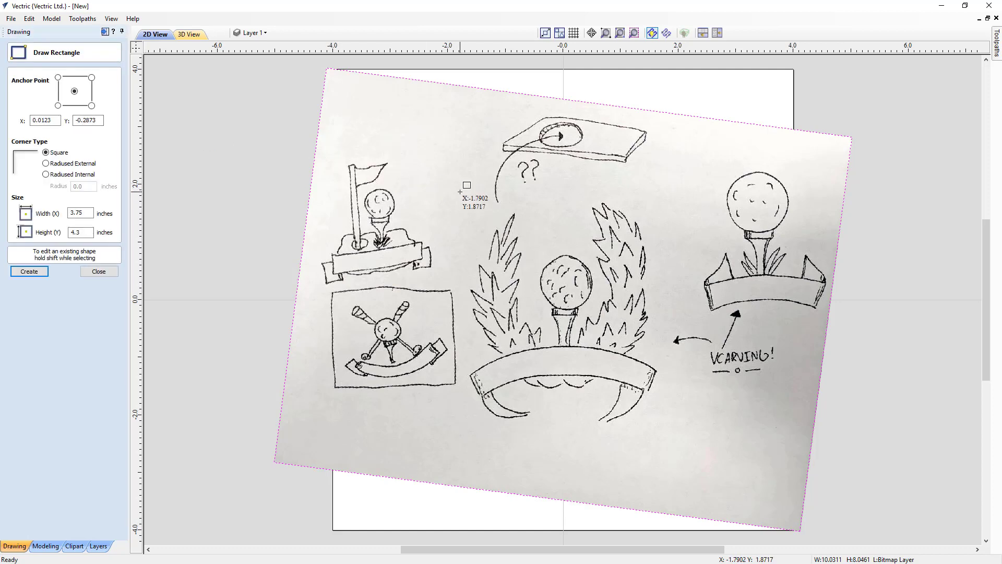
drag(453, 190, 669, 434)
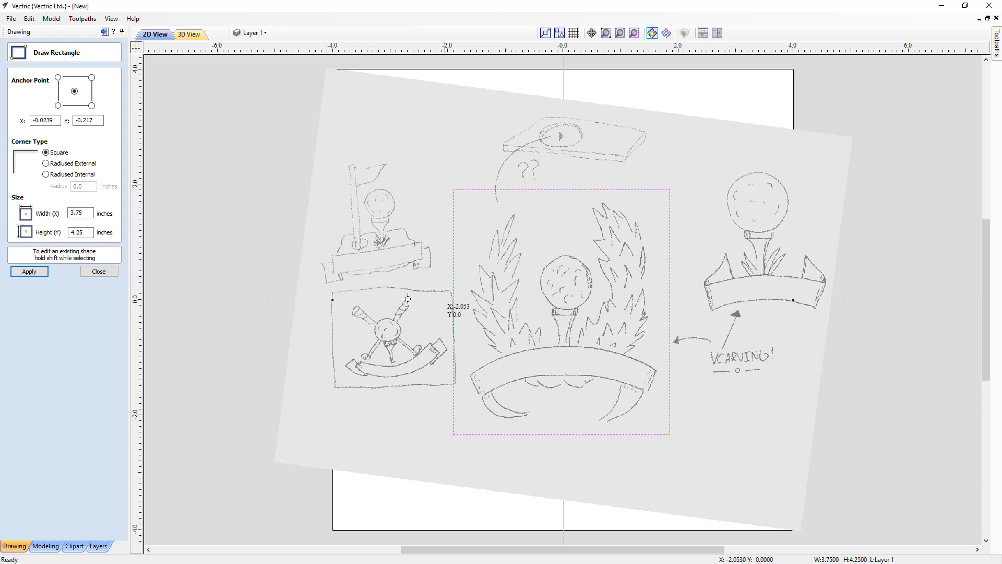
click(28, 271)
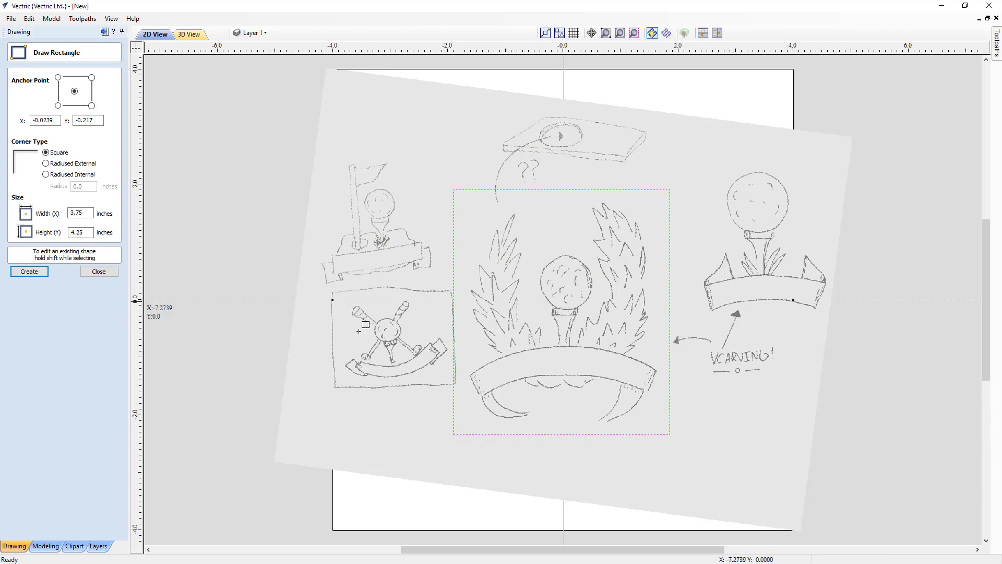
click(98, 272)
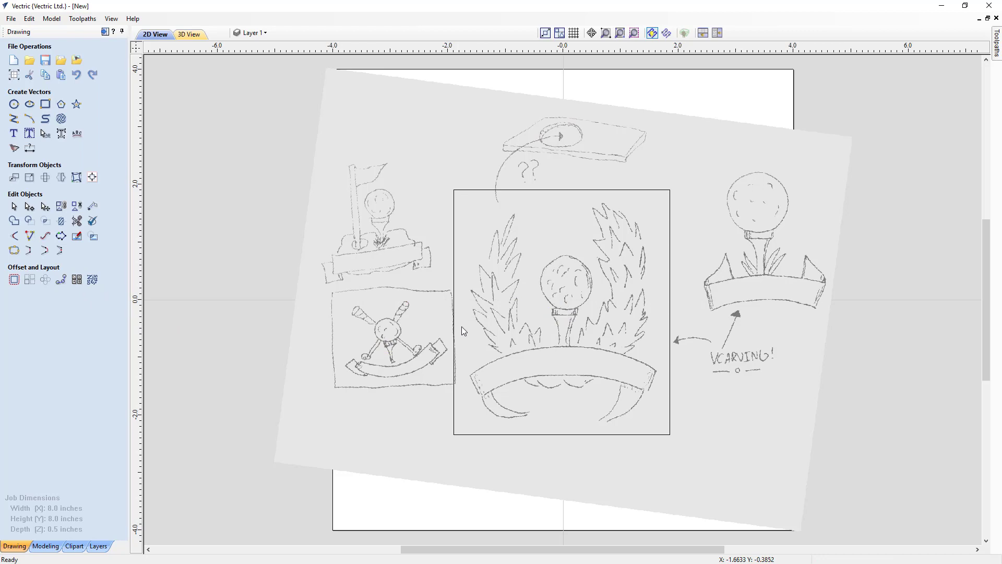
Tighten the rectangle around the central sketch to about 3.40 by 4.03 inches.
click(454, 331)
click(453, 330)
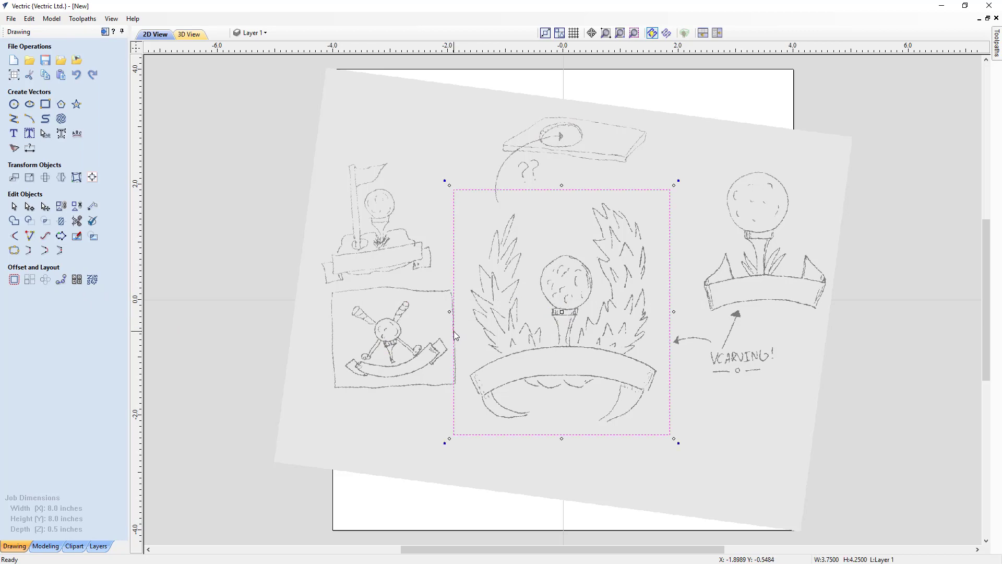
drag(453, 312, 466, 311)
drag(567, 190, 568, 203)
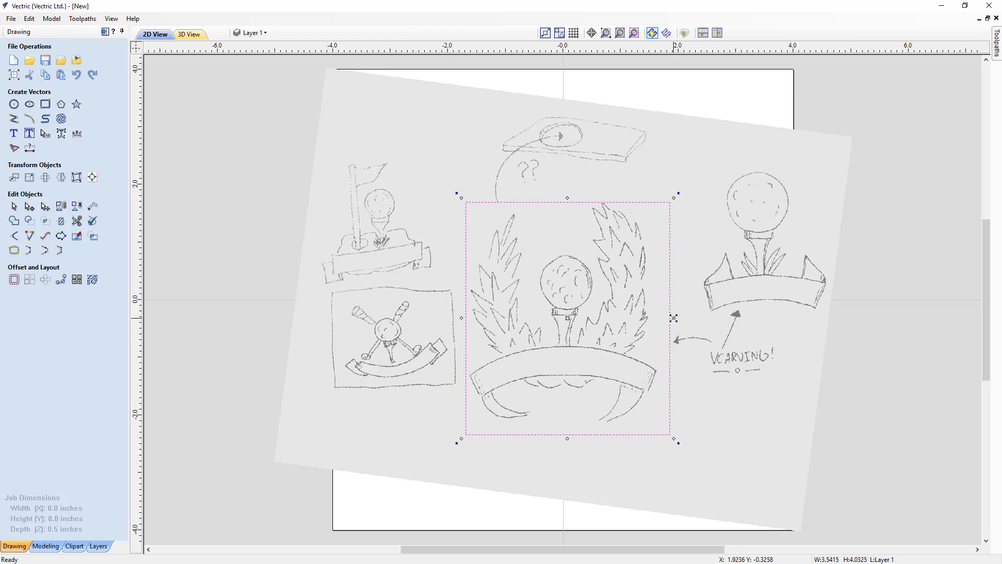
drag(674, 318, 662, 321)
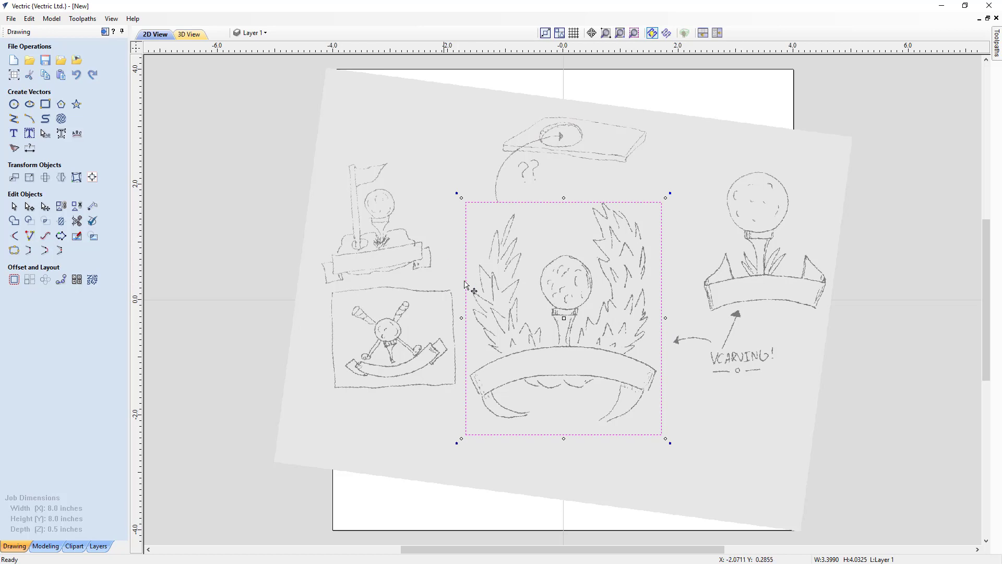
Crop the sketch bitmap to the rectangle and delete the rectangle.
shift+click(401, 269)
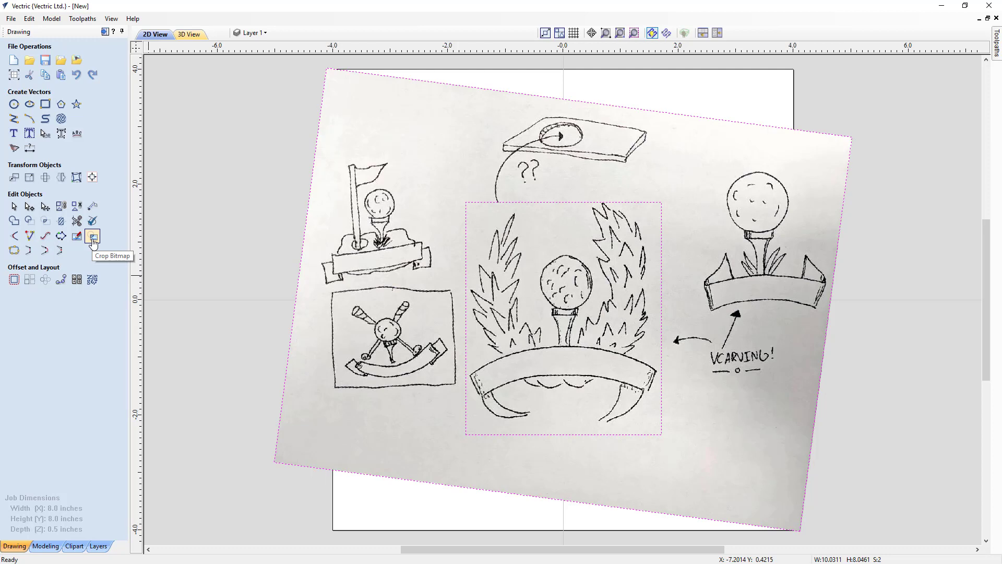
click(92, 239)
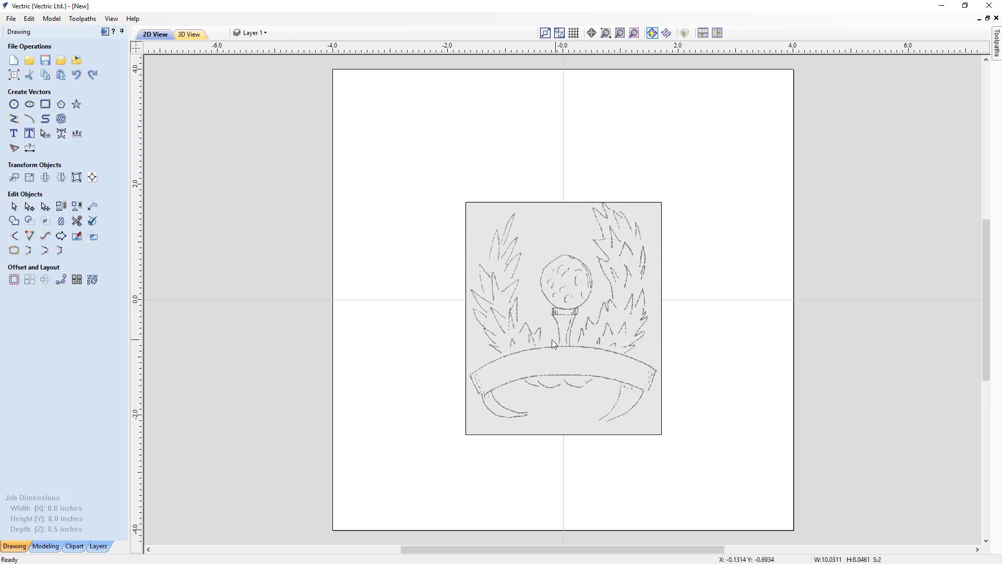
click(467, 362)
click(465, 357)
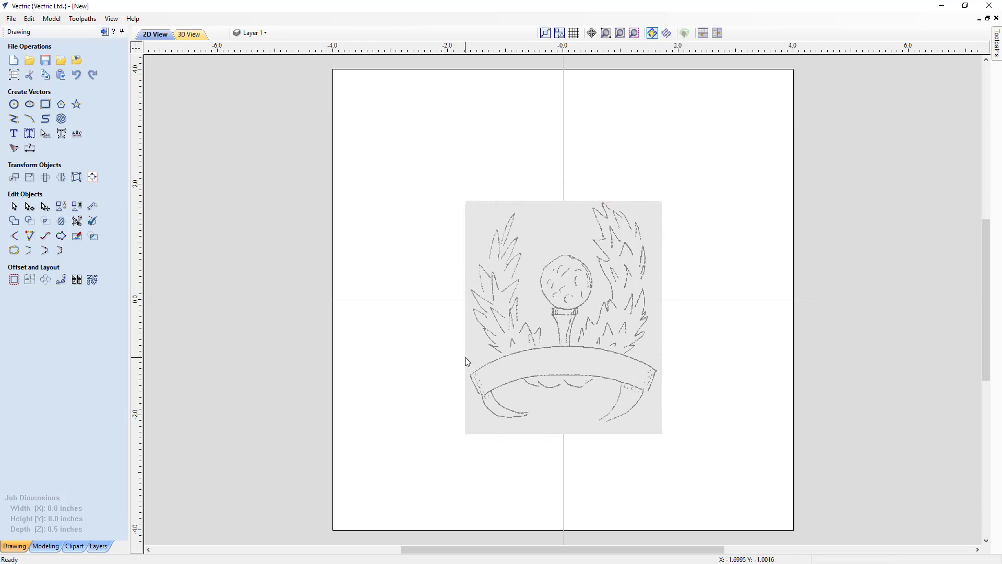
Bake the rotated bounds of the cropped bitmap.
click(547, 381)
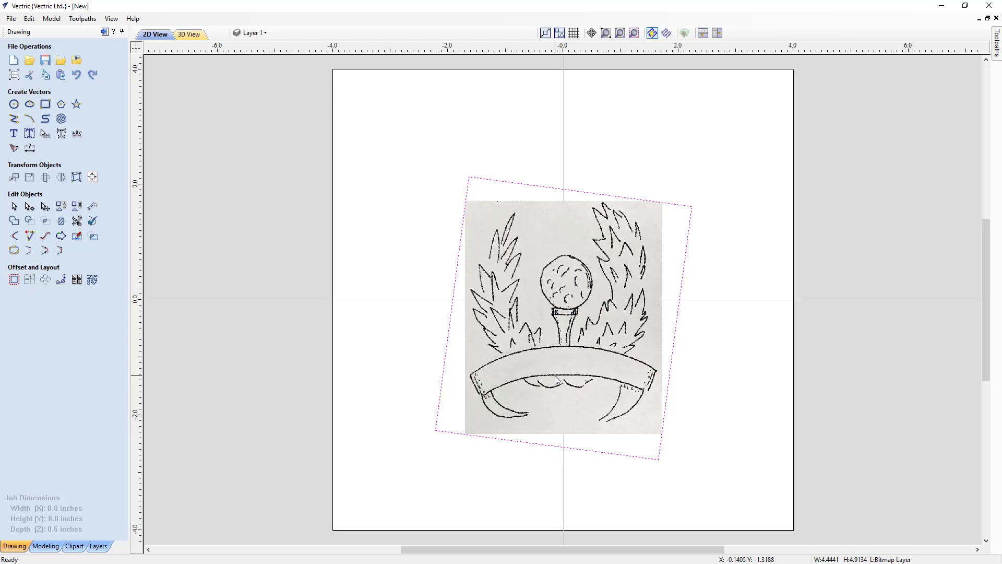
right_click(569, 358)
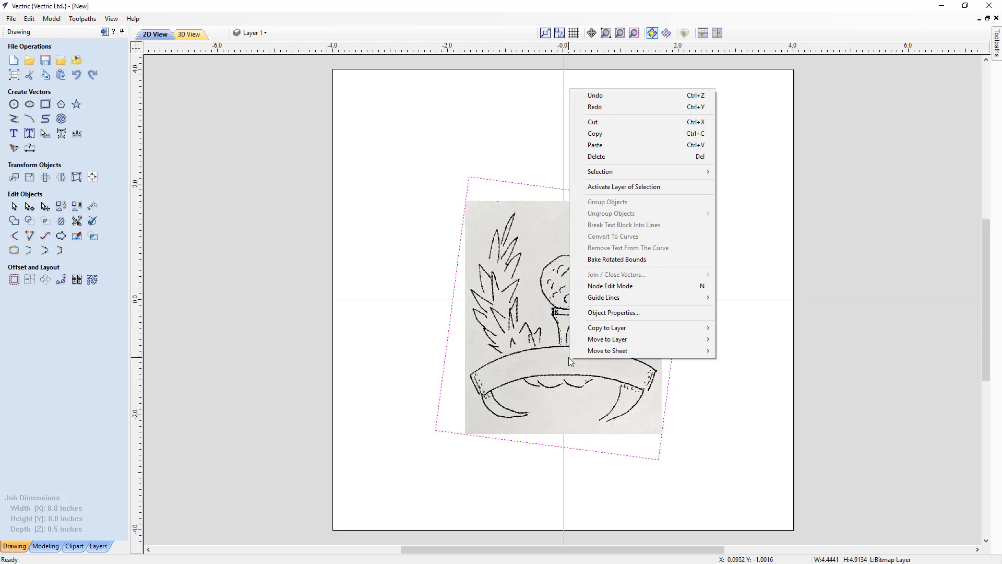
click(607, 260)
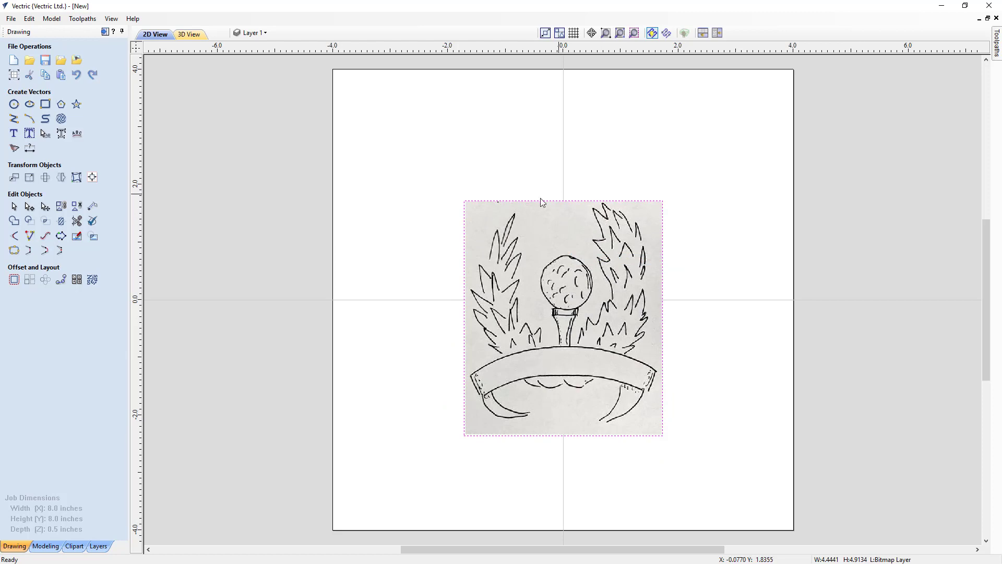
Enlarge the cropped bitmap to about 5.91 by 7.01 inches and centre it on the job.
click(524, 253)
drag(459, 196, 318, 112)
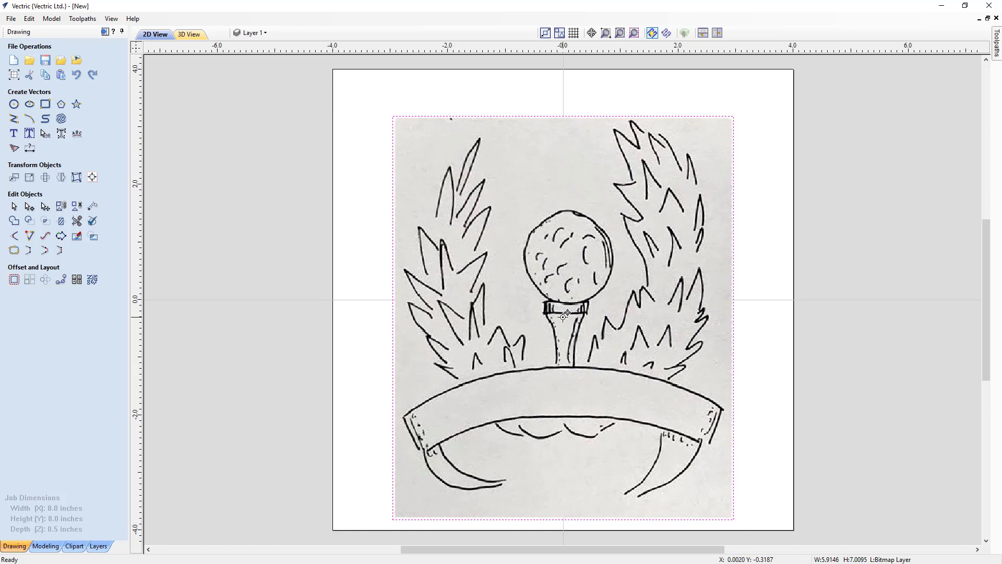
drag(568, 319, 560, 298)
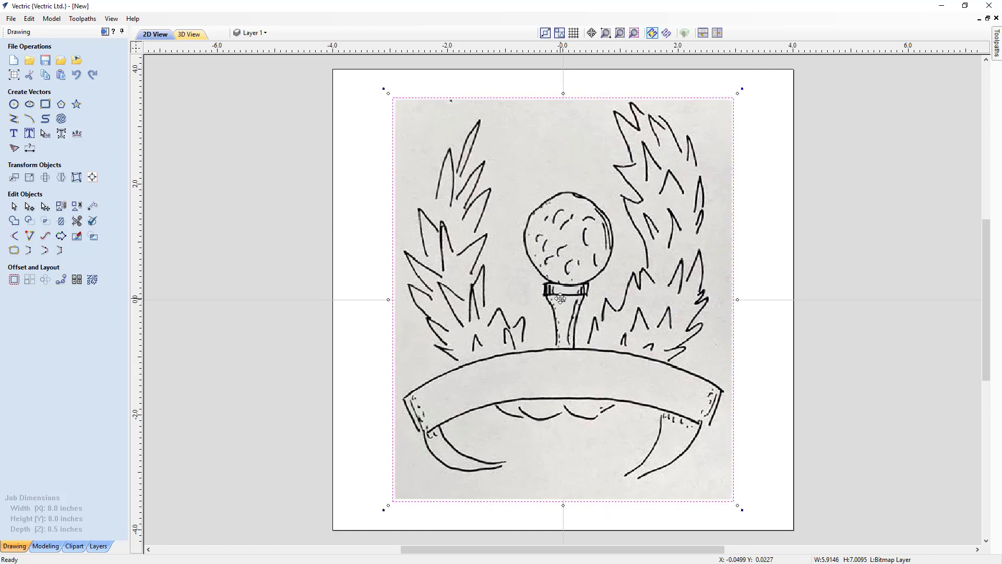
click(313, 406)
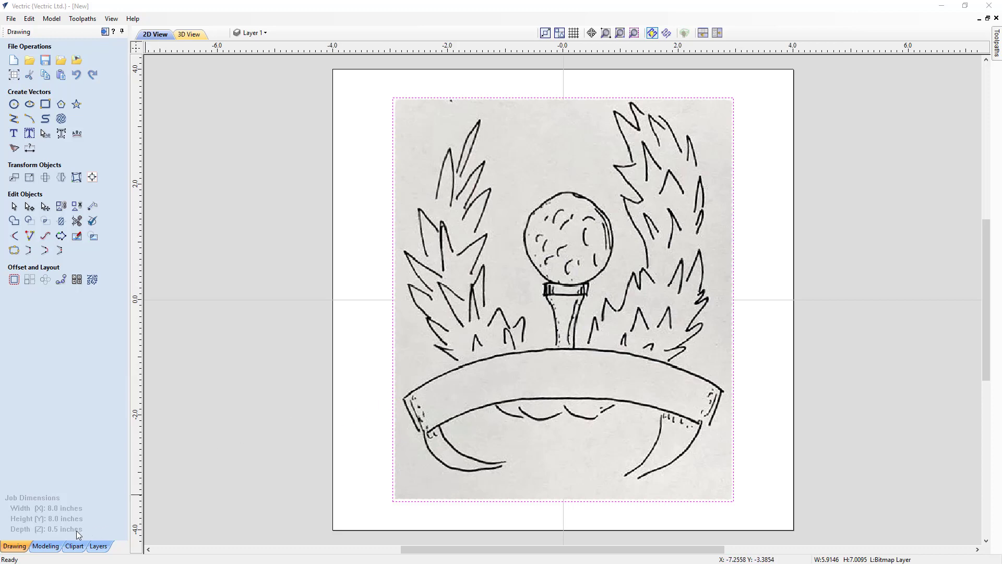
Import the Simple_Laurel_Wreath.v3m component and fit it over the sketched laurel at about 6.10 by 5.69 inches, shifted slightly upward.
click(48, 545)
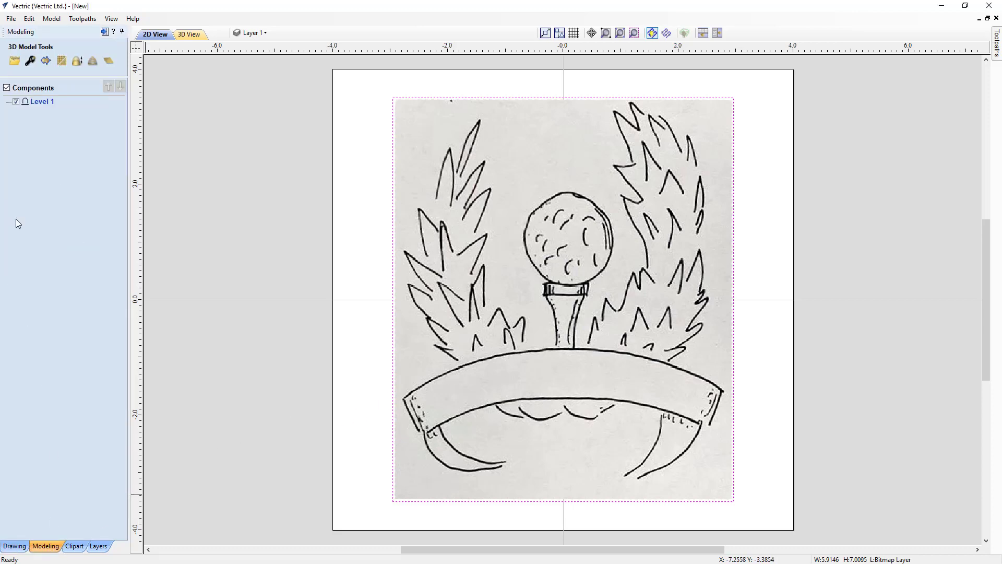
click(14, 62)
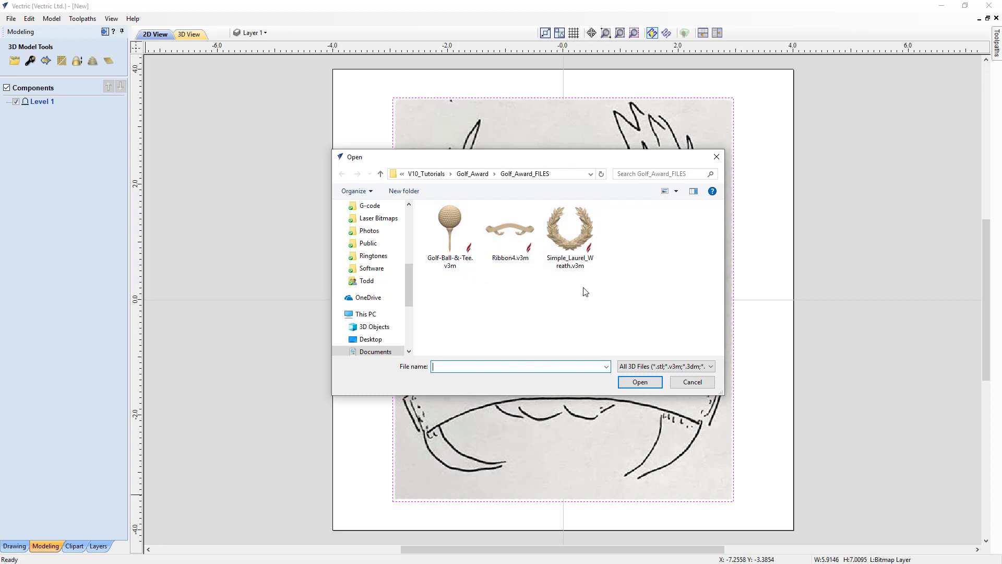
double_click(580, 248)
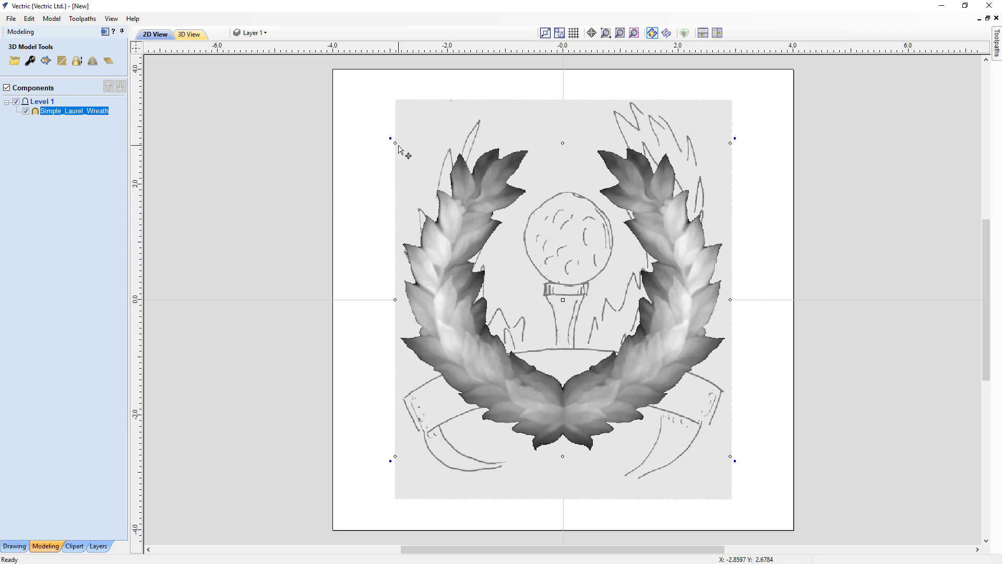
drag(392, 139, 387, 136)
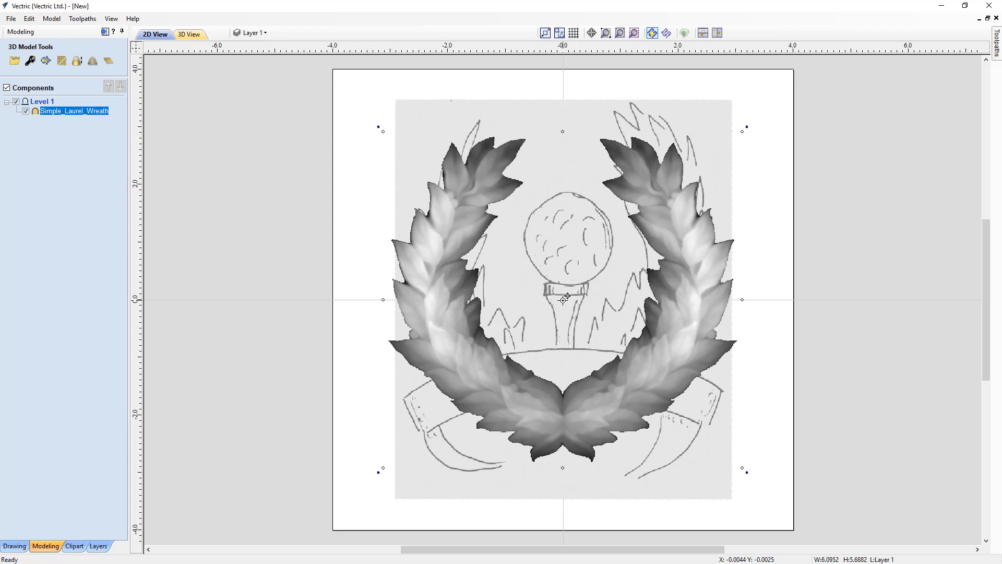
drag(564, 299, 562, 284)
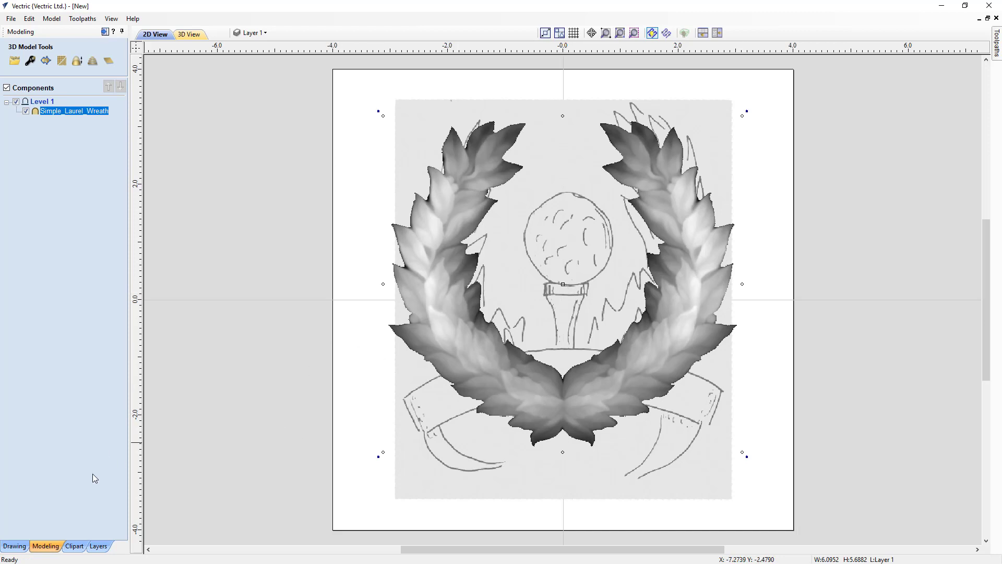
Add the Golf-Ball--Tee.v3m clipart from the Objects & People library folder to the design.
click(72, 546)
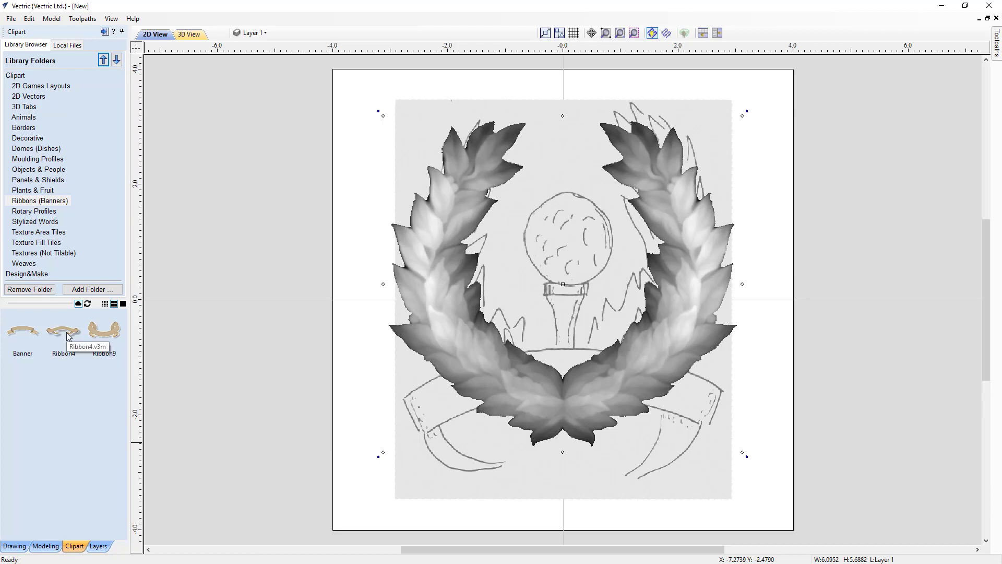
click(25, 169)
drag(124, 327, 123, 370)
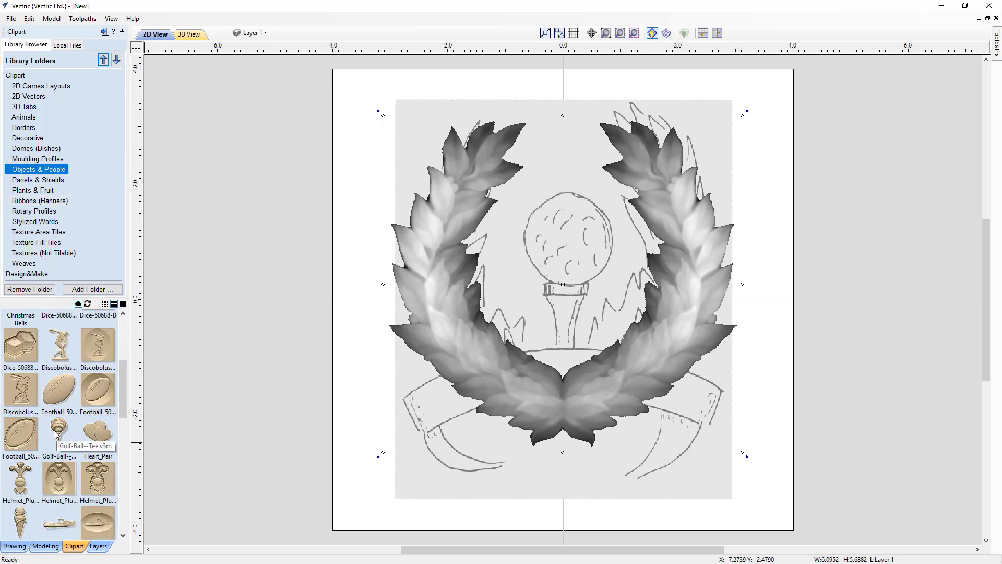
drag(56, 435, 337, 338)
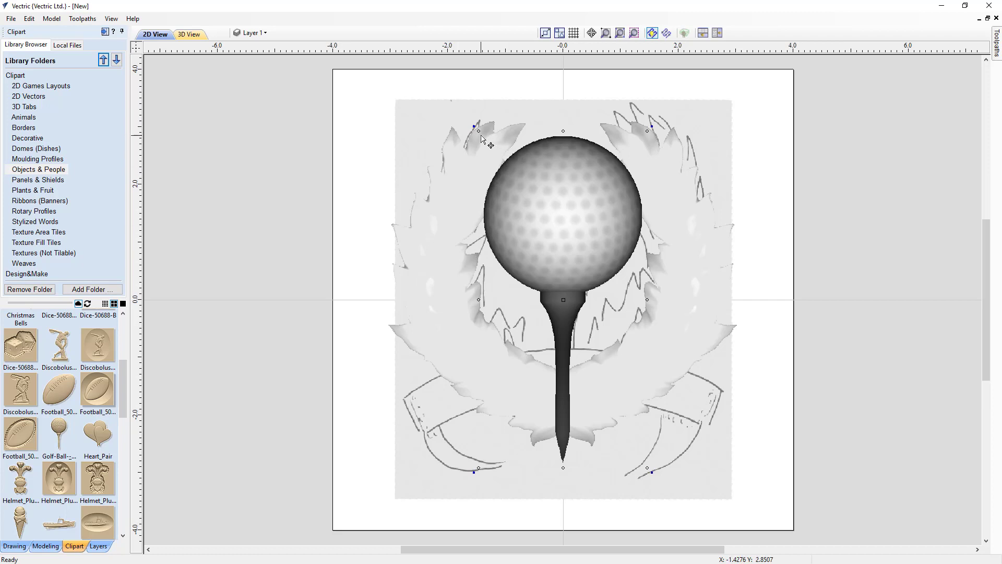
Scale the golf ball and tee down to about 2.31 by 4.73 inches and centre it on the job within the laurel wreath.
drag(477, 129, 491, 154)
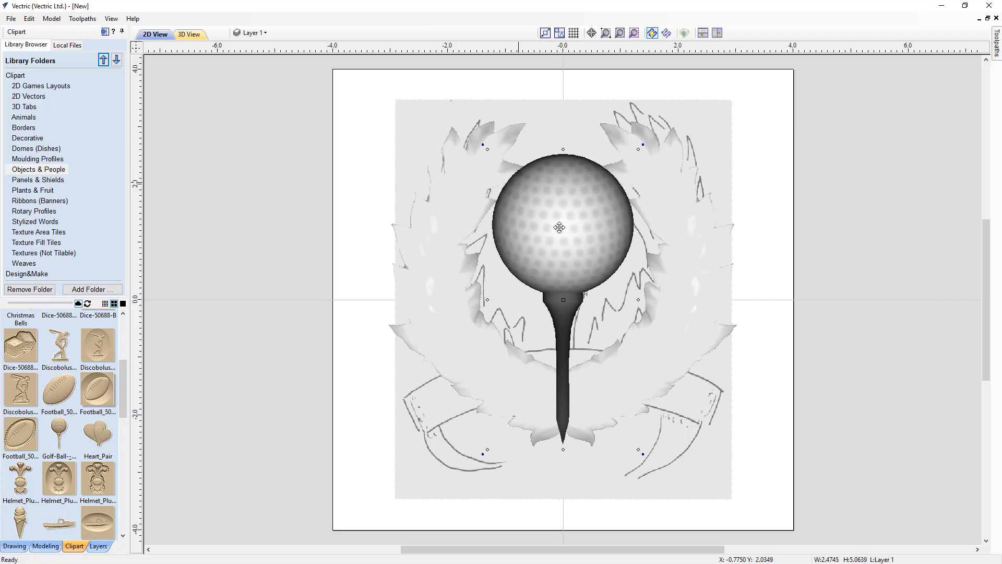
drag(563, 300, 562, 313)
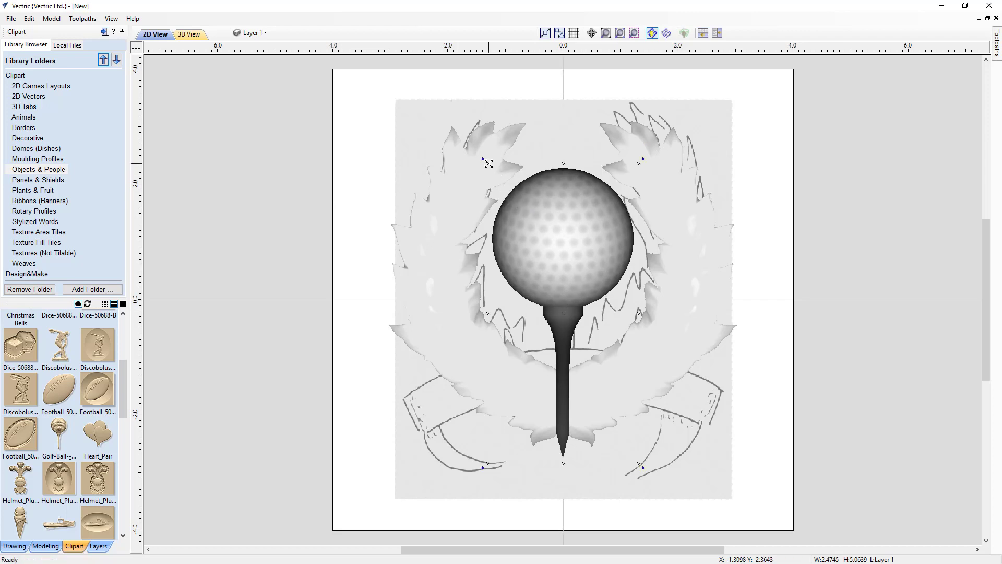
drag(490, 166, 493, 173)
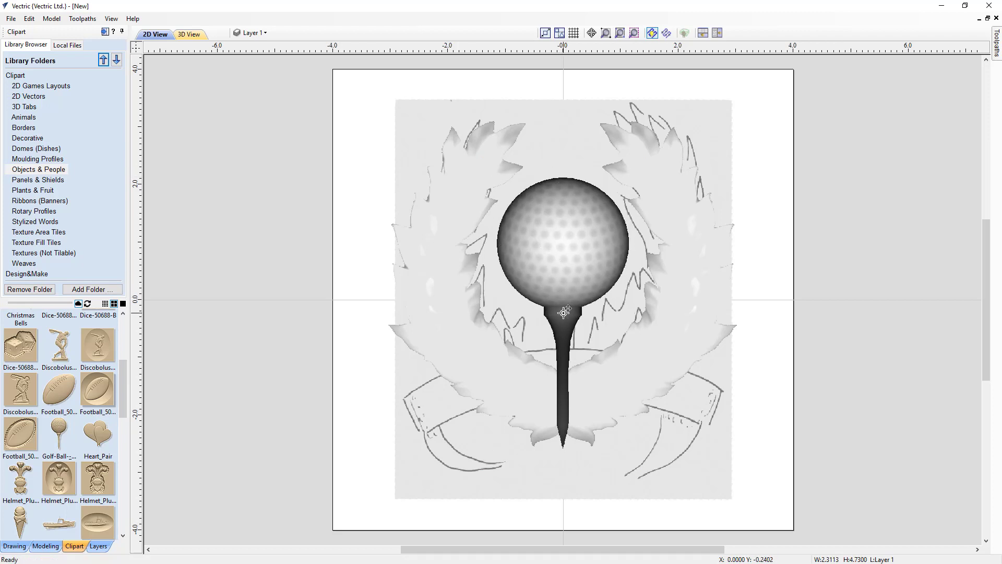
drag(563, 312, 563, 302)
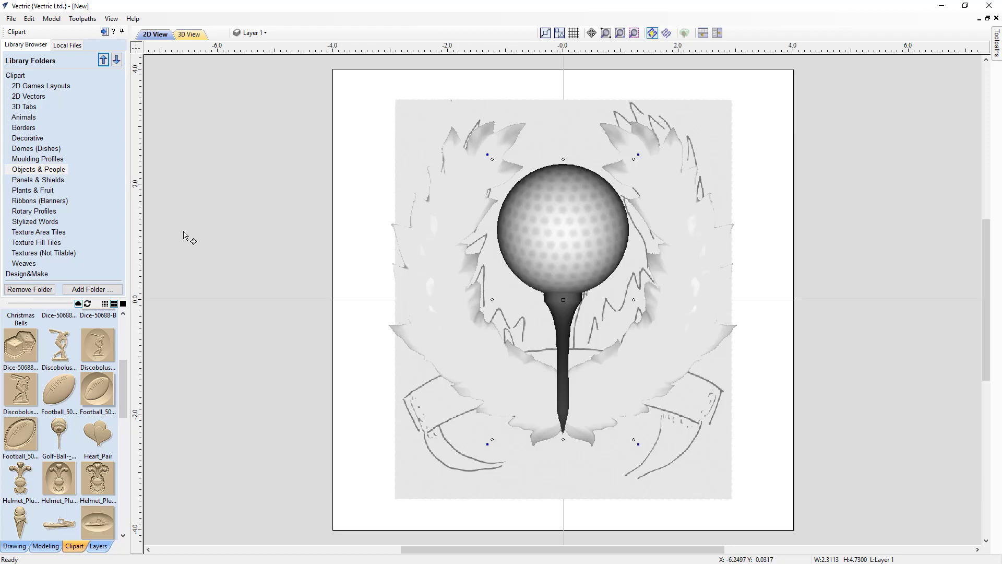
Import the Ribbon4.v3m component from the local Golf_Award_FILES folder and move it down over the sketched ribbon, keeping it horizontally centred.
click(72, 47)
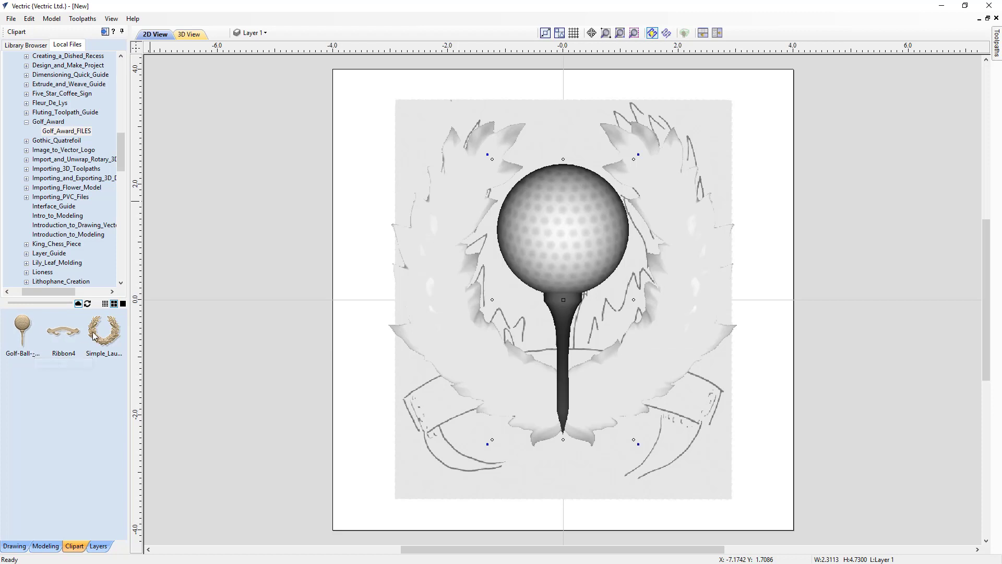
double_click(60, 334)
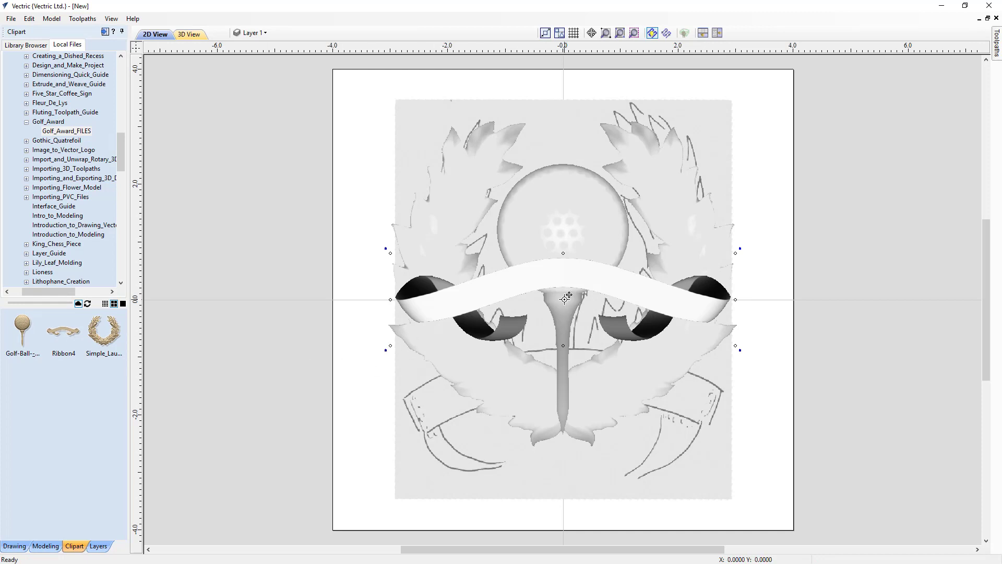
drag(565, 298, 567, 300)
ctrl+drag(567, 299, 561, 429)
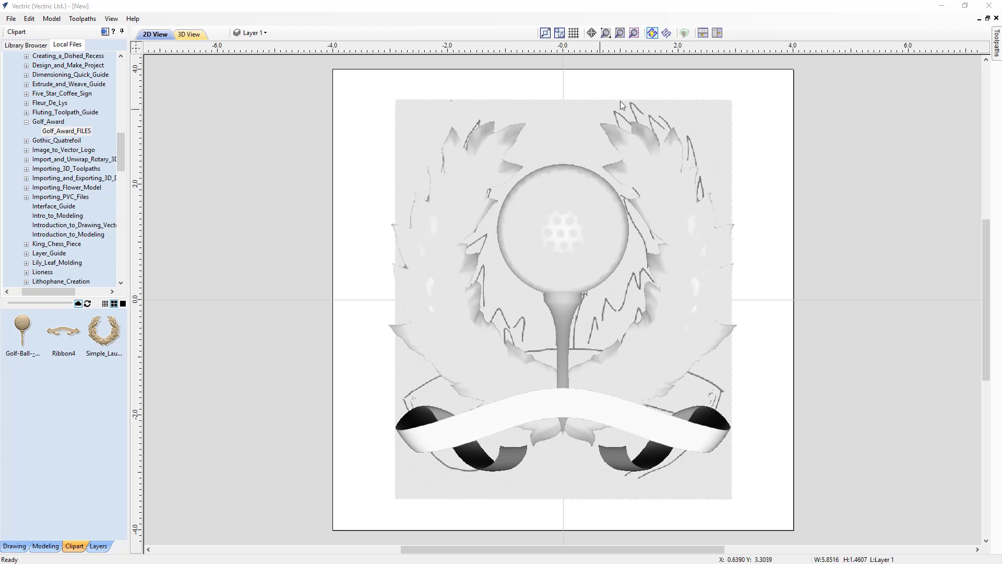
Show the 2D and 3D views side by side, nudge the golf ball component upward and shrink it to about 2.21 by 4.53 inches.
click(717, 33)
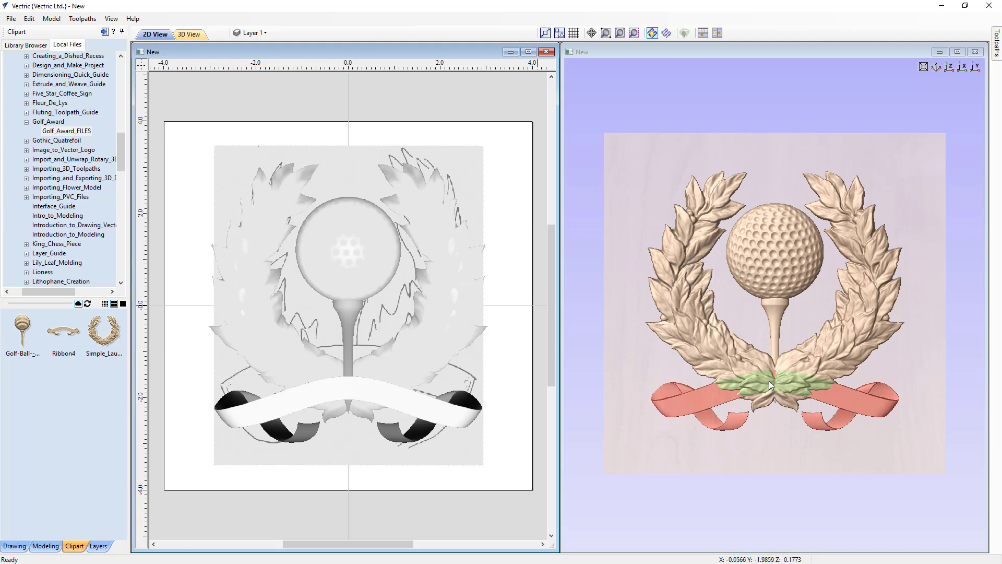
click(775, 251)
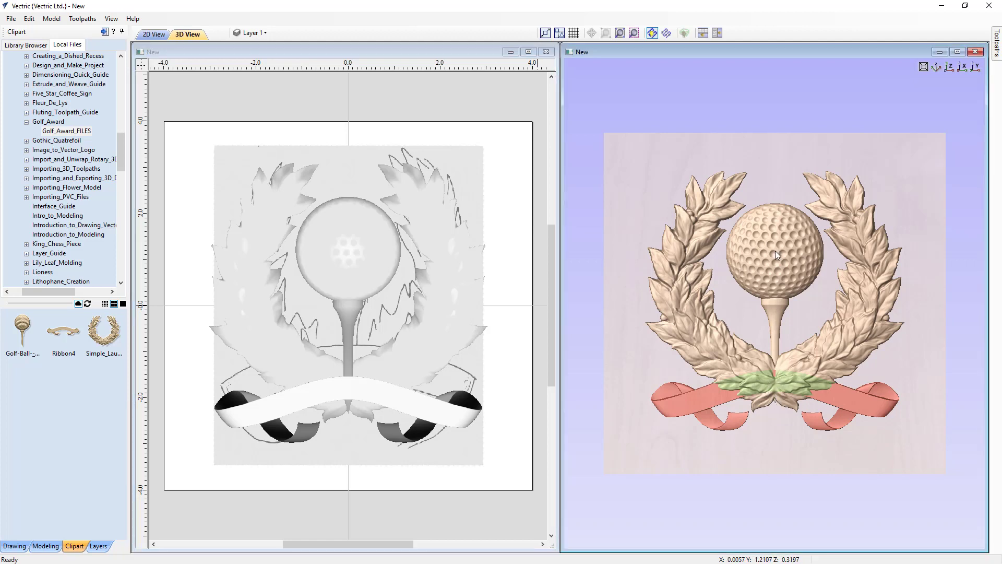
click(775, 255)
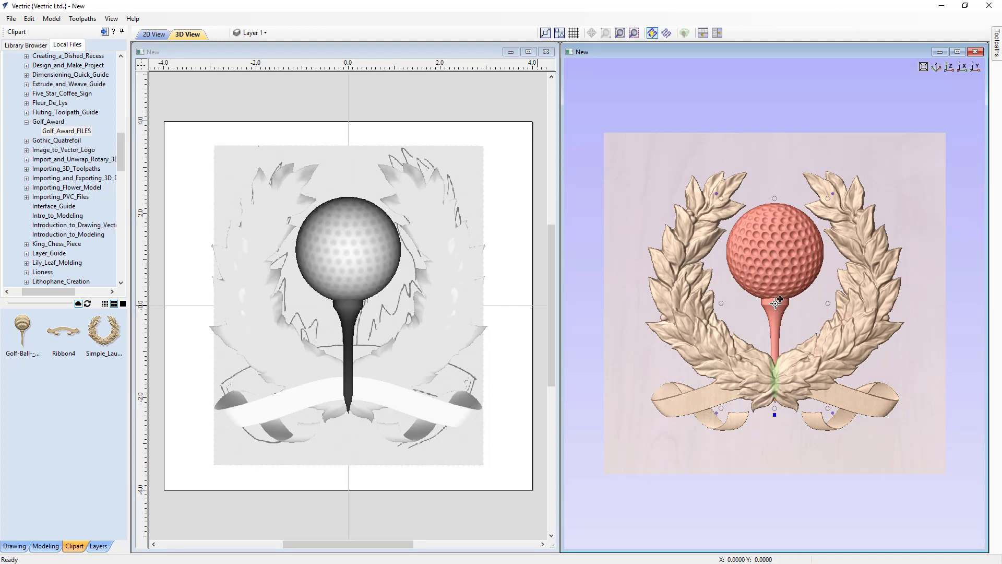
drag(775, 302, 775, 298)
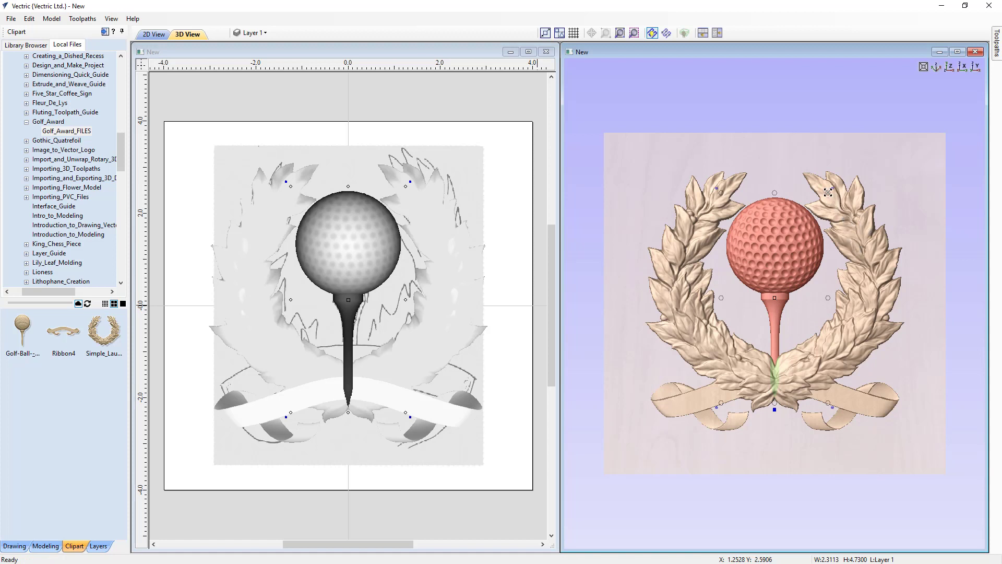
drag(827, 193, 823, 202)
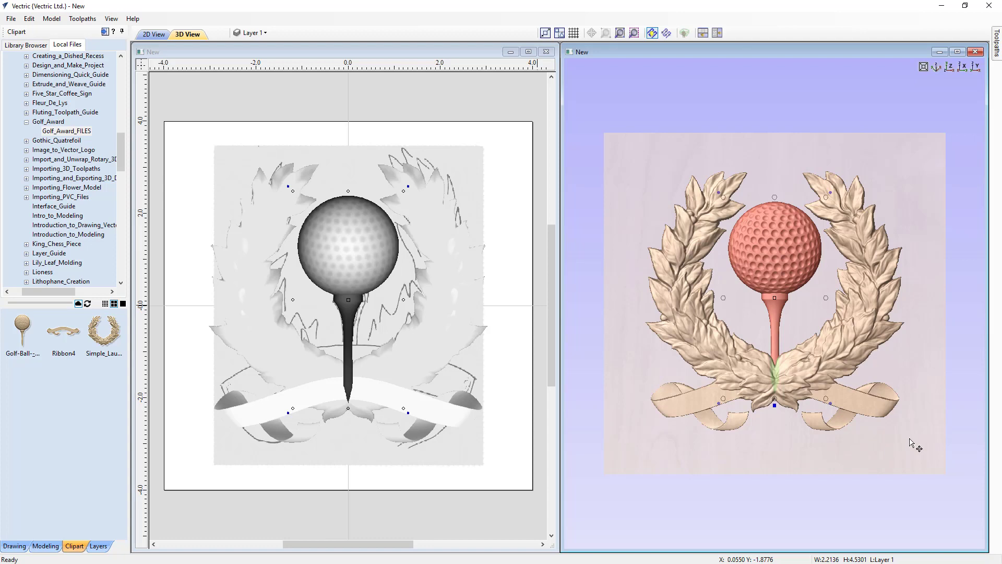
Open the component properties of the laurel wreath and set its shape height to 0.30 inches.
mouse_move(913, 453)
mouse_down()
mouse_move(904, 445)
mouse_move(876, 457)
mouse_move(776, 318)
mouse_move(864, 415)
mouse_move(914, 450)
mouse_move(904, 444)
mouse_up()
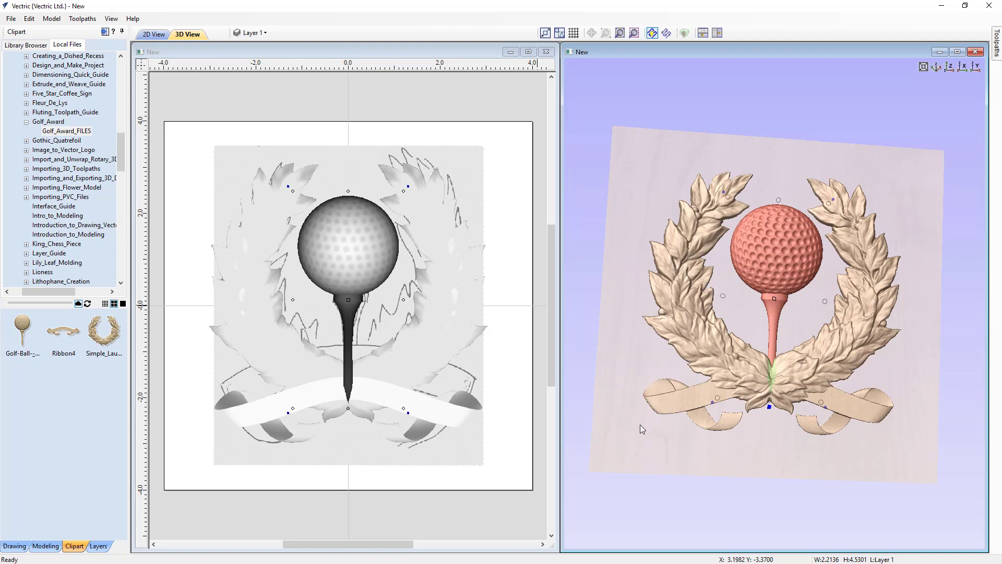
drag(668, 435, 703, 433)
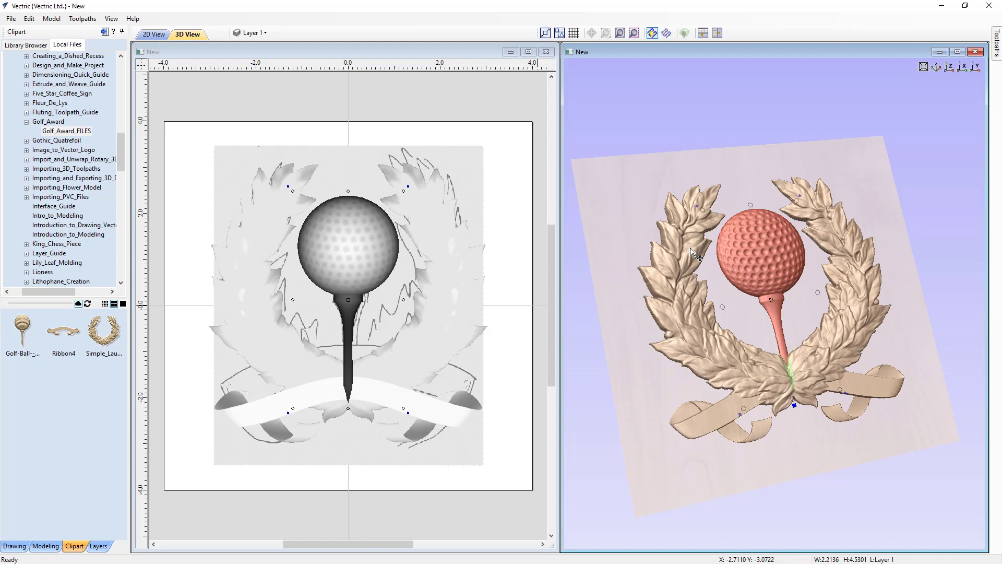
click(626, 382)
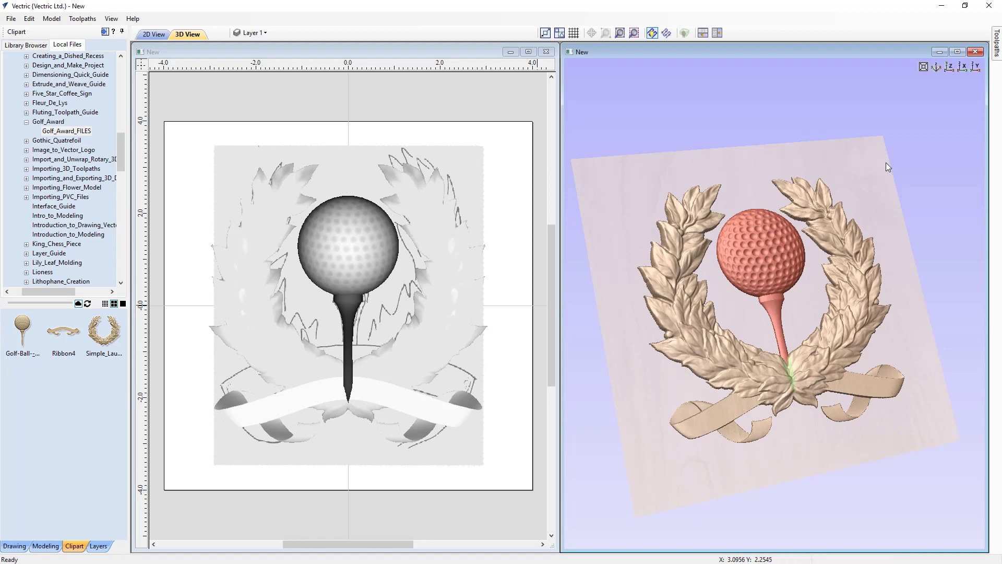
click(948, 67)
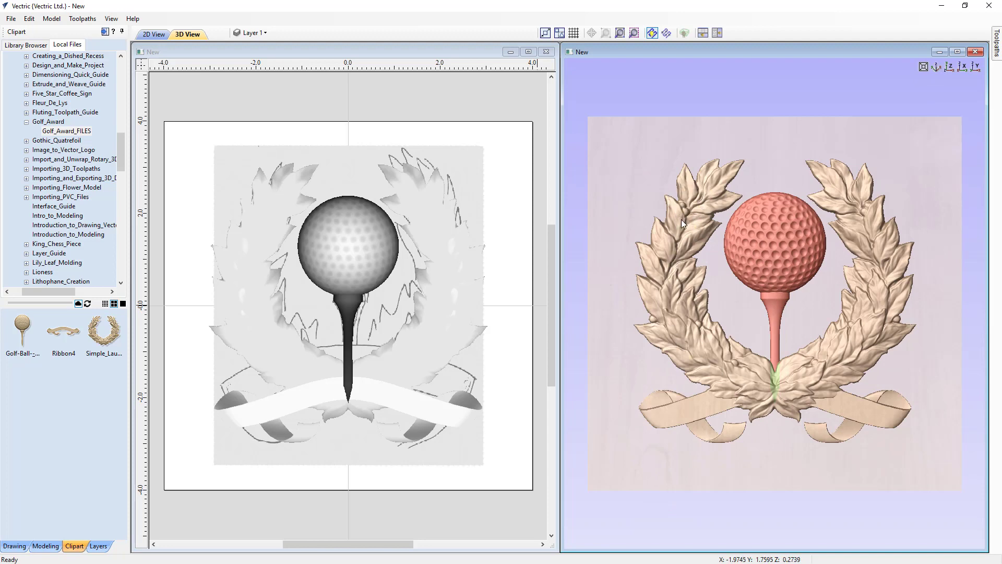
click(681, 219)
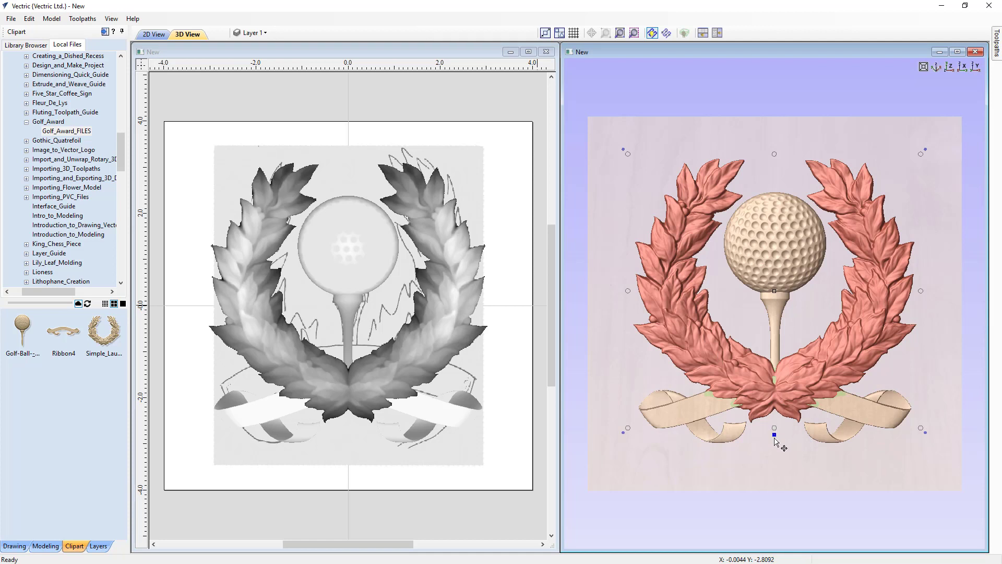
double_click(776, 438)
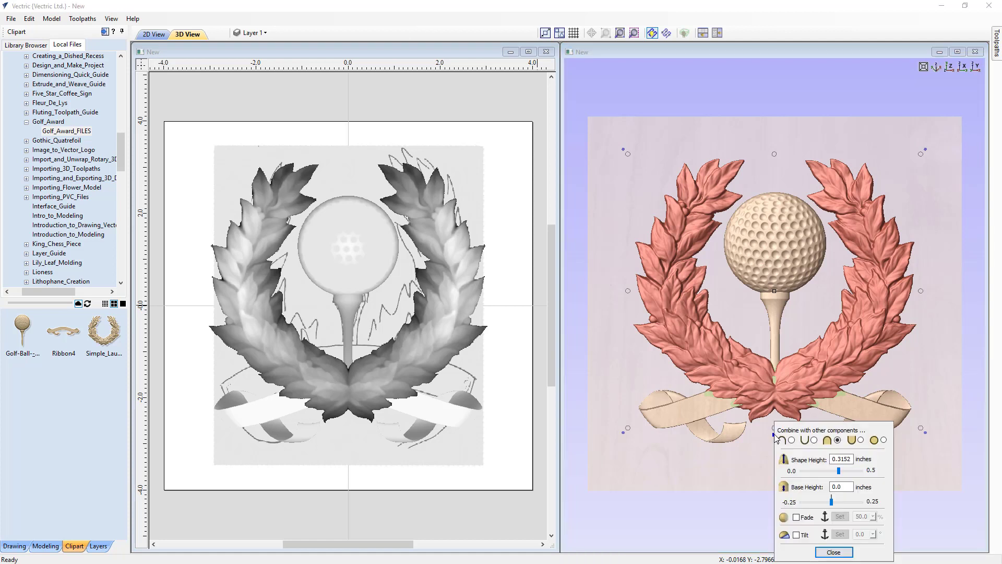
drag(863, 180, 890, 72)
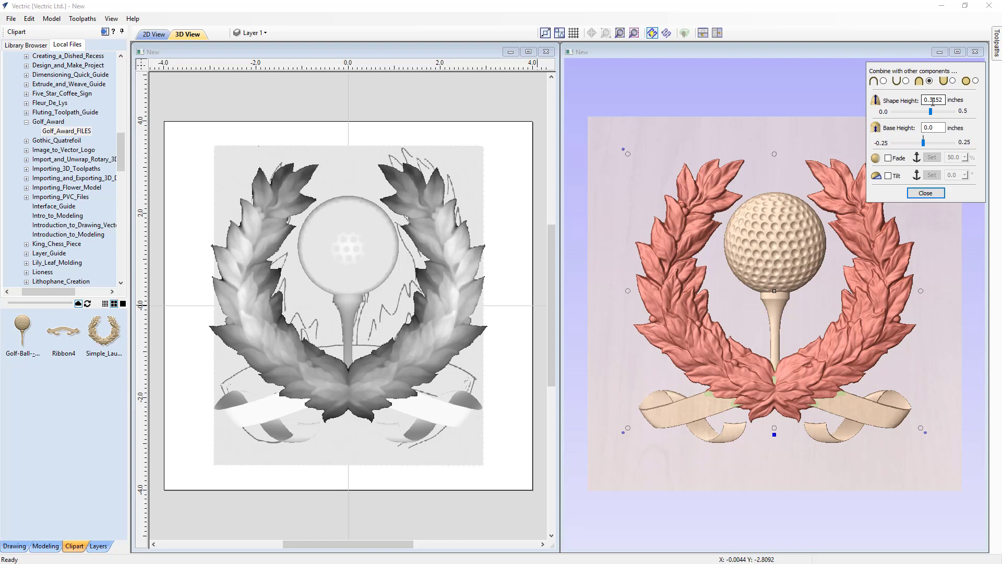
drag(933, 103, 949, 105)
text(0)
key(Return)
Set the golf ball and tee component's shape height to 0.30 inches.
click(784, 263)
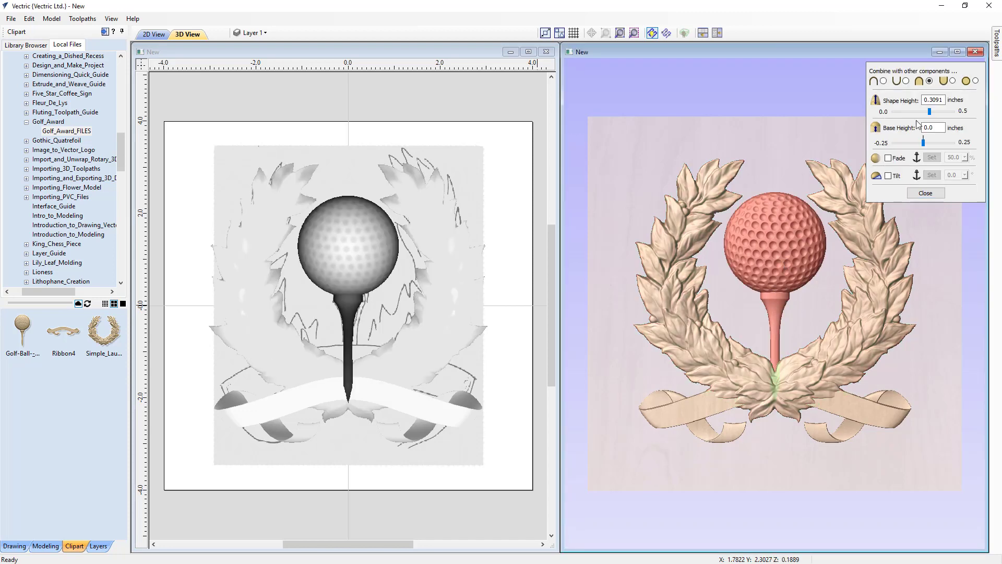
click(939, 99)
drag(943, 99, 932, 99)
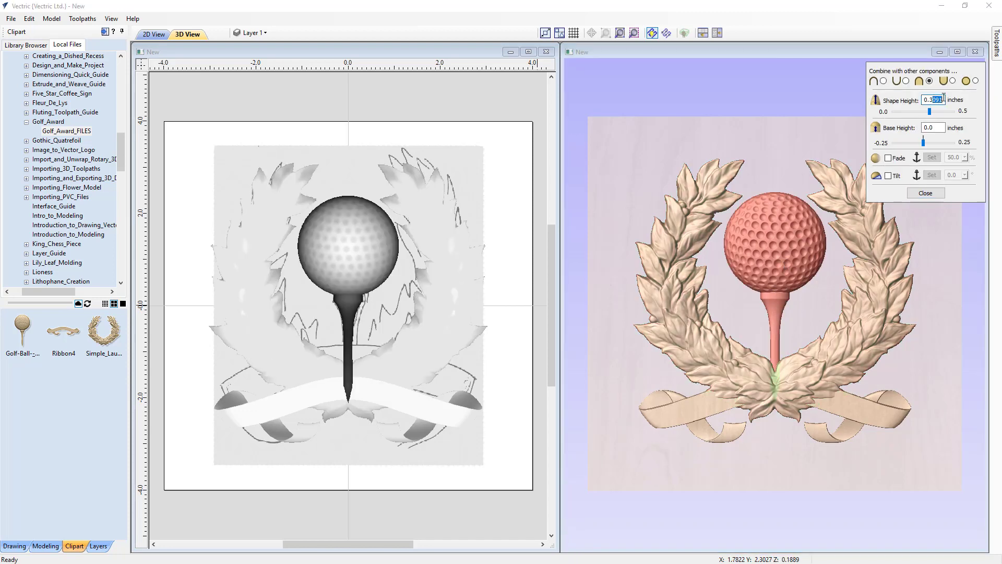
text(0)
Raise the ribbon over the laurel leaves by setting its shape height to 0.3 inches.
click(866, 411)
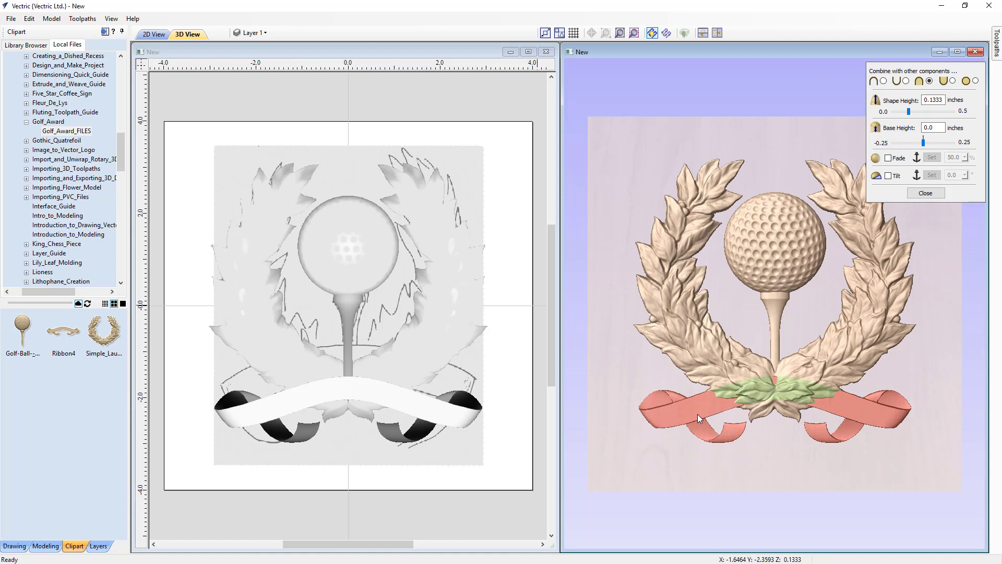
click(930, 100)
drag(931, 100, 948, 101)
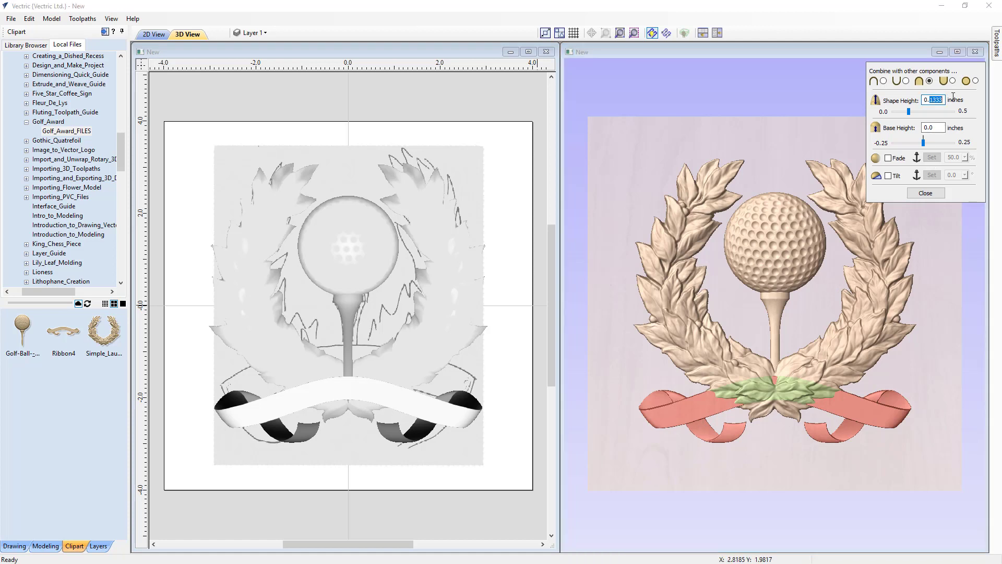
text(3)
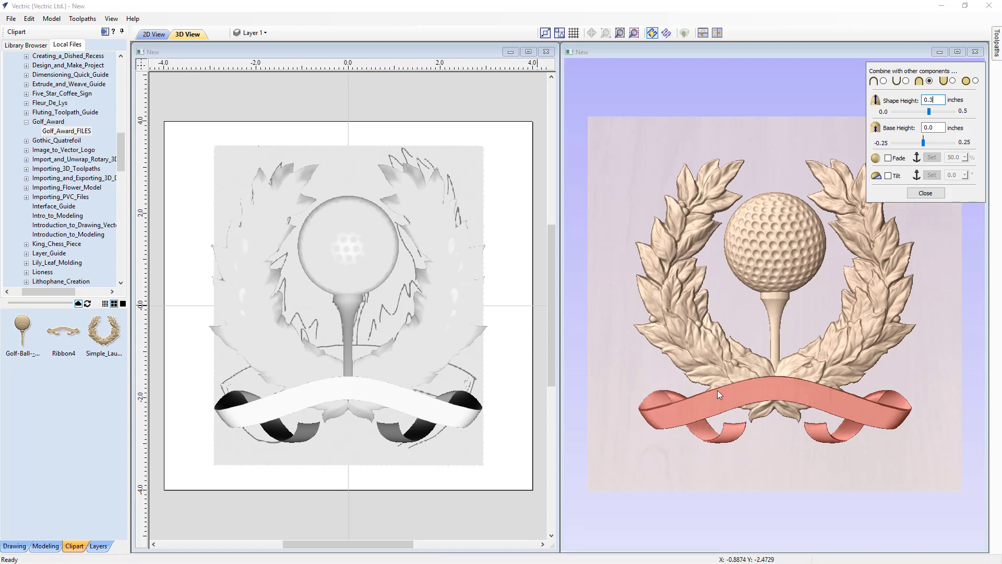
Enlarge the 3D view to fill the workspace and stretch the ribbon downward to a height of about 1.64 inches.
mouse_move(643, 345)
mouse_down()
mouse_move(863, 343)
mouse_move(870, 357)
mouse_move(702, 343)
mouse_move(647, 355)
mouse_up()
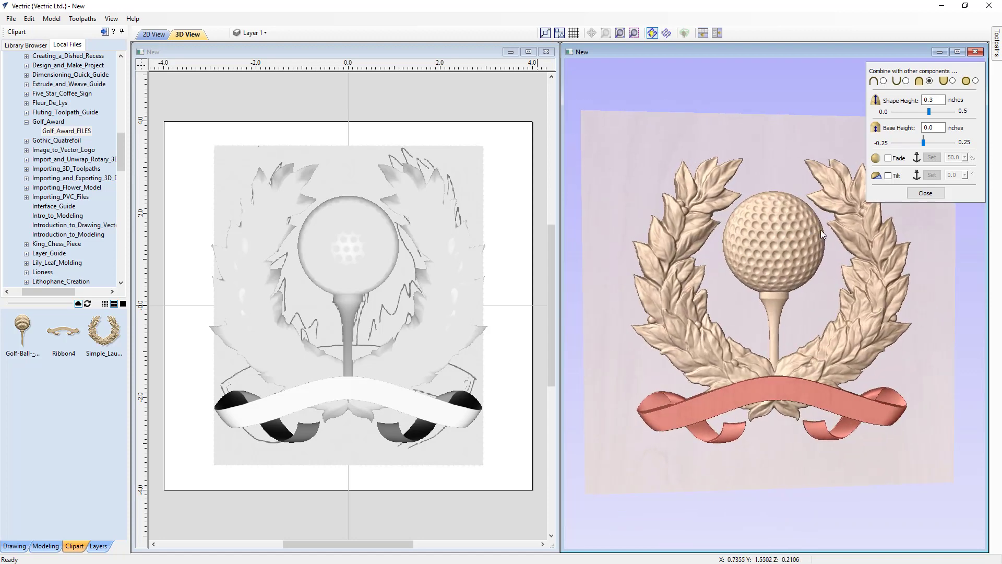
click(957, 51)
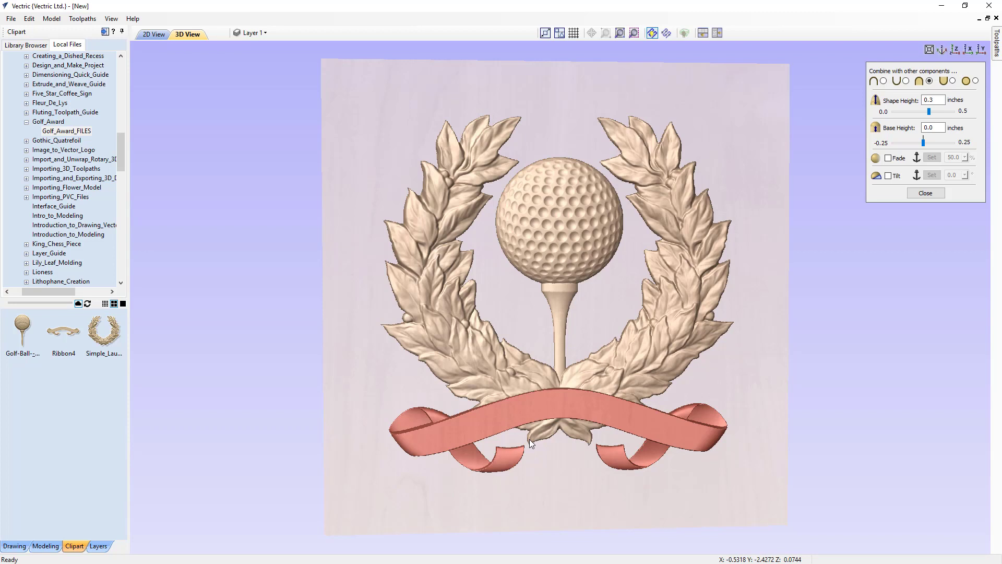
click(565, 410)
drag(560, 475, 560, 481)
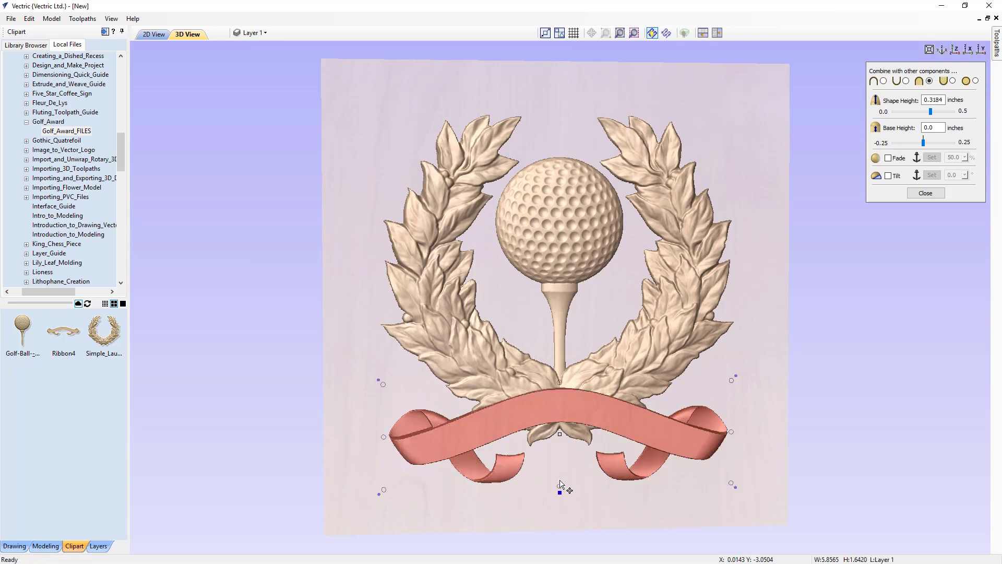
Reset the stretched ribbon's shape height to 0.30 inches and deselect its transform handles.
double_click(932, 100)
text(0.3)
key(Return)
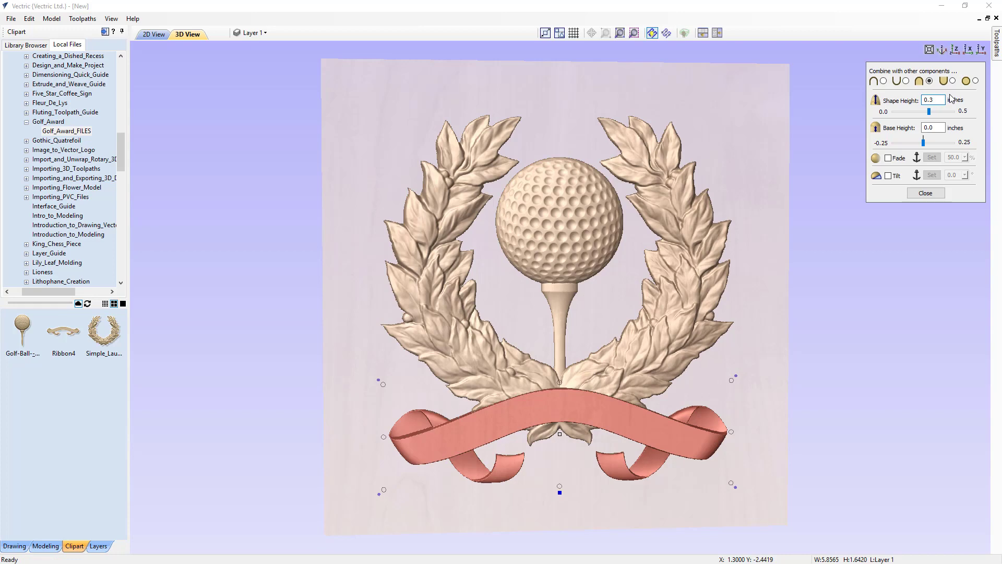
text(0)
click(576, 490)
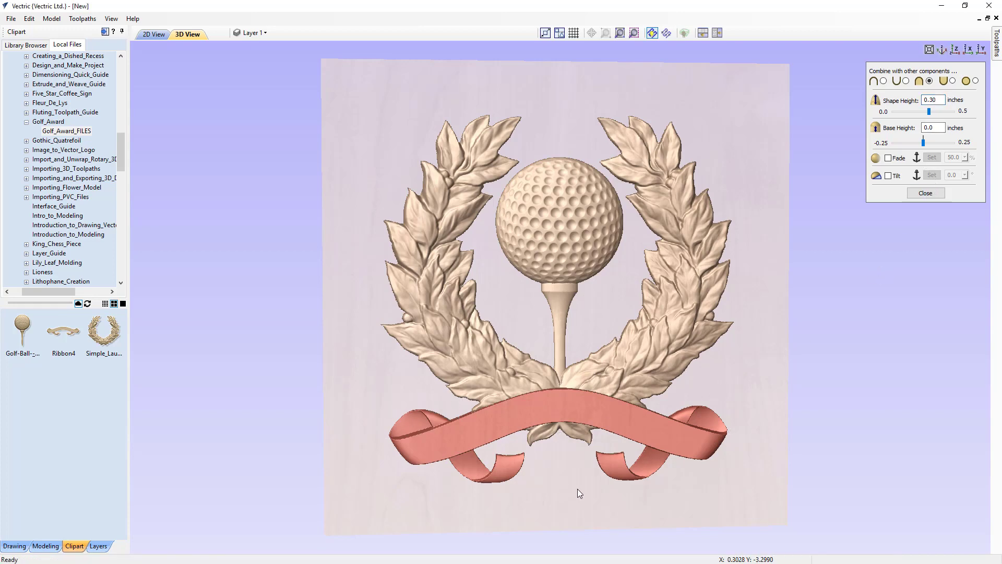
Arrange the 2D and 3D views side by side, hide the Bitmap Layer and clear the component selection.
mouse_move(577, 489)
mouse_down()
mouse_move(589, 471)
mouse_move(573, 459)
mouse_move(574, 440)
mouse_move(567, 480)
mouse_up()
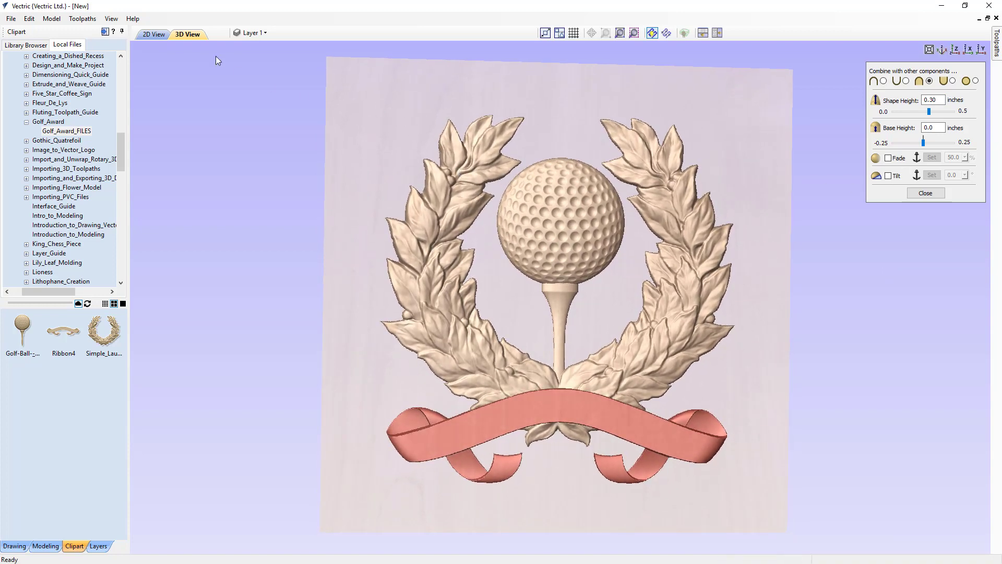
click(717, 33)
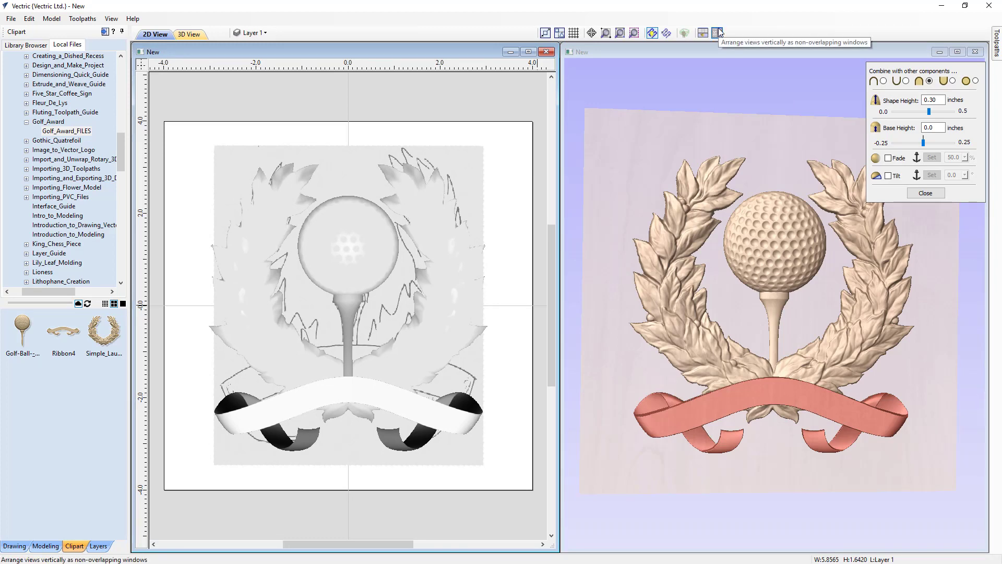
mouse_move(922, 365)
mouse_down()
mouse_move(904, 345)
mouse_move(906, 357)
mouse_up()
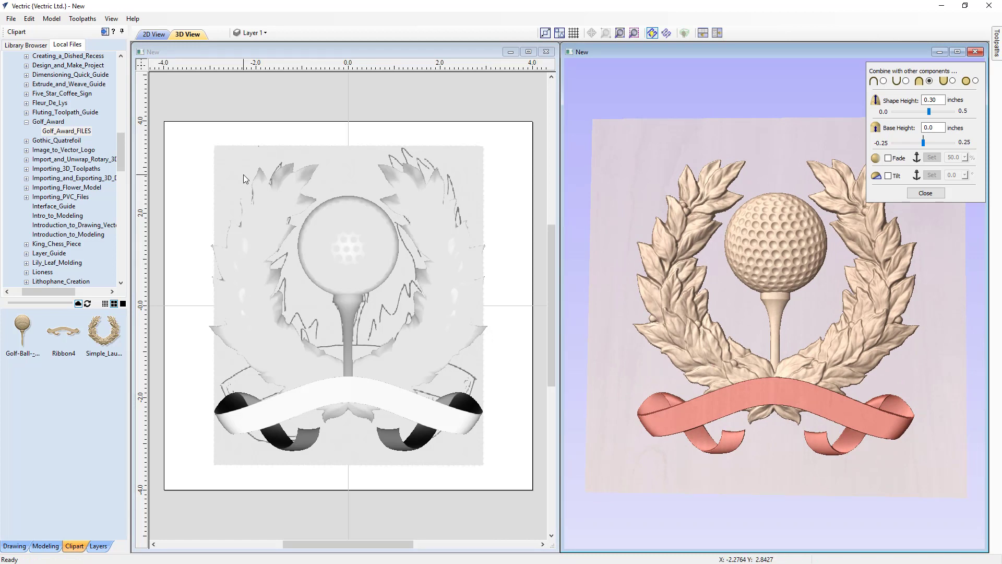
click(265, 34)
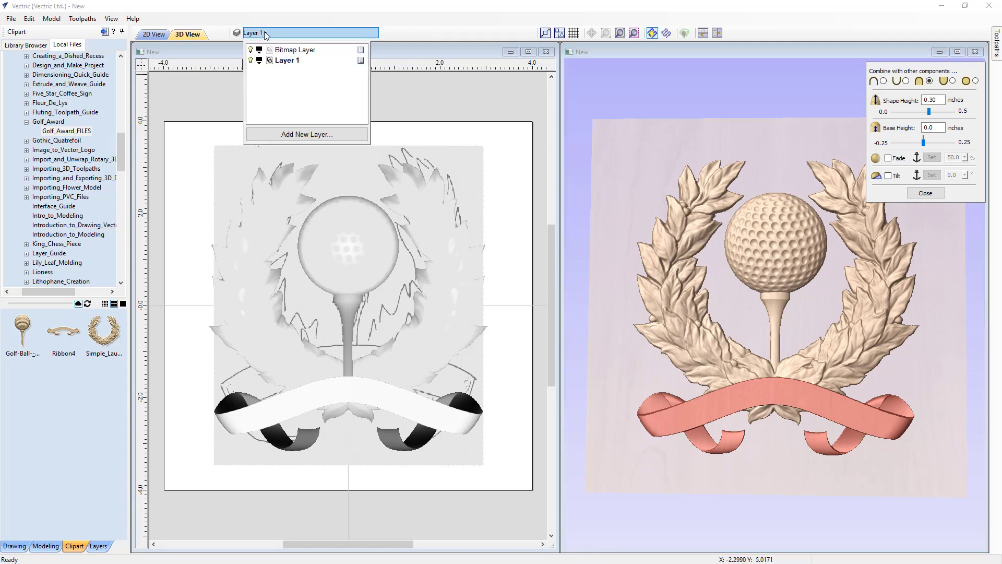
click(250, 50)
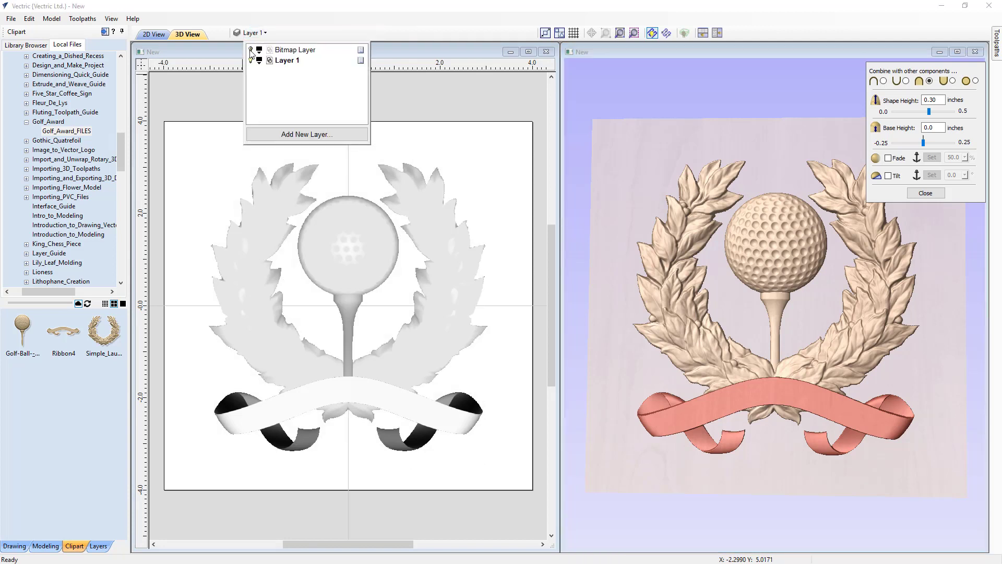
click(409, 100)
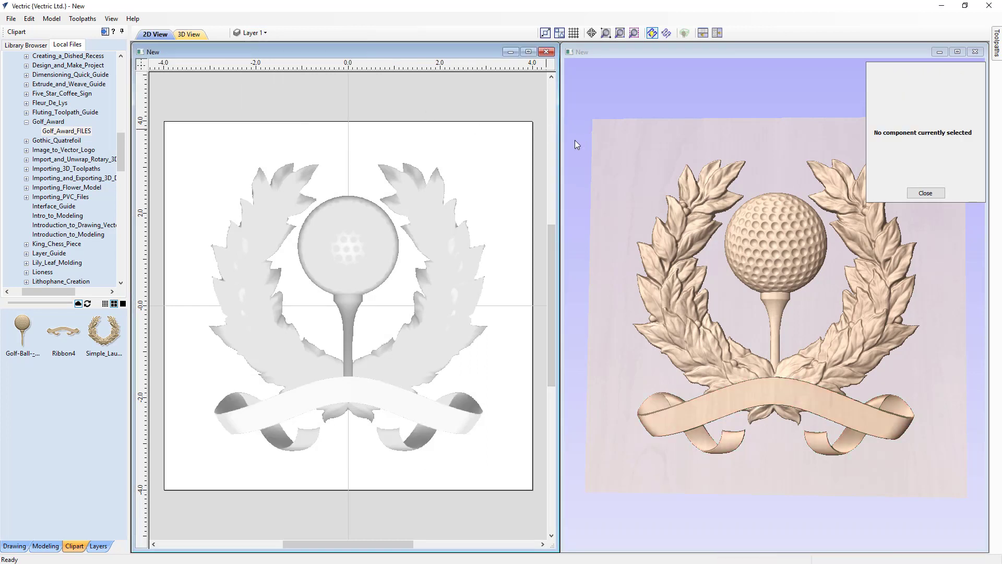
Select the laurel wreath in the 3D view and open its height and combine settings beside the model.
click(925, 192)
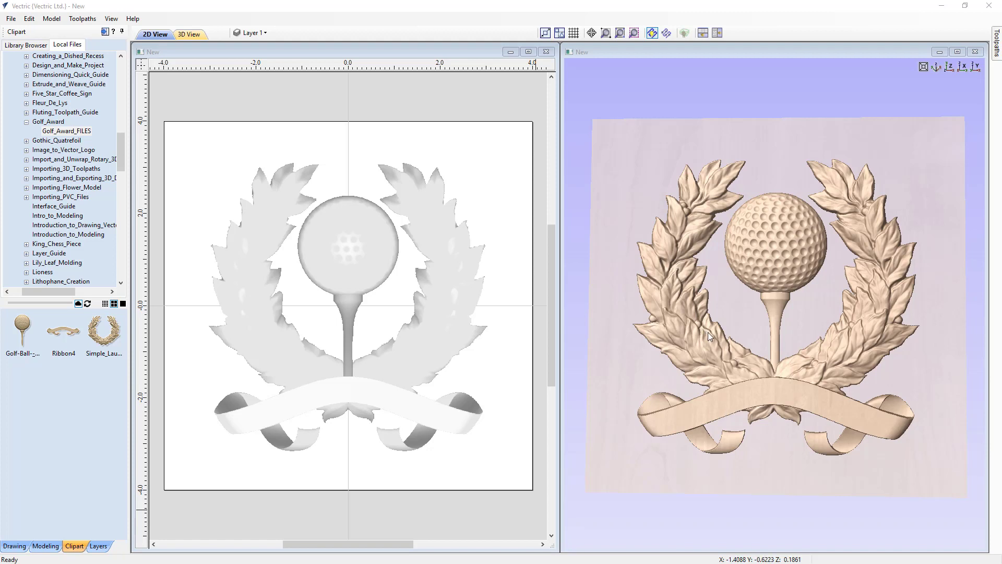
click(707, 362)
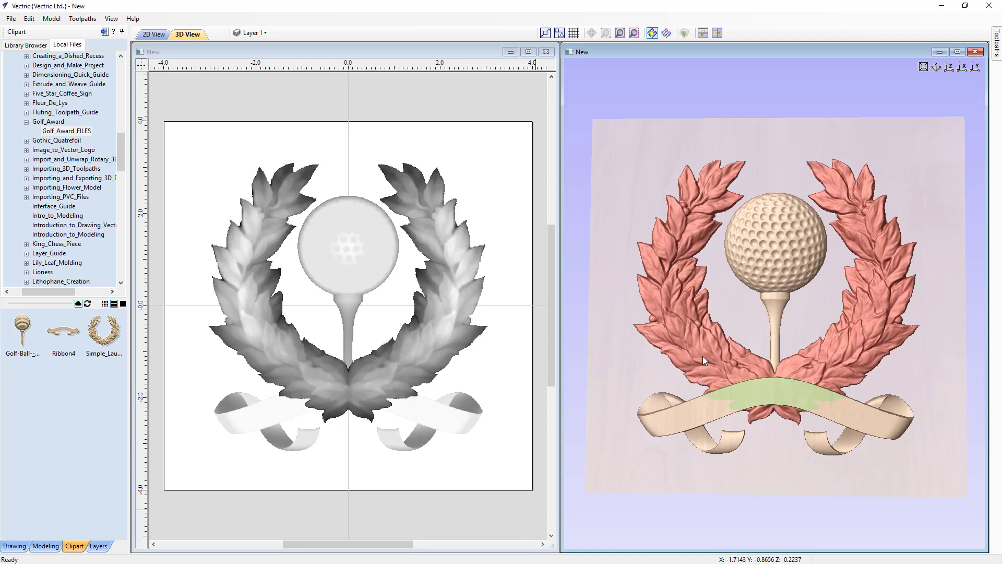
click(725, 365)
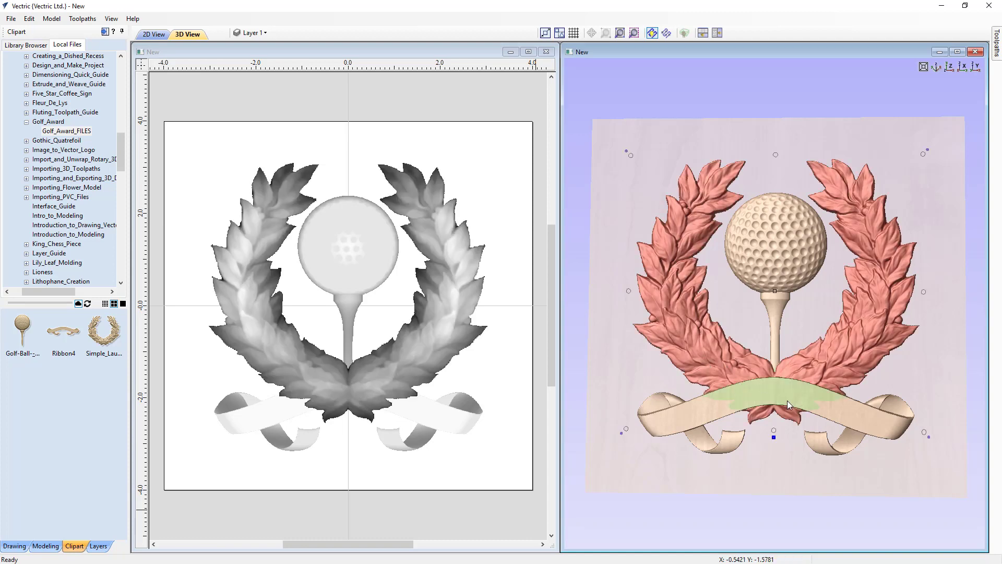
click(774, 436)
drag(791, 433, 874, 73)
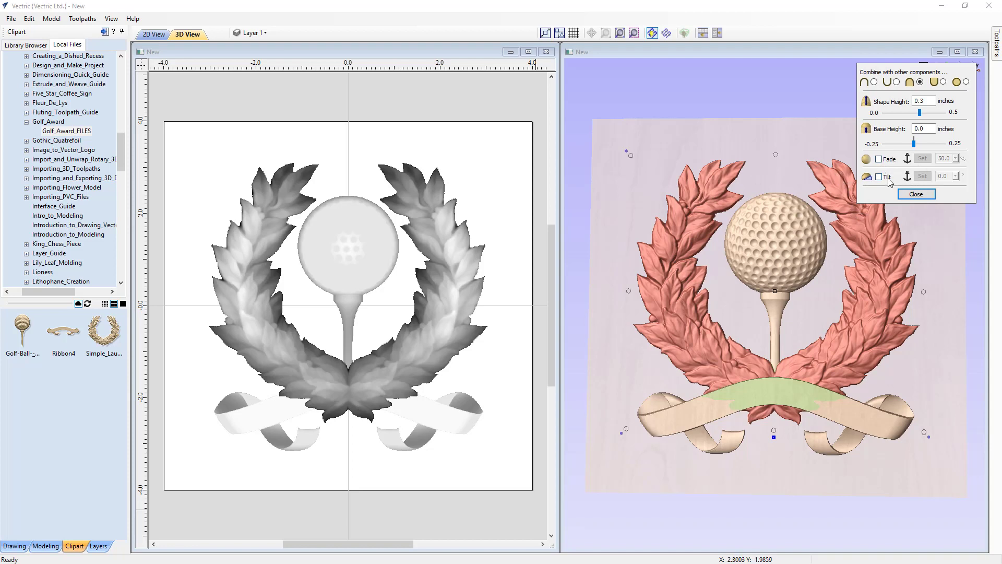
Try a fade on the laurel wreath, anchored from its upper middle edge to its lower middle edge.
click(879, 159)
click(921, 158)
click(776, 155)
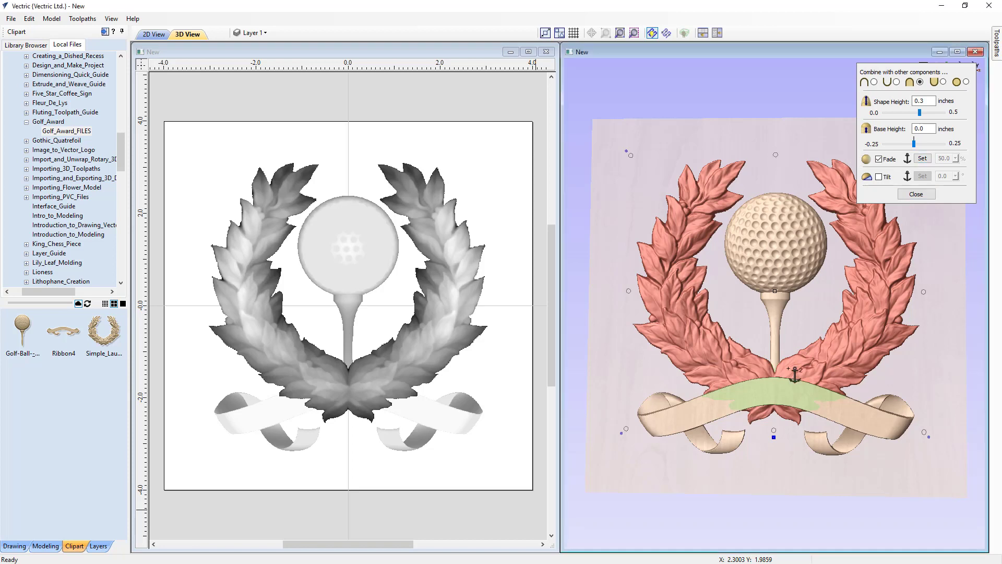
click(774, 431)
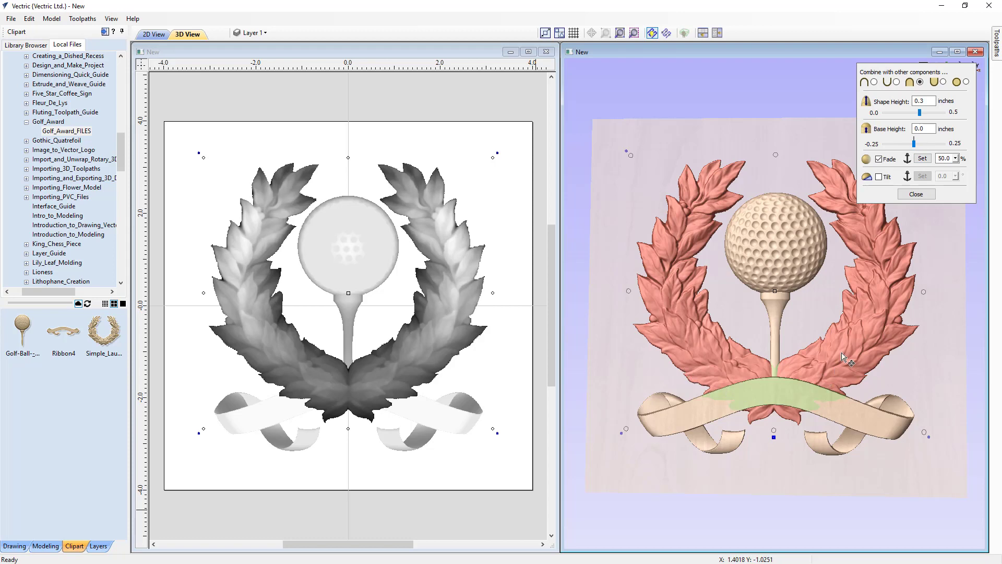
Try stronger fades on the laurel wreath by setting the fade to 25% and 10% while viewing the model from the side.
drag(820, 362, 806, 380)
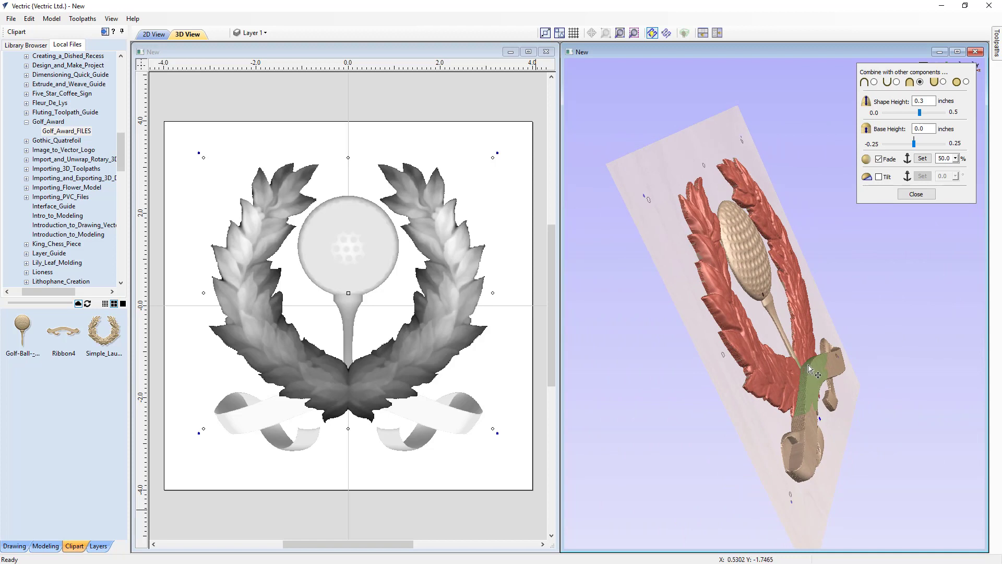
click(945, 158)
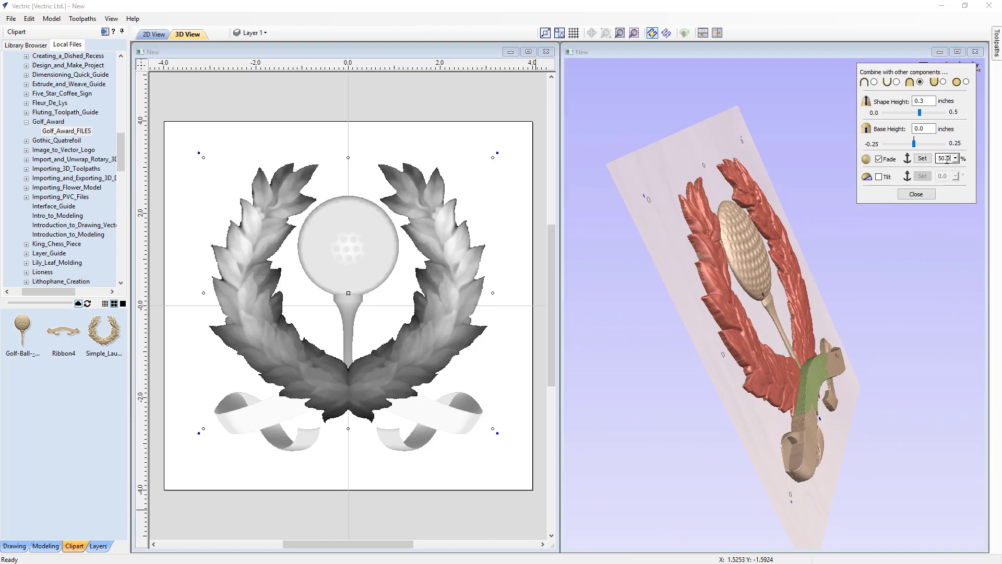
double_click(946, 158)
text(25)
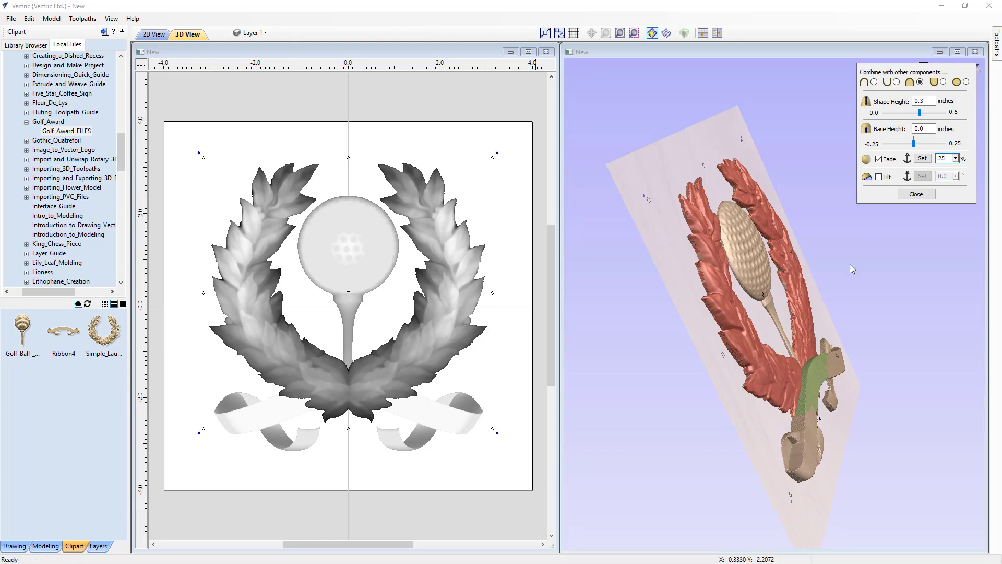
double_click(946, 159)
click(926, 159)
text(10)
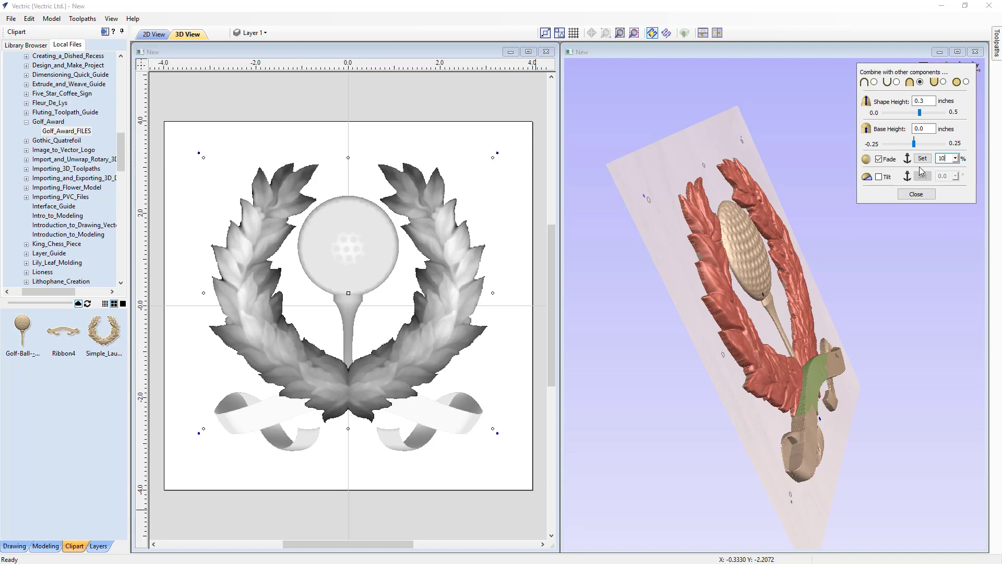
Turn off the laurel wreath's fade, close its settings and return the 3D view to looking straight down.
click(878, 159)
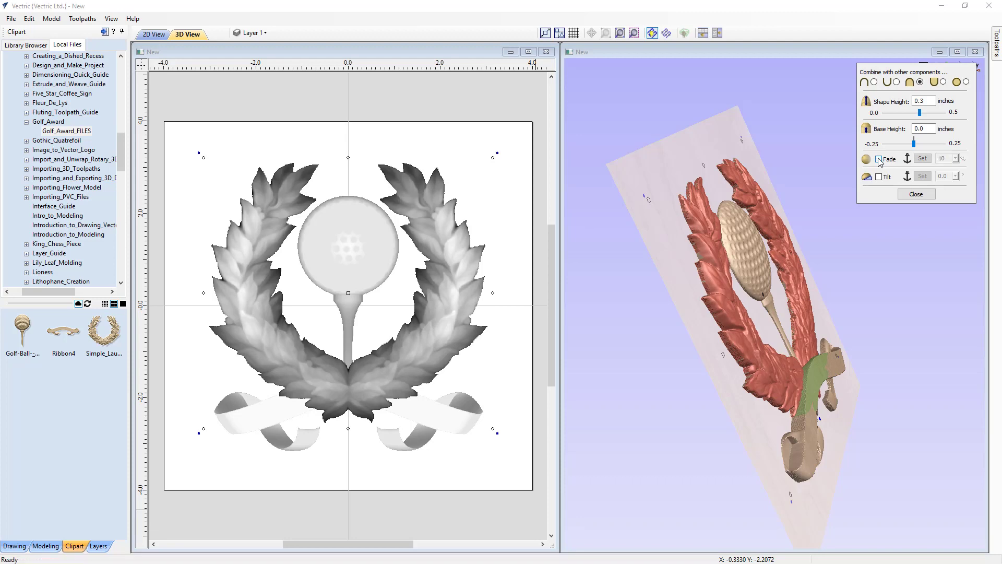
click(916, 194)
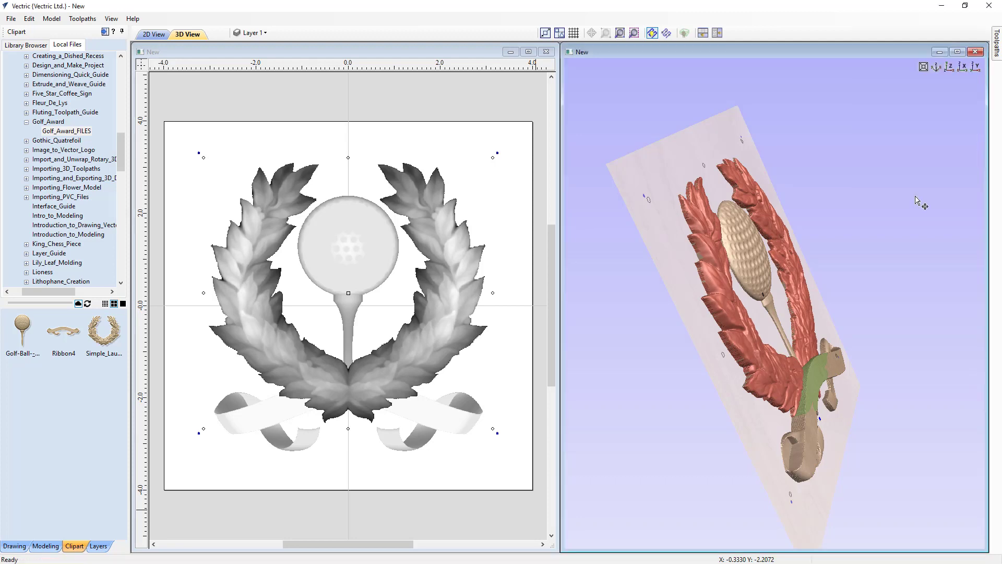
click(950, 67)
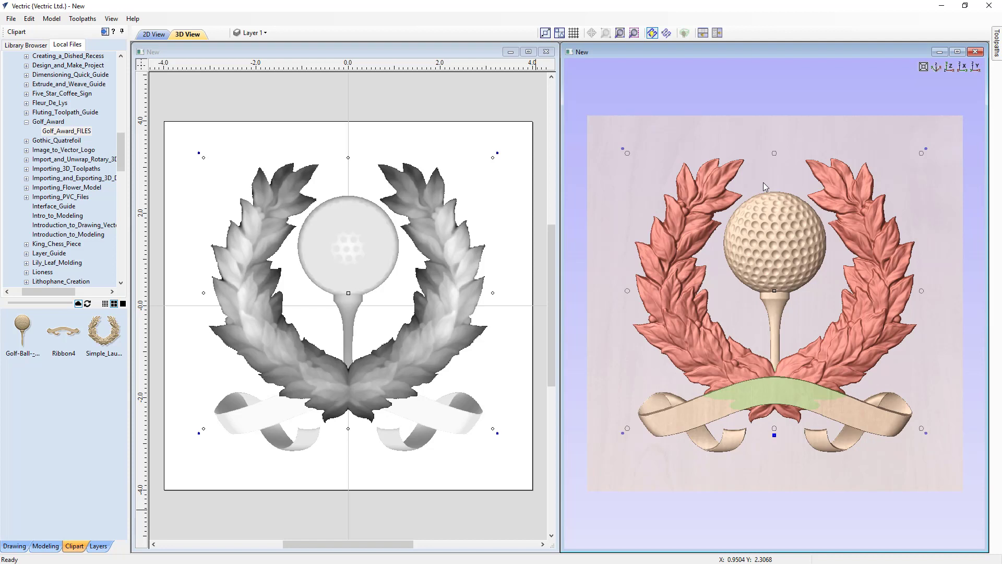
Examine the component list, checking the ribbon's properties and highlighting the golf ball and laurel wreath in turn, and clear the selection.
click(34, 548)
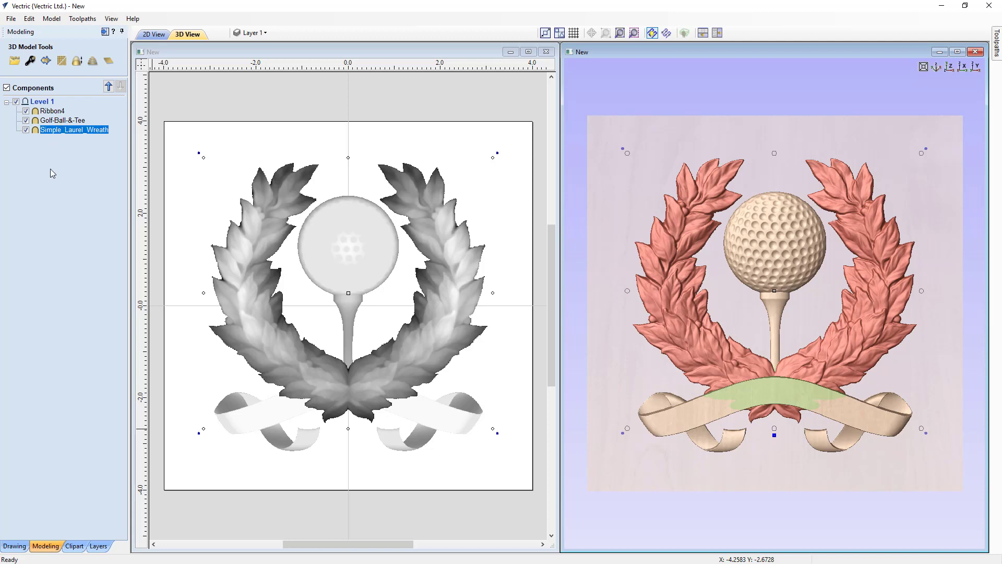
double_click(62, 114)
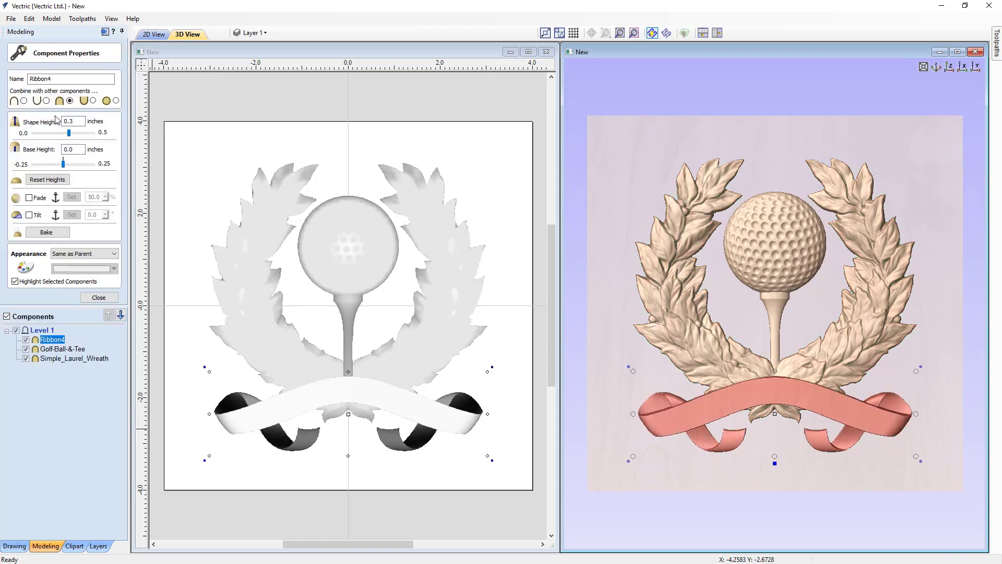
click(102, 298)
click(52, 120)
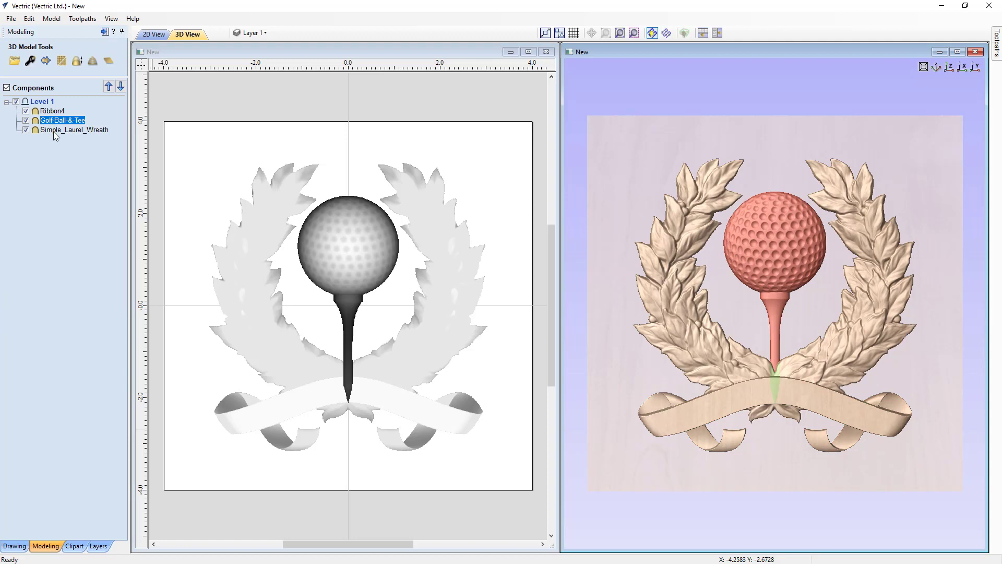
click(54, 132)
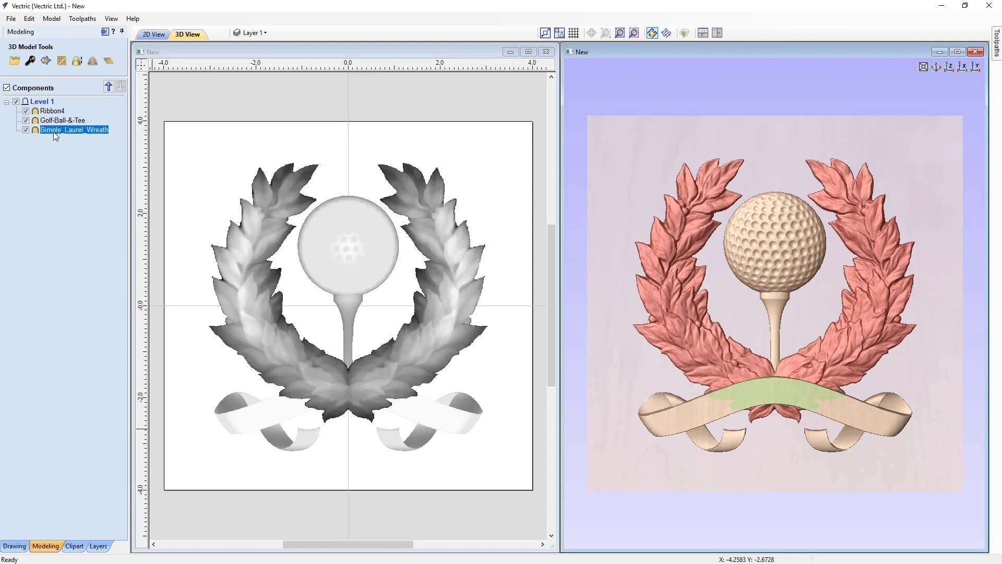
click(39, 230)
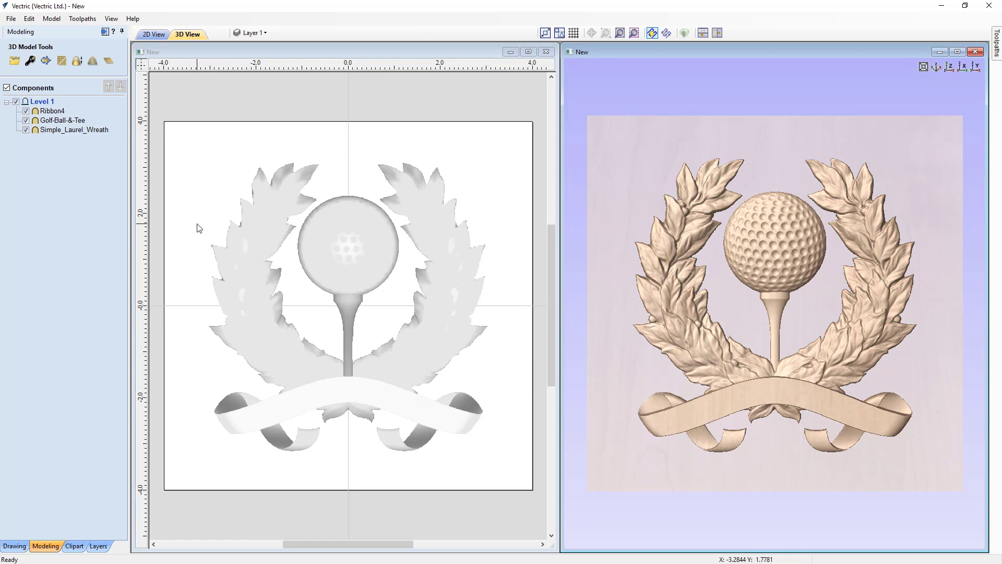
Add a zero plane to the model and briefly show its Zero Plane layer before hiding it again.
click(108, 62)
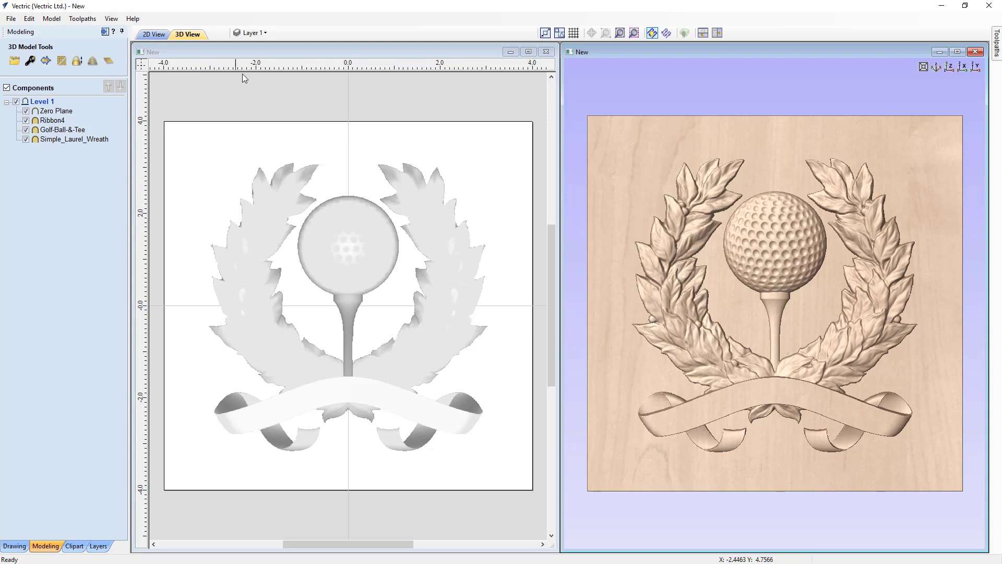
click(264, 34)
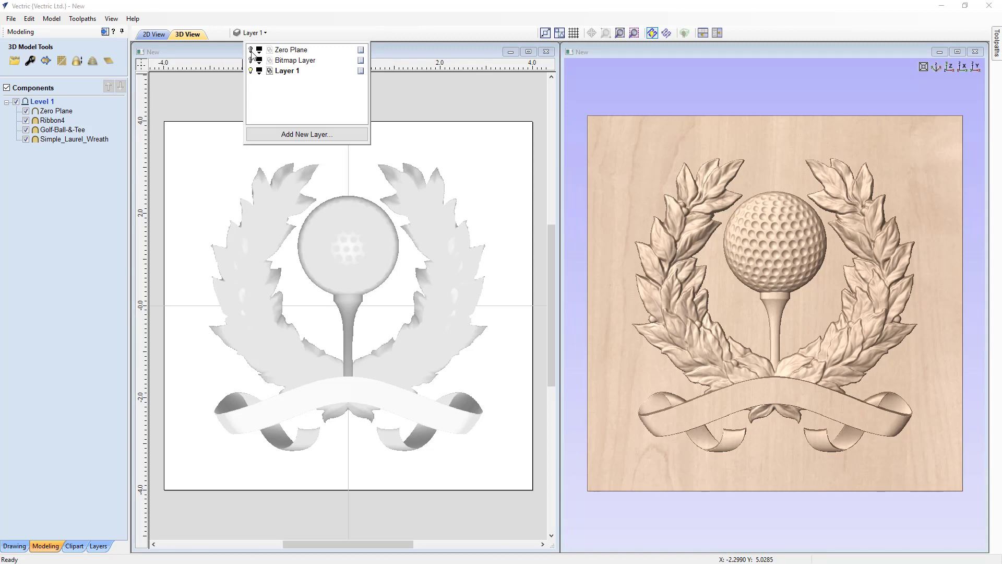
click(251, 51)
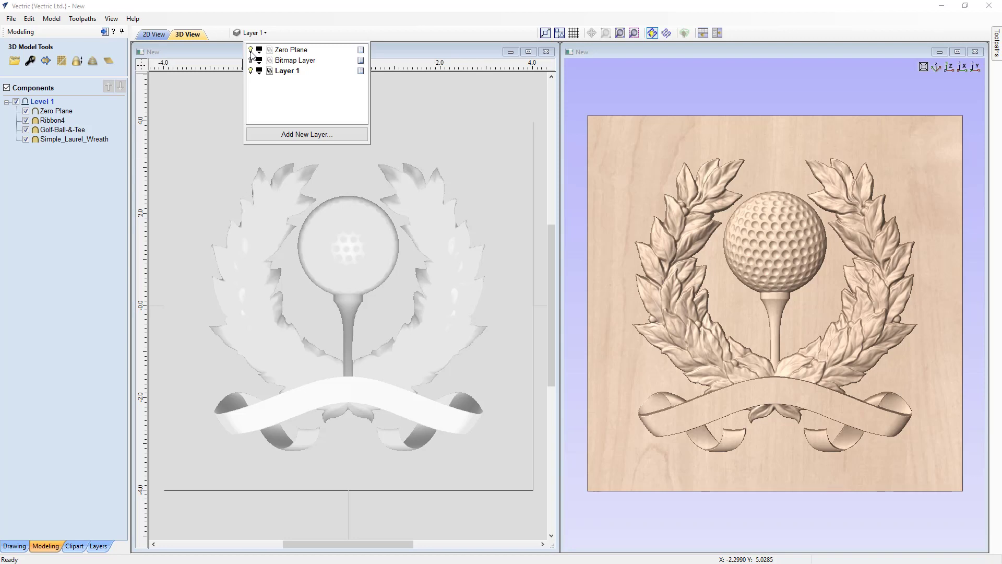
click(251, 52)
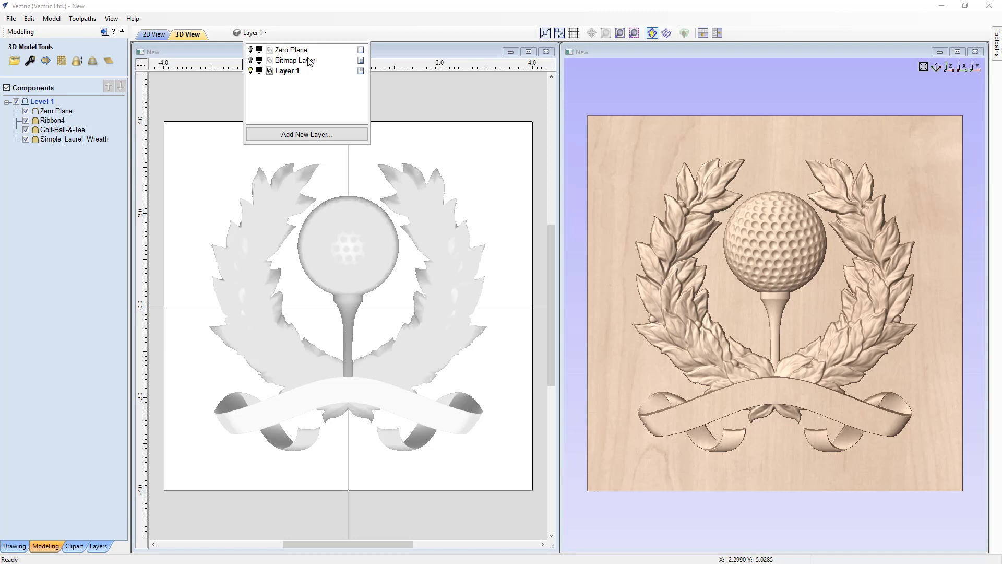
click(217, 99)
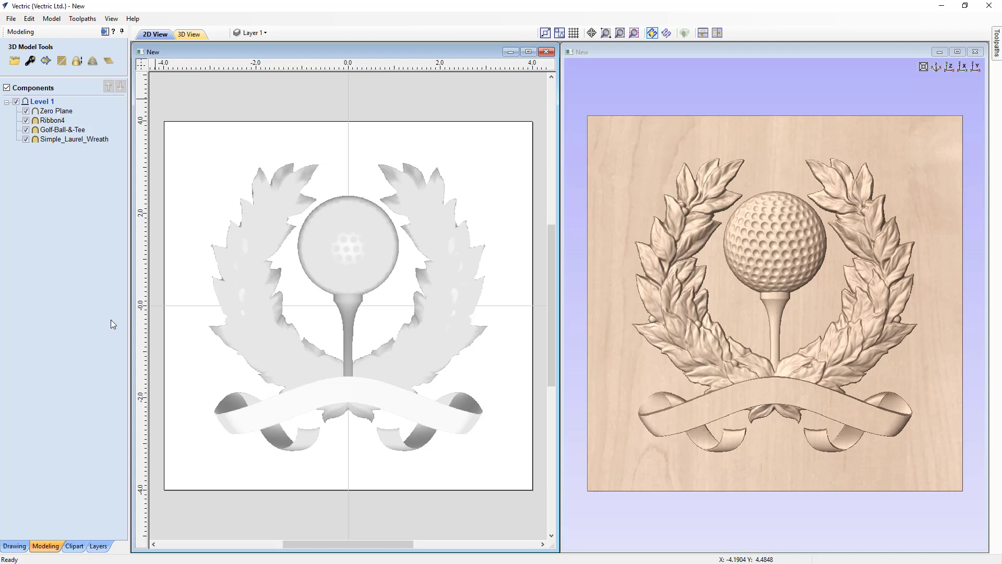
Add the Flat_Round_Circle clipart from the Domes (Dishes) library folder to the model.
click(74, 545)
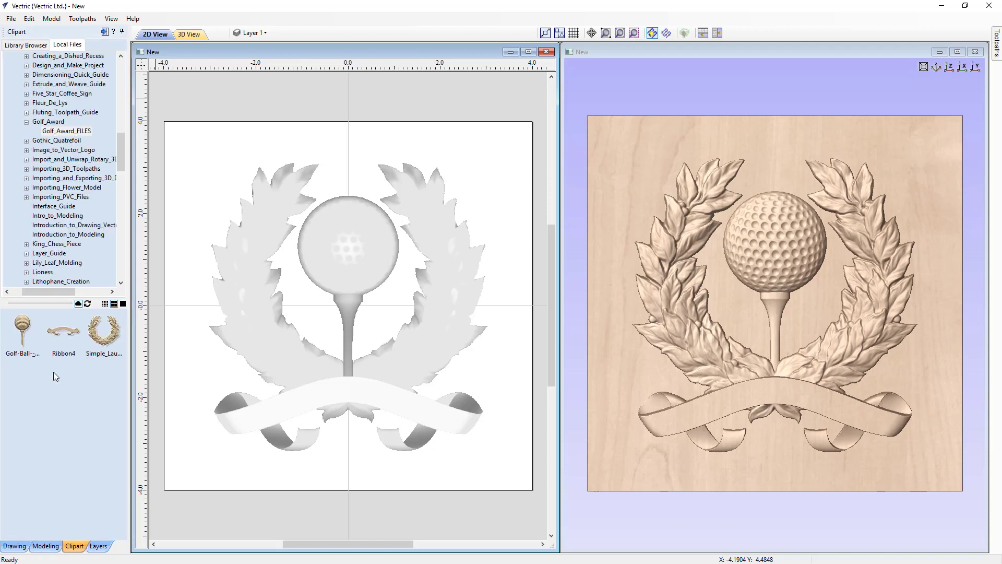
click(27, 45)
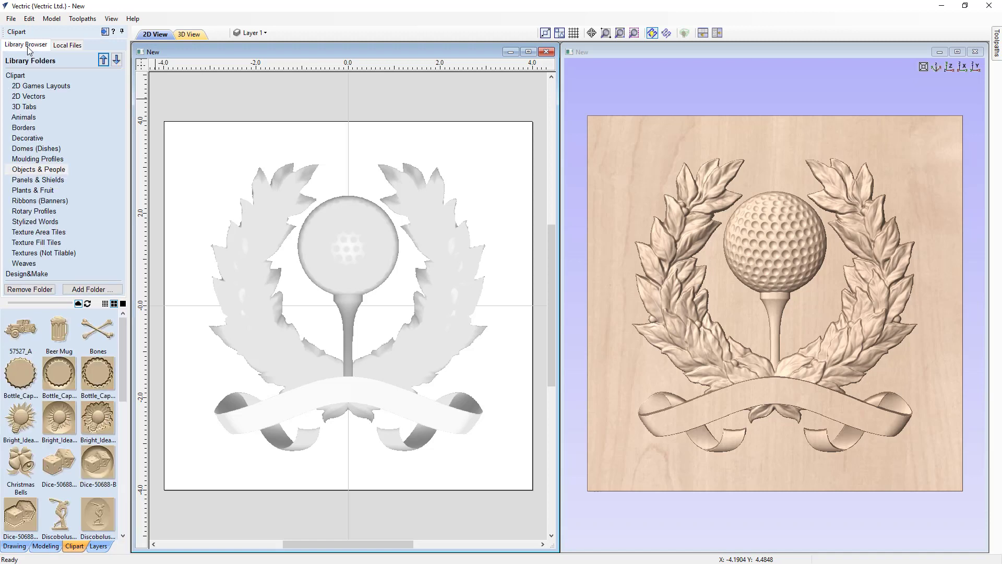
click(26, 150)
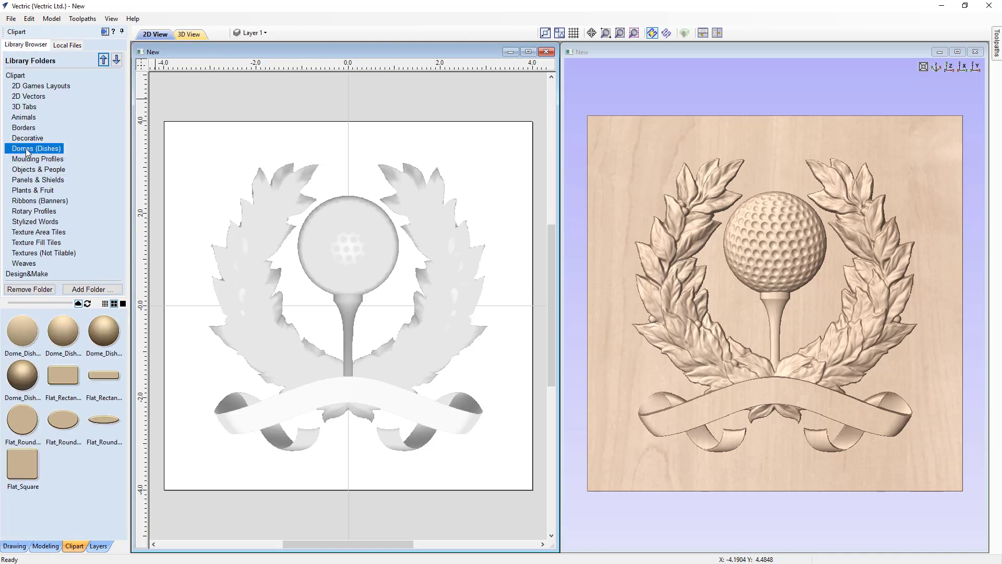
double_click(17, 422)
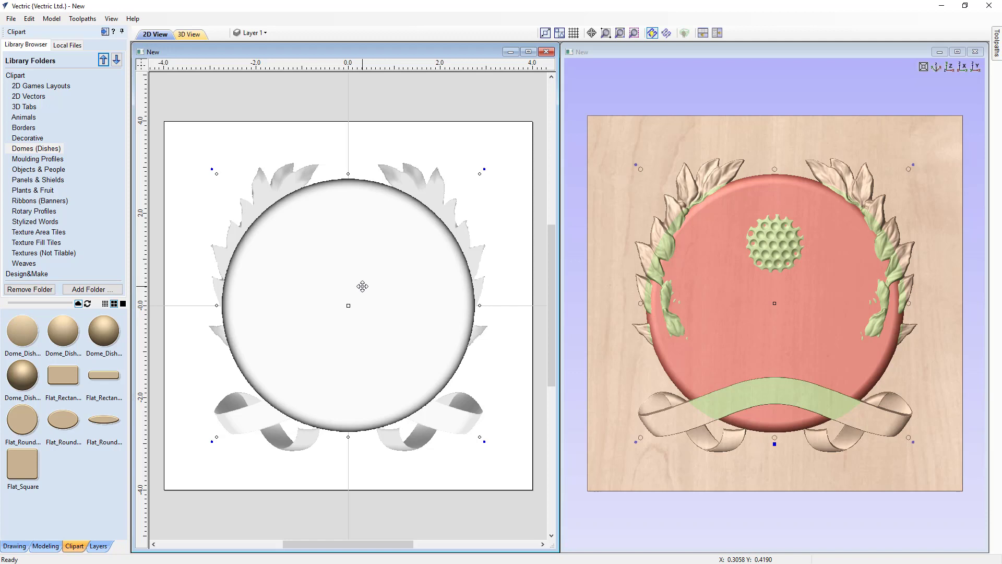
Change the combine mode of the Flat_Round_Circle component from Merge to Subtract.
click(57, 546)
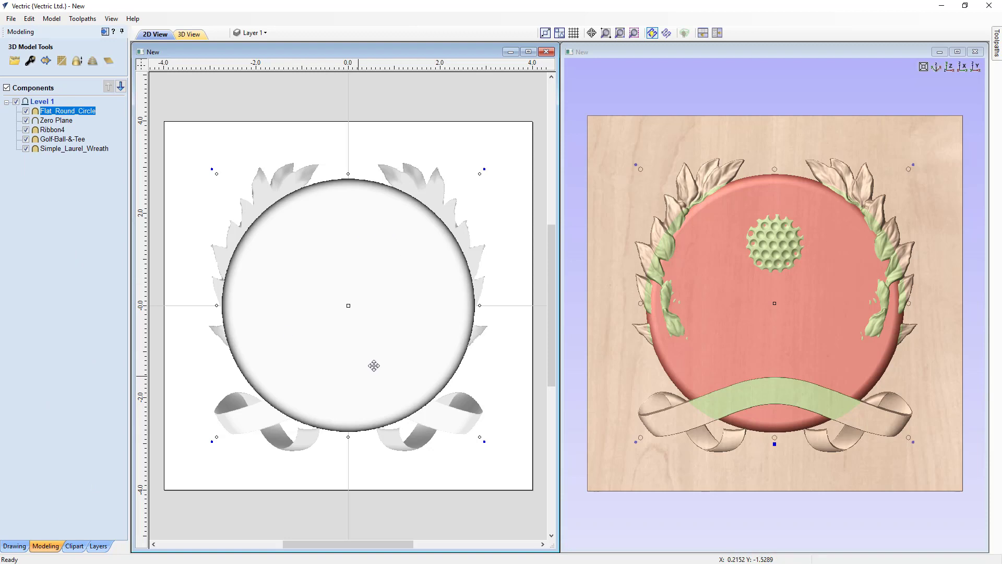
right_click(82, 115)
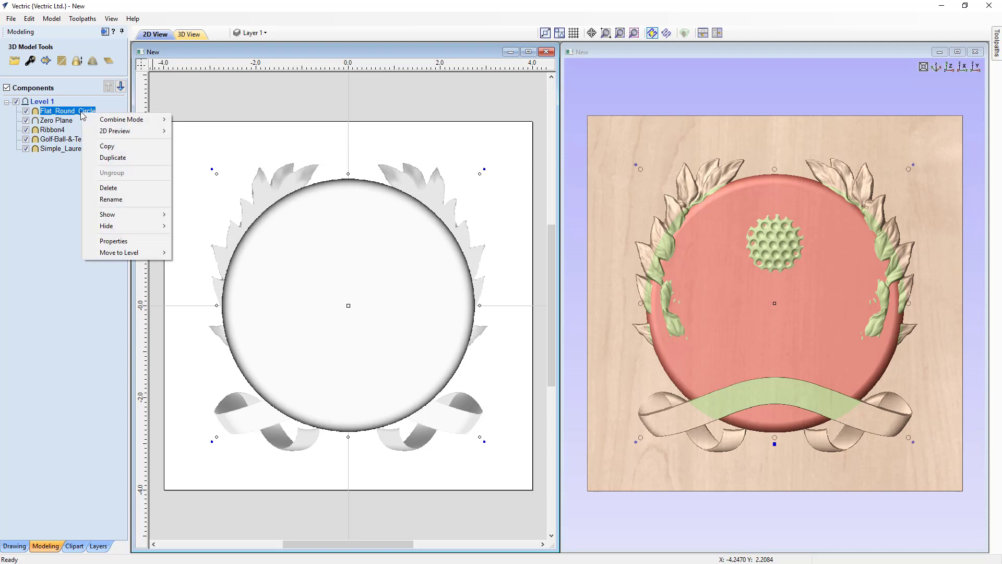
mouse_move(104, 121)
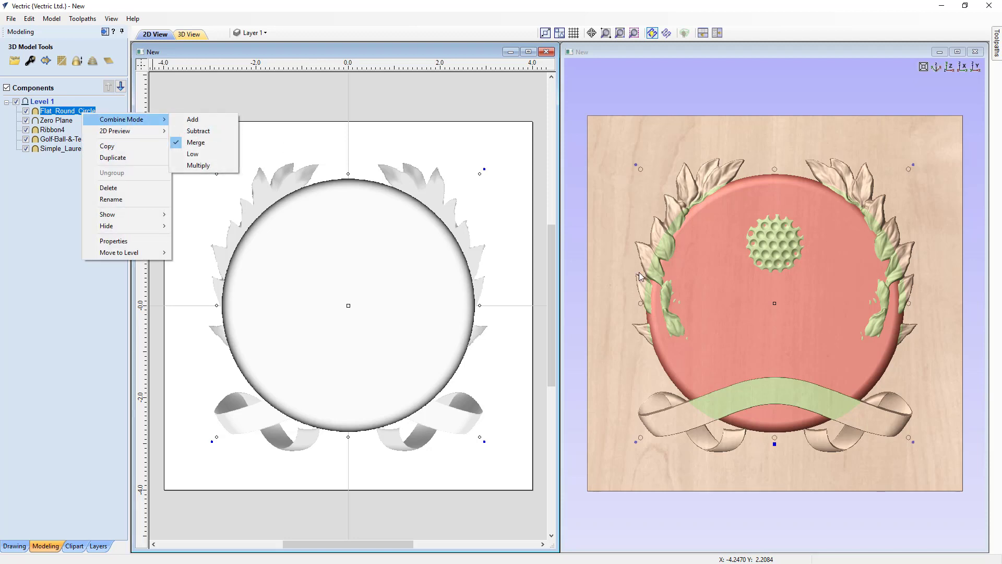
click(768, 469)
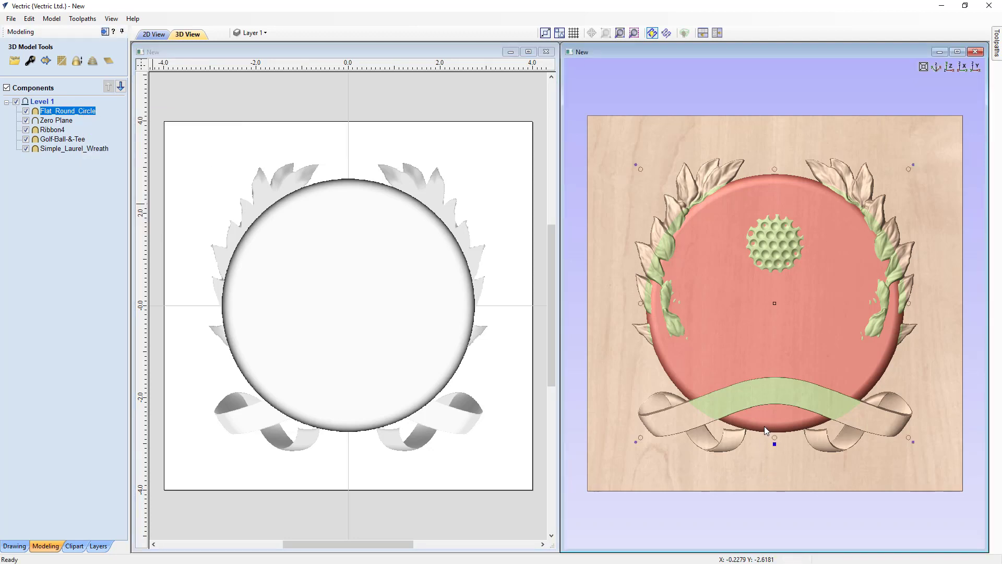
double_click(773, 443)
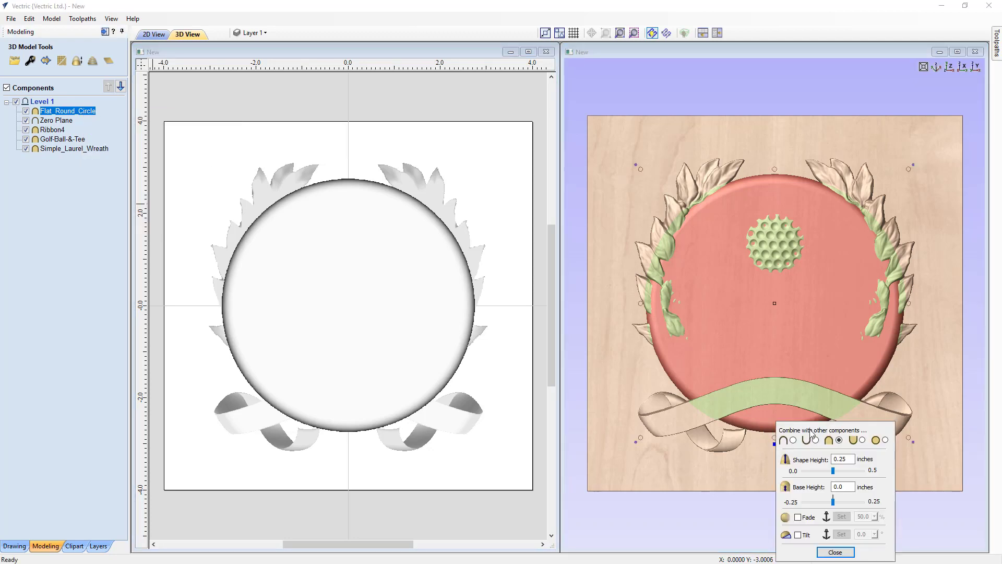
drag(811, 432, 849, 129)
click(856, 138)
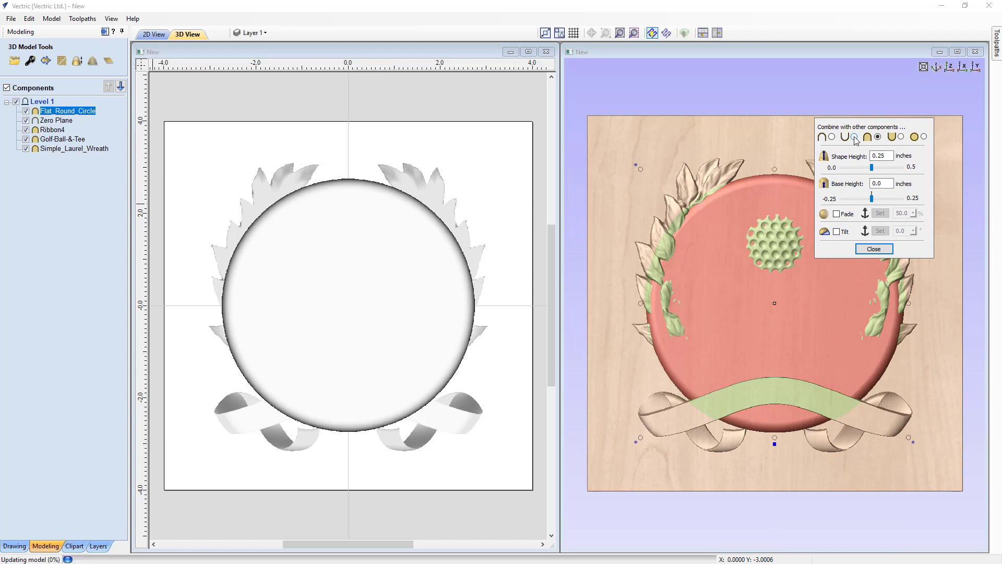
click(874, 249)
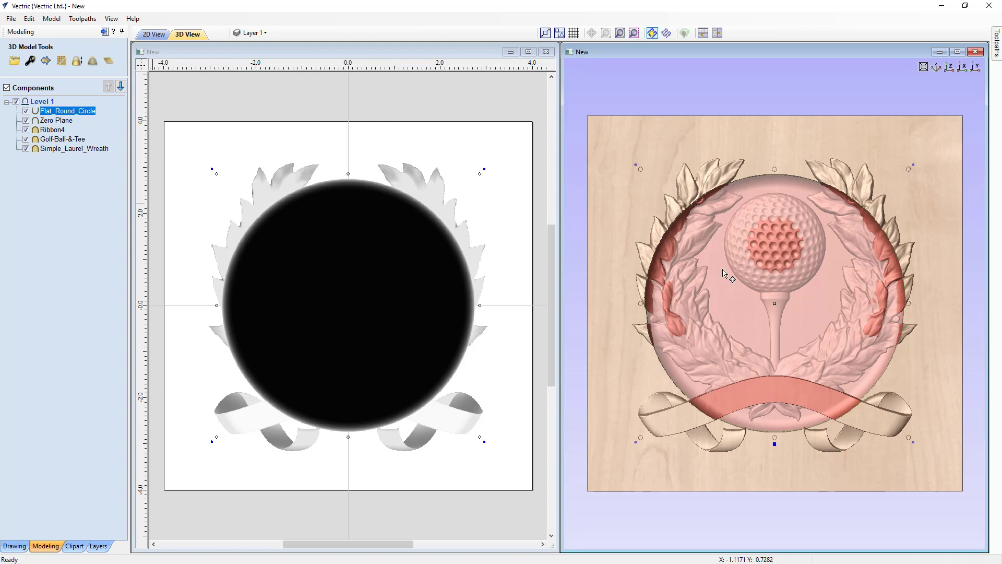
Enlarge the round dish component proportionally about its centre to about 7.5 by 7.5 inches in the 2D view.
click(480, 173)
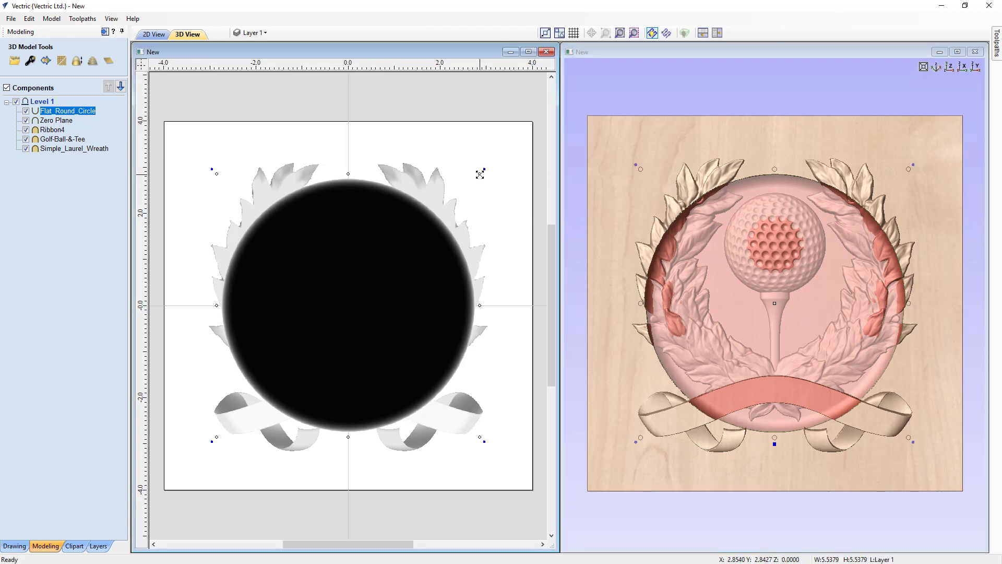
drag(480, 174, 532, 133)
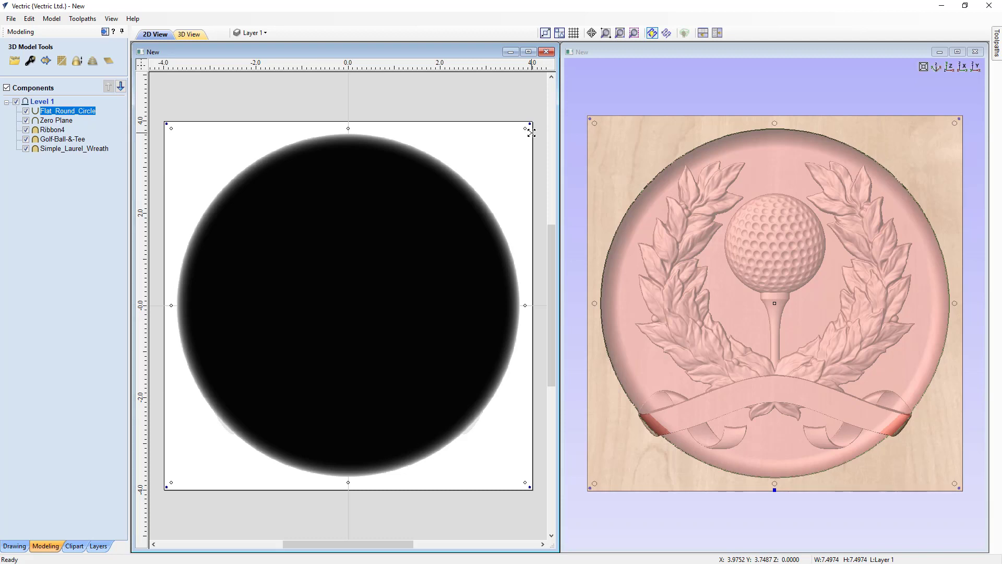
Set the round dish component's size to 7.5 by 7.5 inches with width and height linked.
key(t)
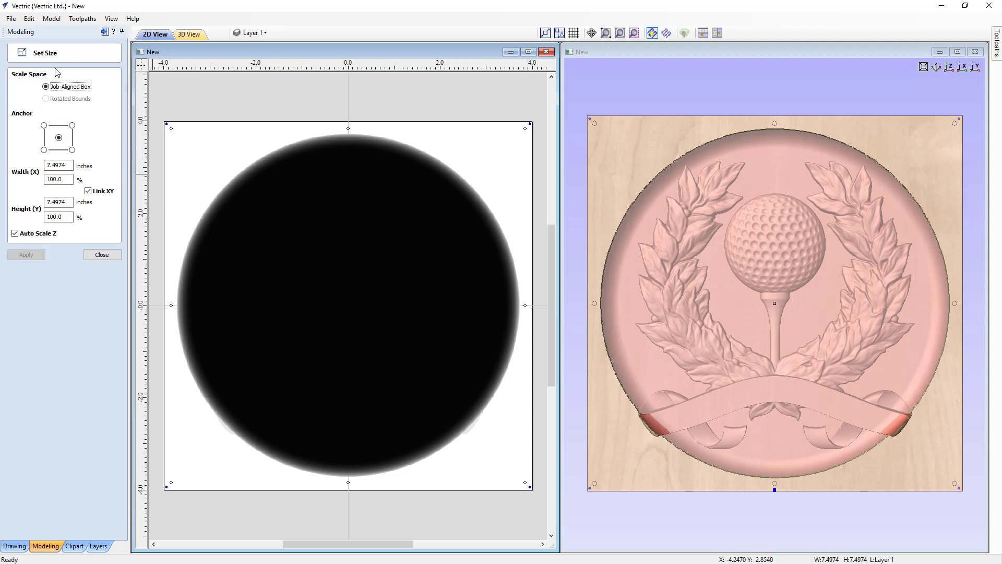
click(57, 165)
text(7.5)
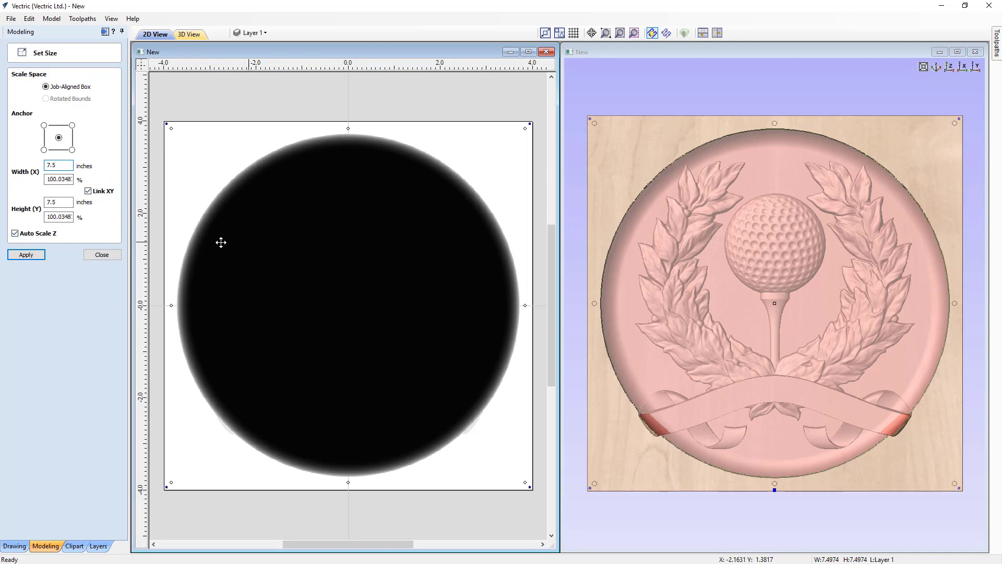
click(26, 254)
click(101, 254)
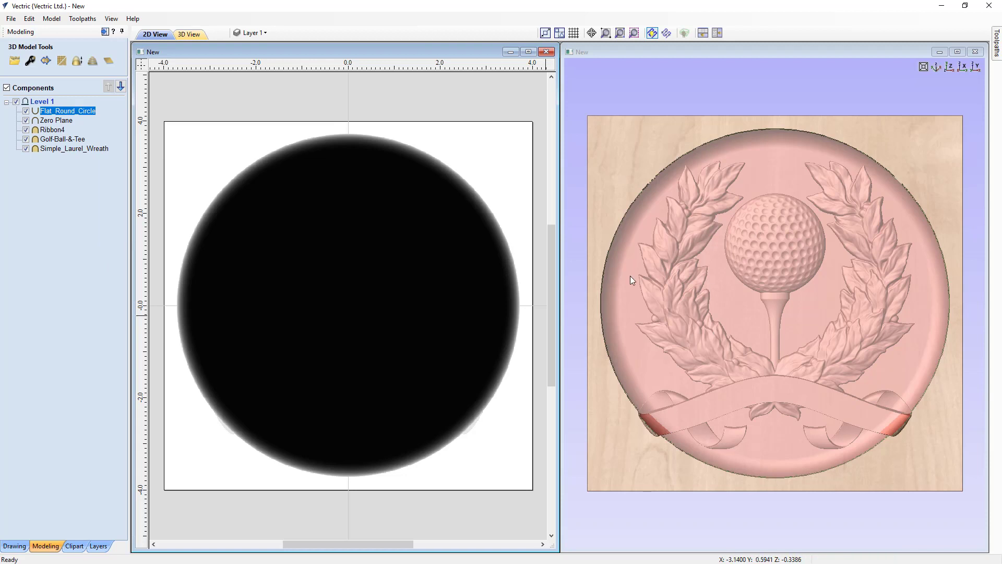
Hide the Flat_Round_Circle component and group Ribbon4, Golf-Ball-&-Tee and Simple_Laurel_Wreath together.
click(27, 110)
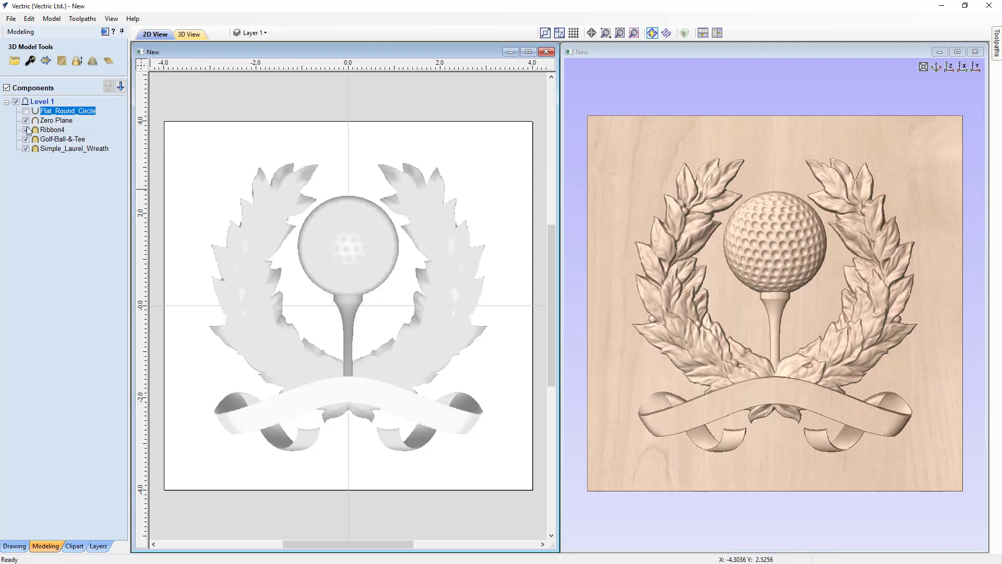
click(52, 131)
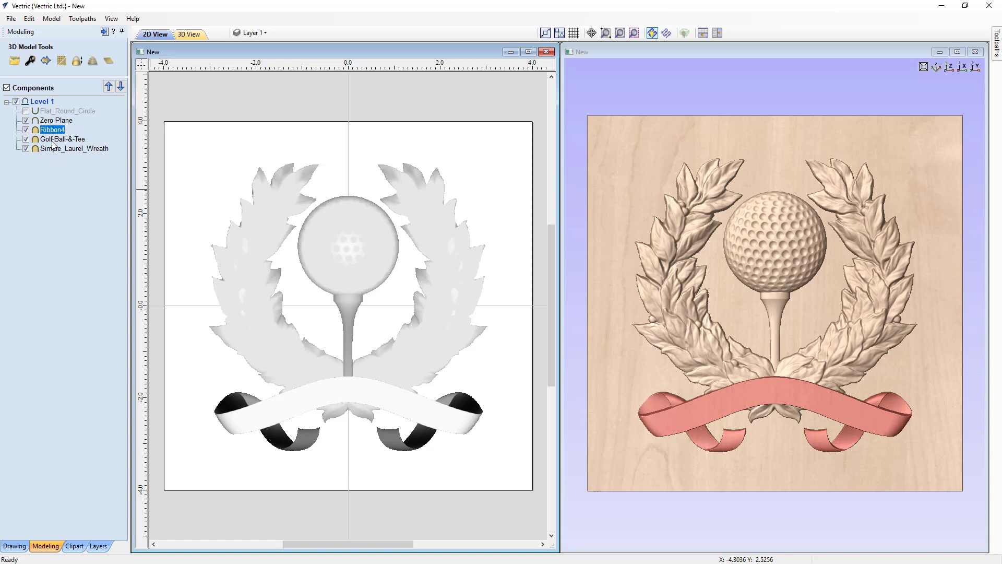
ctrl+click(52, 140)
ctrl+click(52, 149)
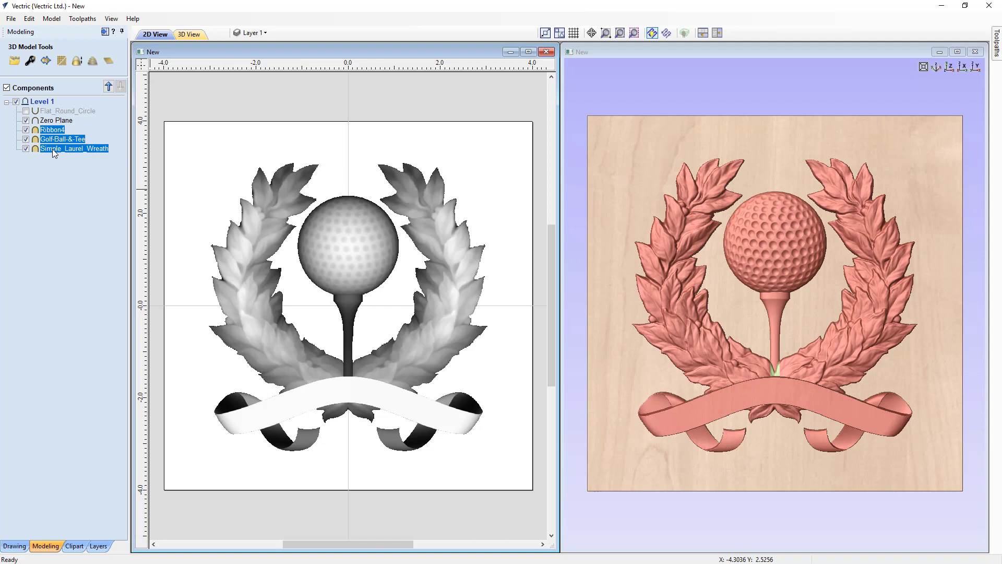
right_click(52, 149)
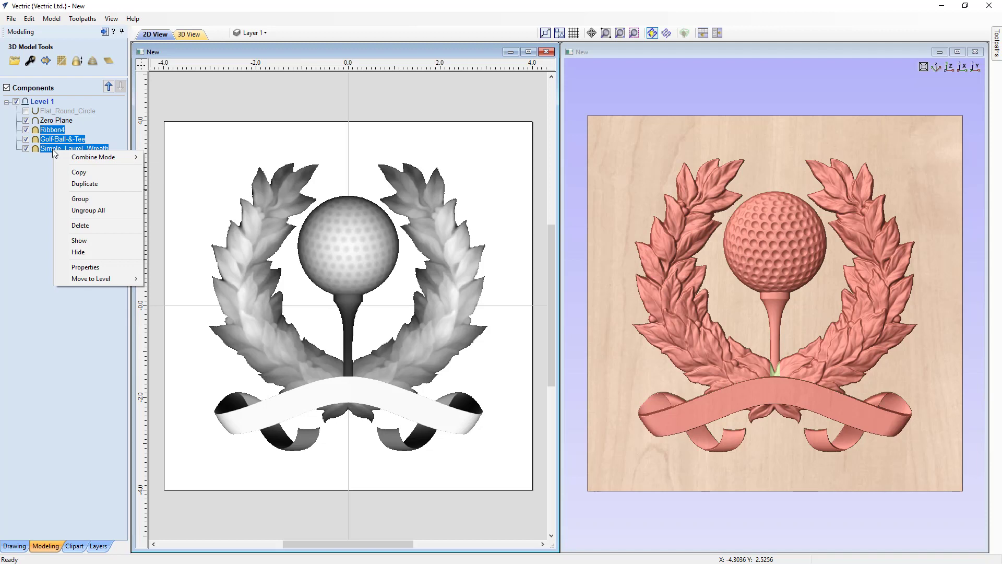
click(74, 200)
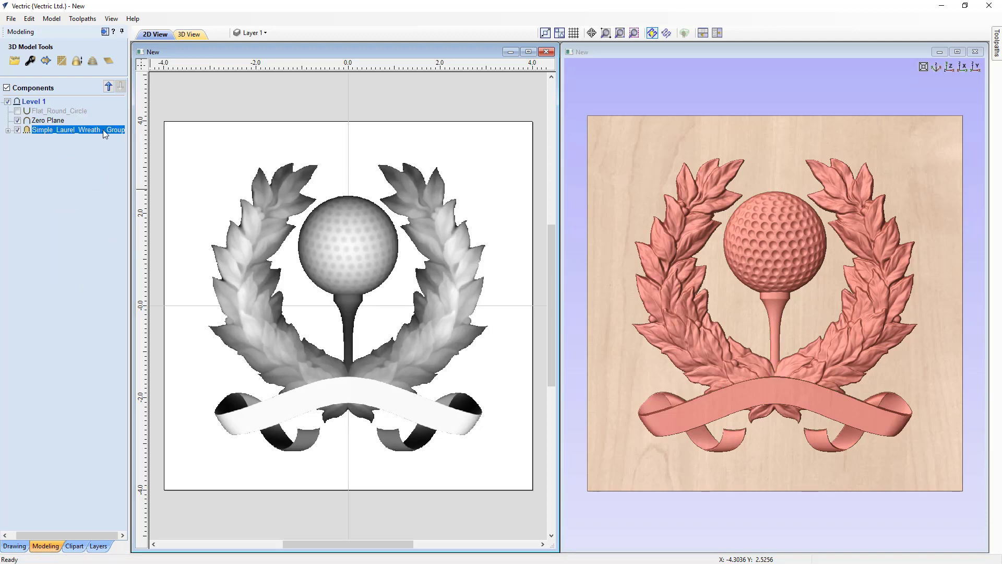
click(8, 130)
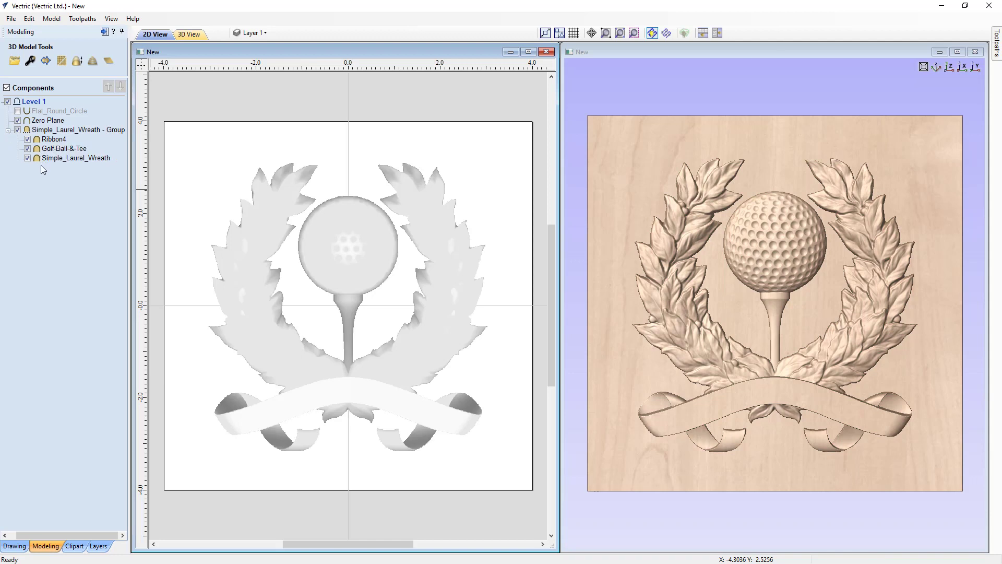
click(7, 131)
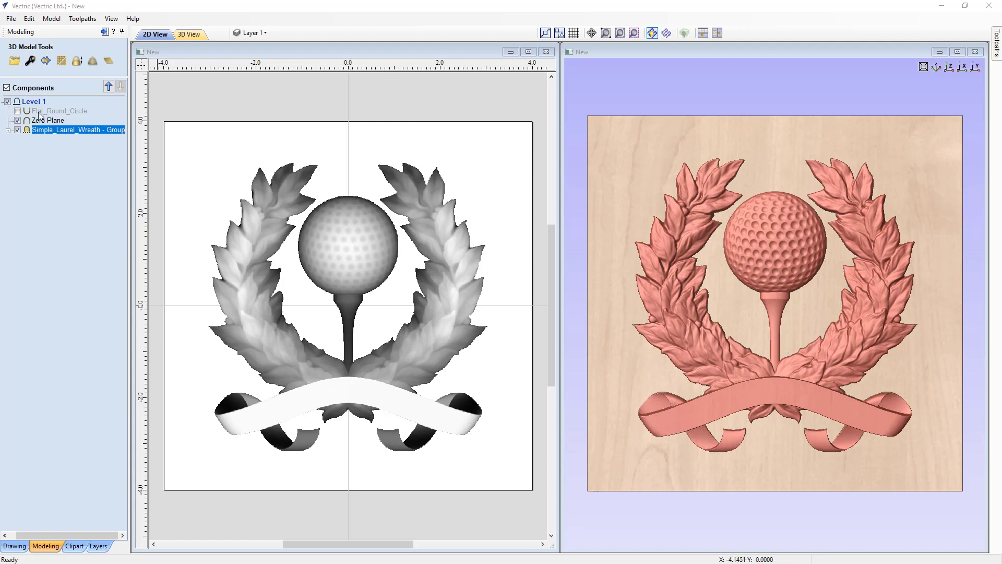
Show the round dish again and shrink the award group proportionally about its centre to about 5.49 by 5.67 inches.
click(18, 111)
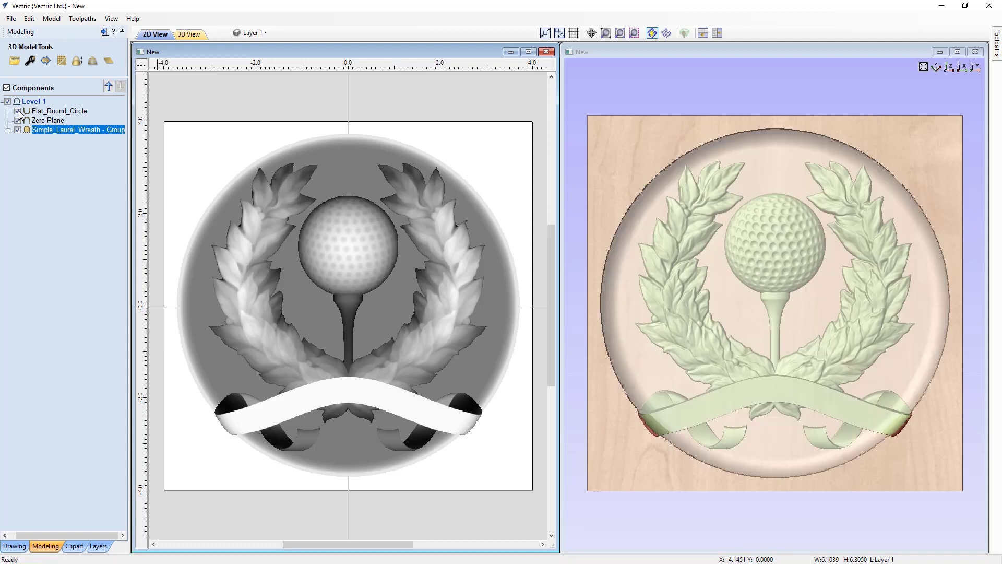
click(446, 320)
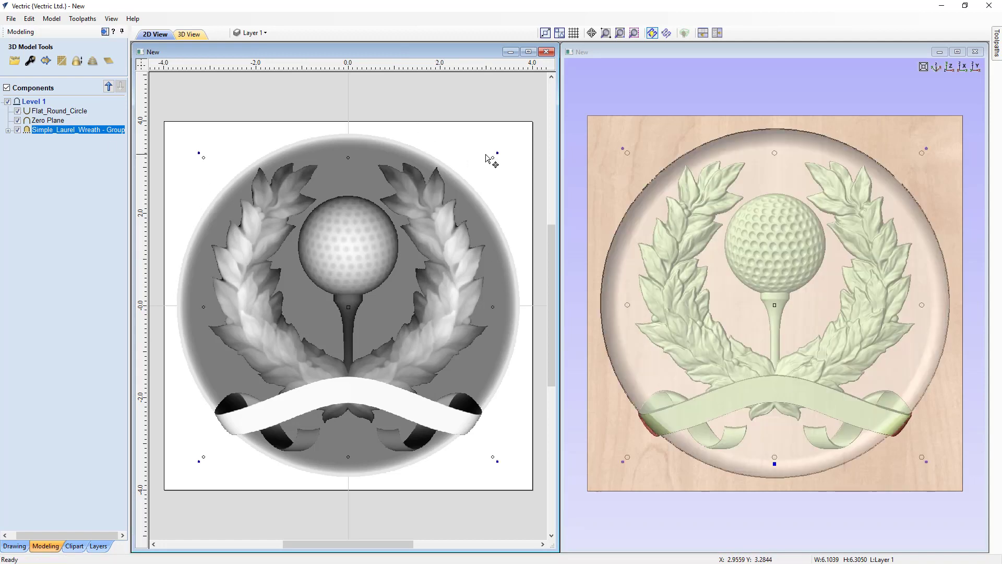
drag(493, 157, 486, 176)
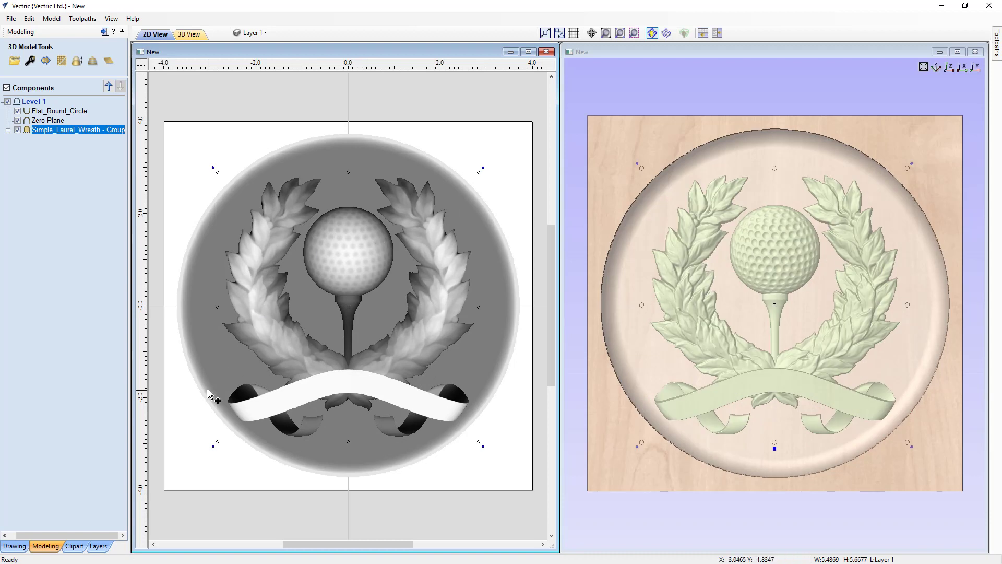
Centre the round dish component on the material both horizontally and vertically.
click(24, 546)
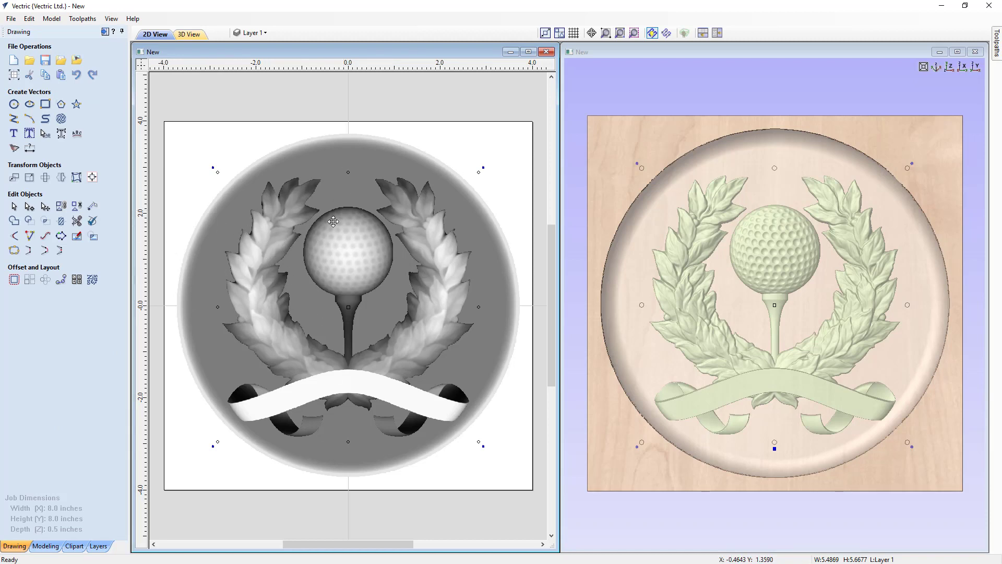
click(193, 344)
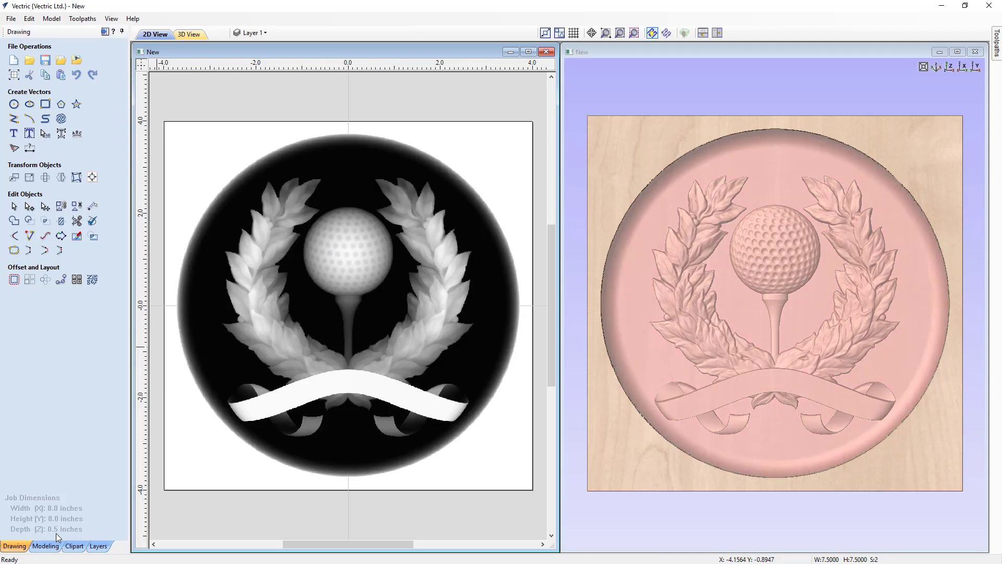
click(92, 177)
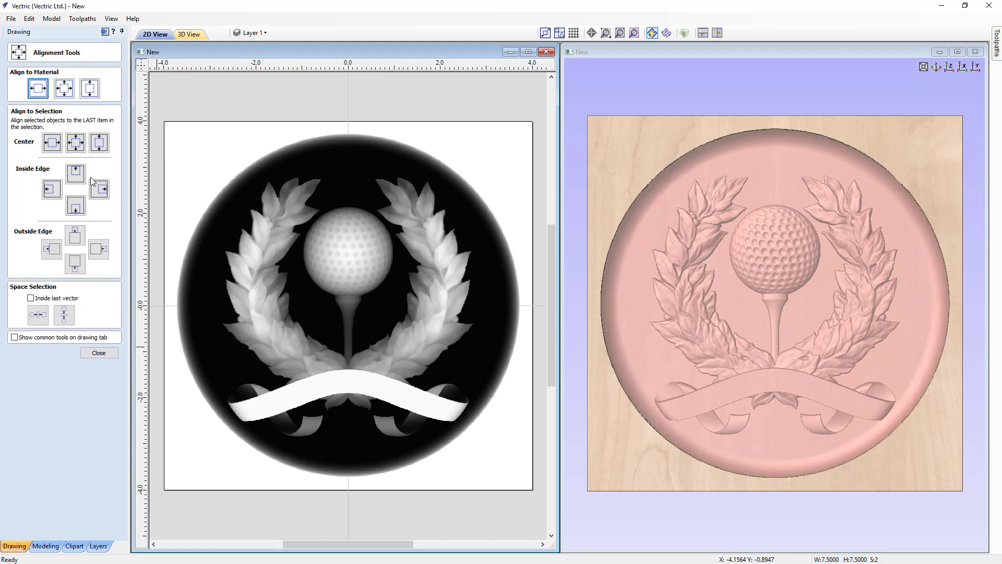
click(69, 93)
click(99, 353)
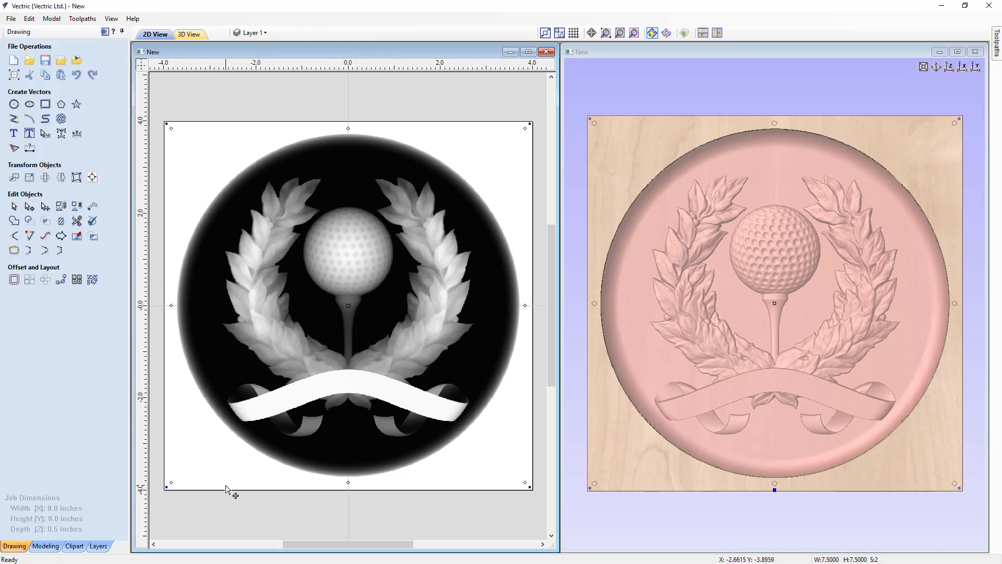
key(Escape)
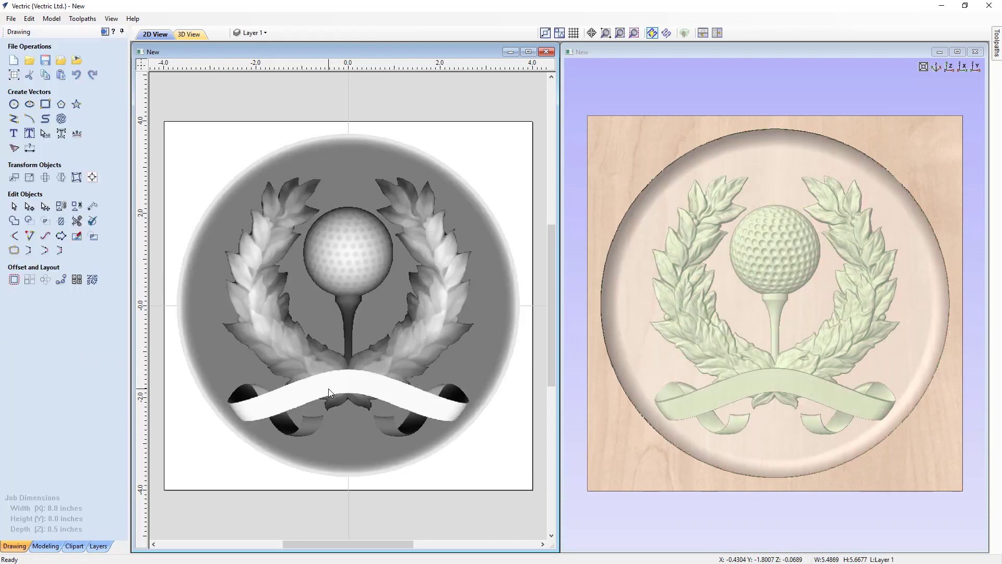
Nudge the award group slightly upward inside the round dish and deselect it.
key(Up)
key(Up)
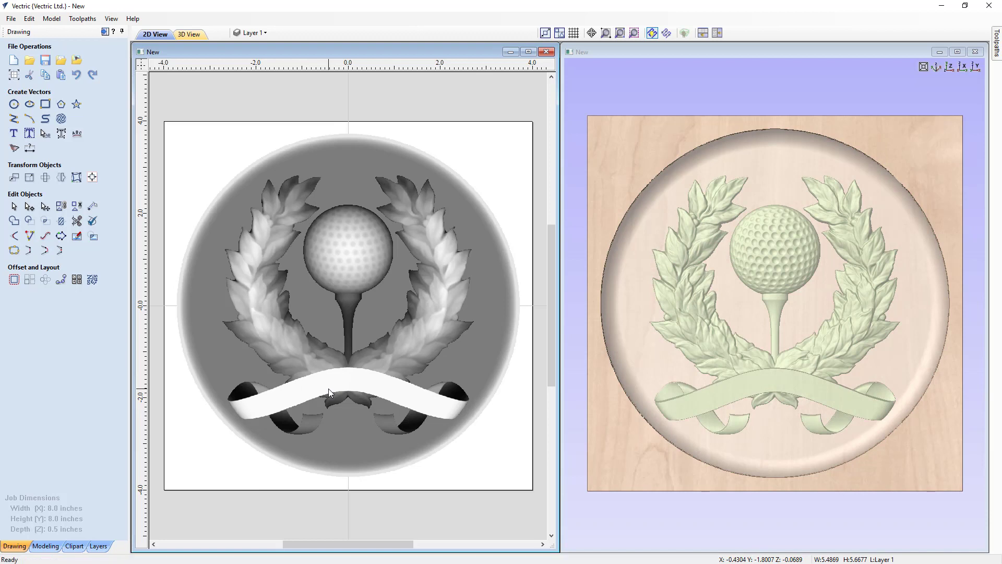
key(Up)
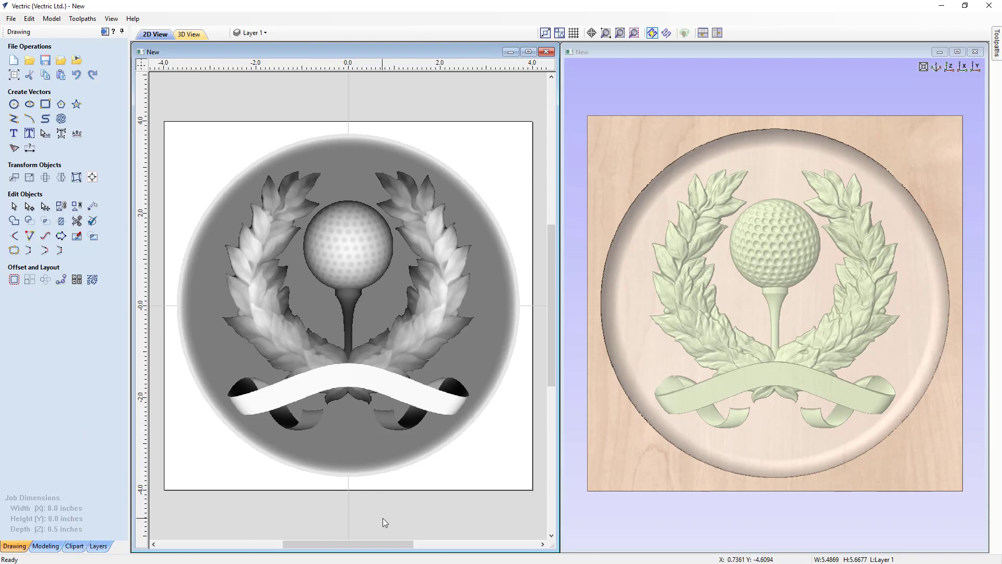
click(724, 529)
click(722, 526)
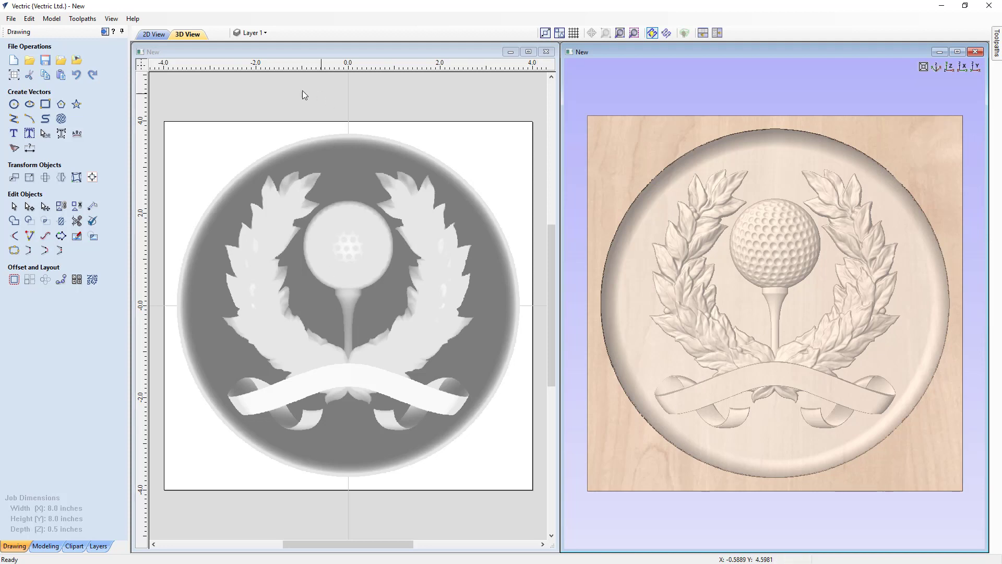
Set the shape height of the Flat_Round_Circle component to 0.3 inches.
click(340, 168)
click(340, 167)
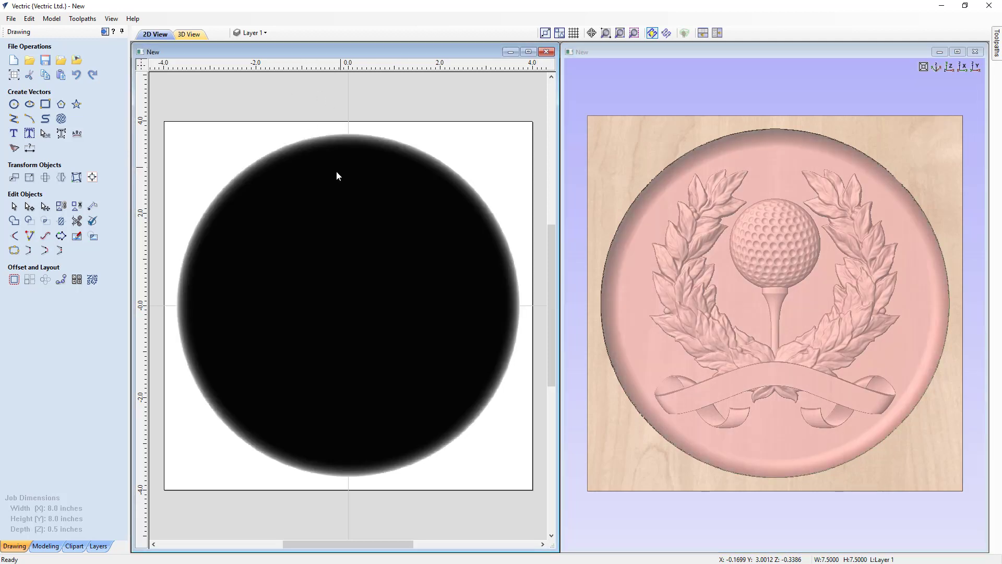
click(54, 552)
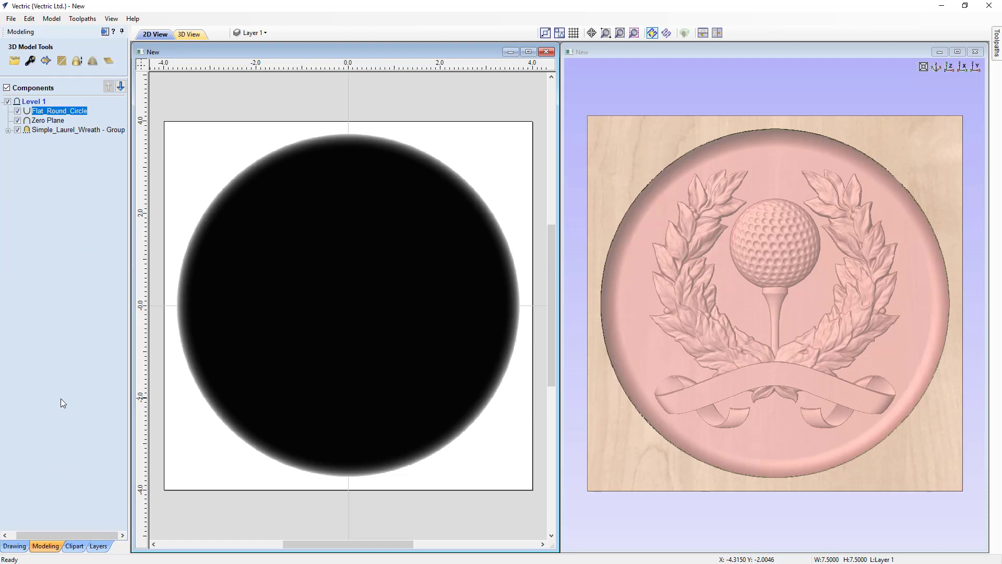
click(31, 65)
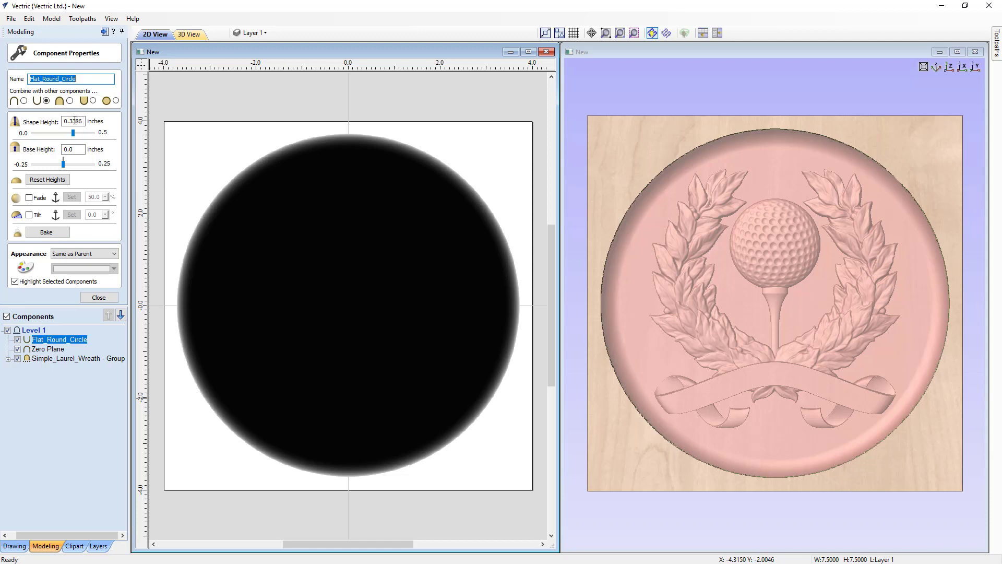
drag(75, 121, 85, 122)
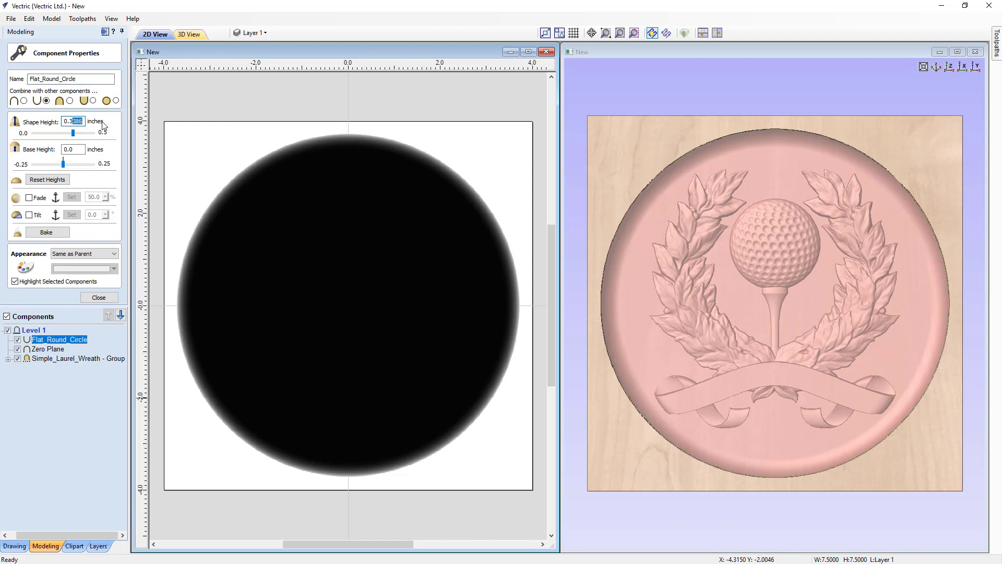
key(BackSpace)
key(Return)
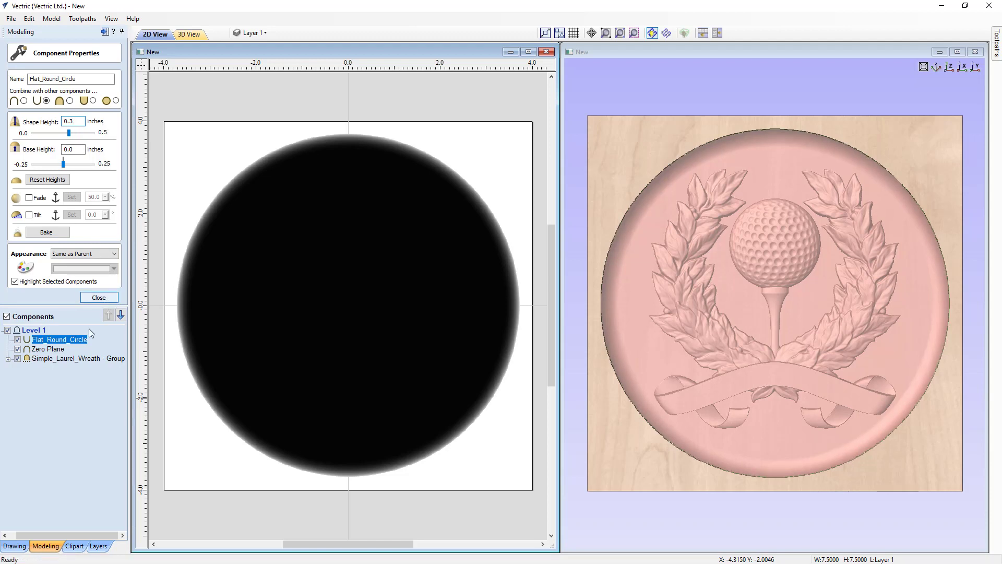
click(98, 297)
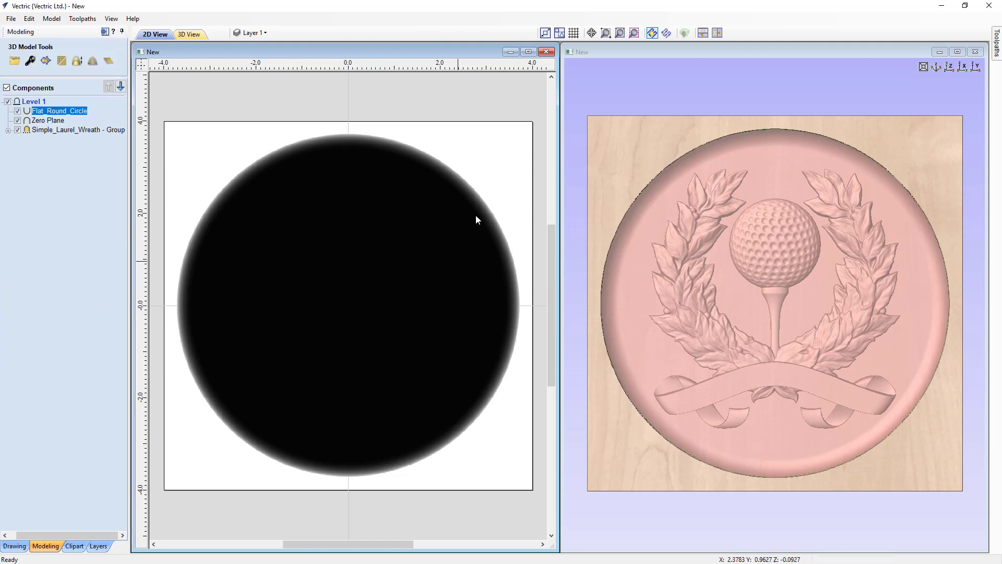
Set the shape height of the grouped wreath, golf ball and ribbon component to 0.28 inches and inspect it in 3D.
click(477, 166)
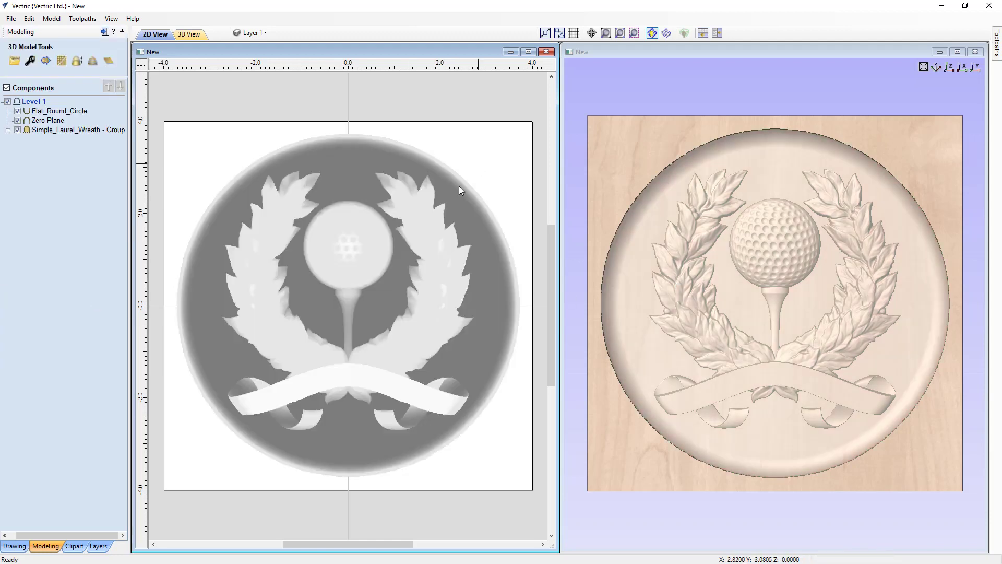
click(360, 271)
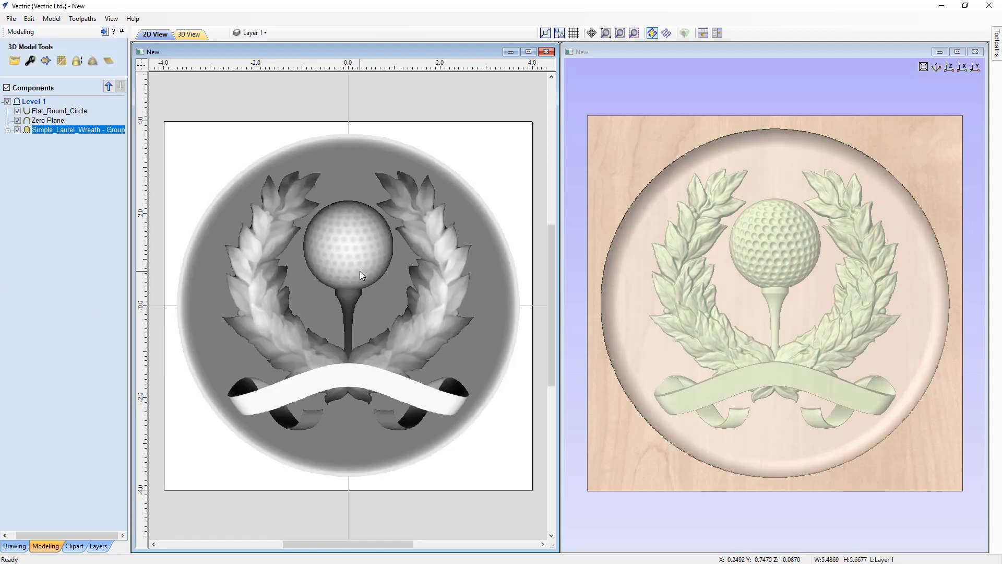
click(32, 63)
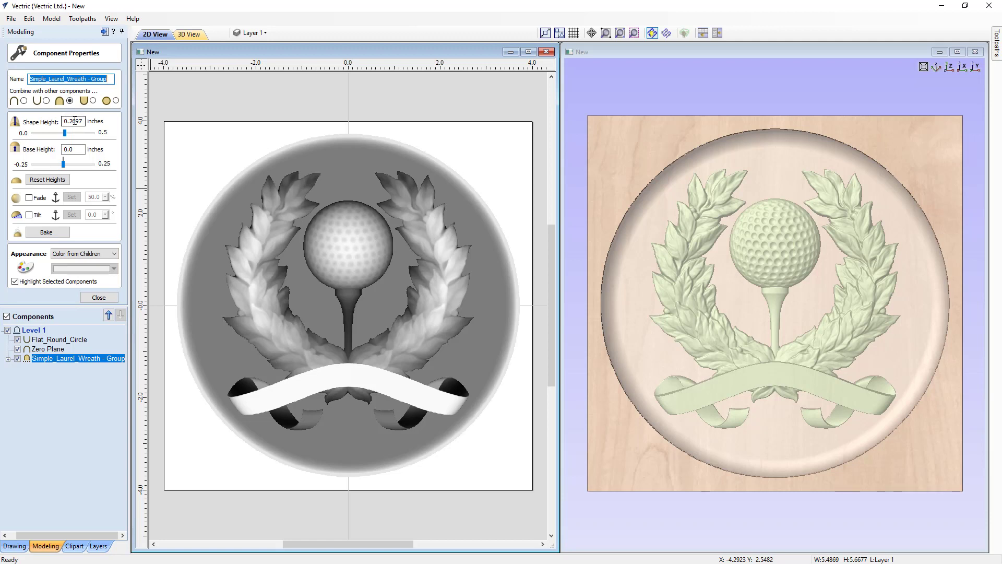
drag(70, 121, 86, 125)
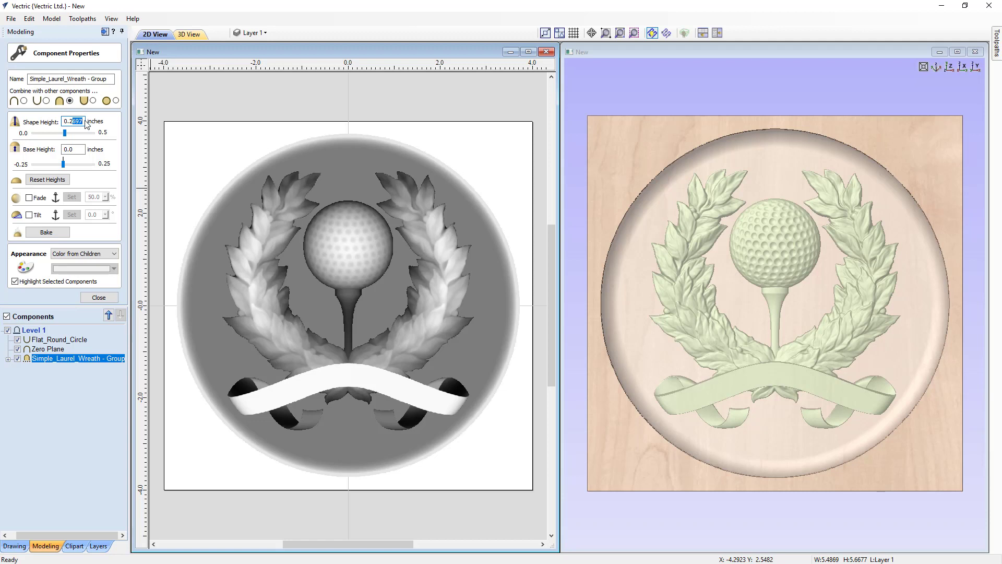
text(8)
key(Return)
click(98, 298)
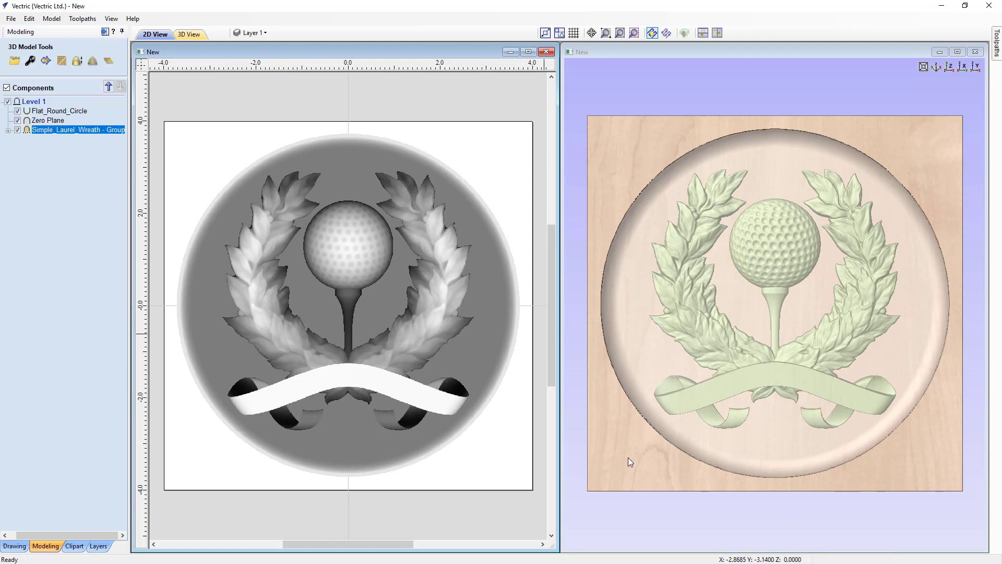
drag(641, 475, 675, 399)
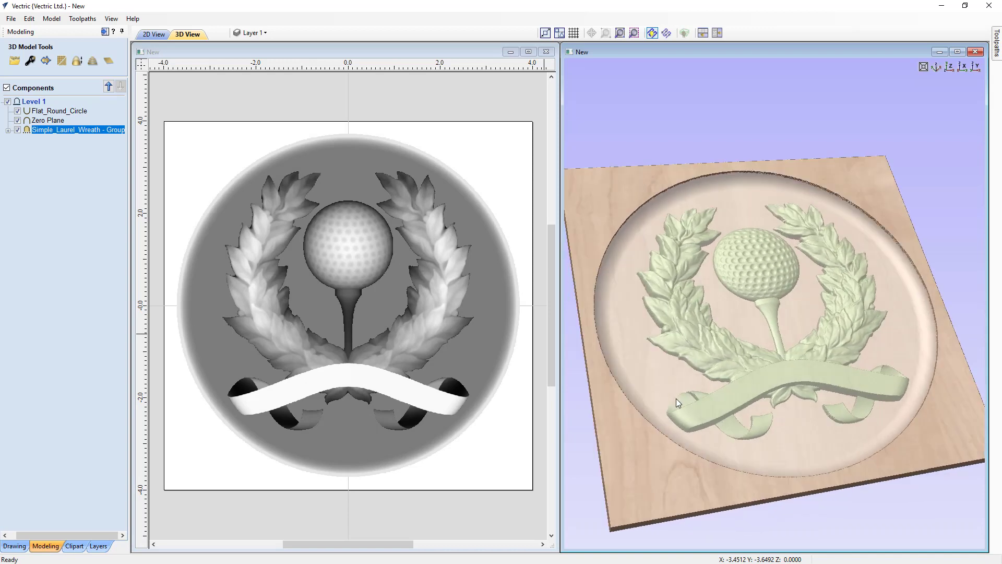
Check the combined model's height and Z range with Scale Model Height, leaving the scale unchanged, and view the model from above.
drag(907, 415, 926, 469)
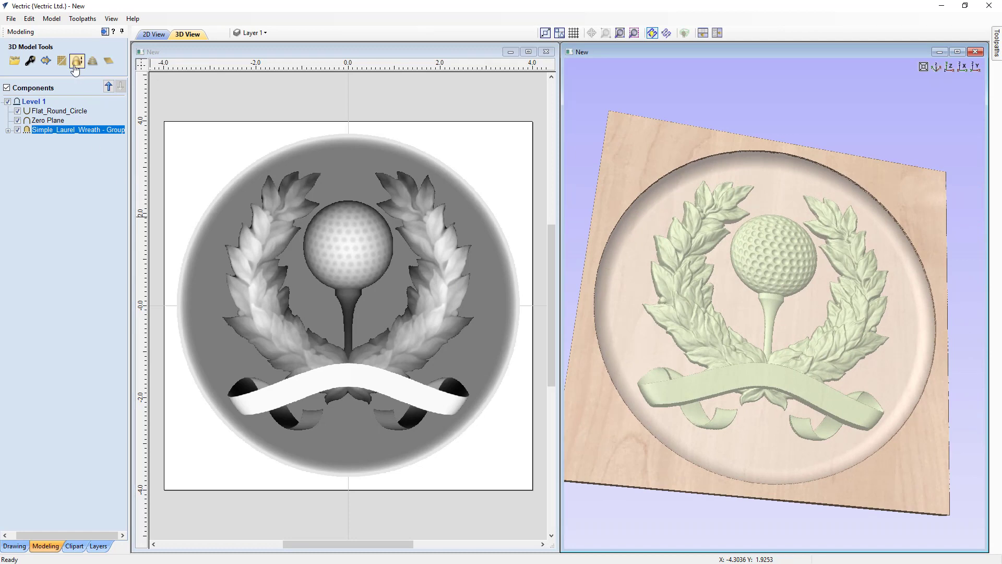
ctrl+click(52, 120)
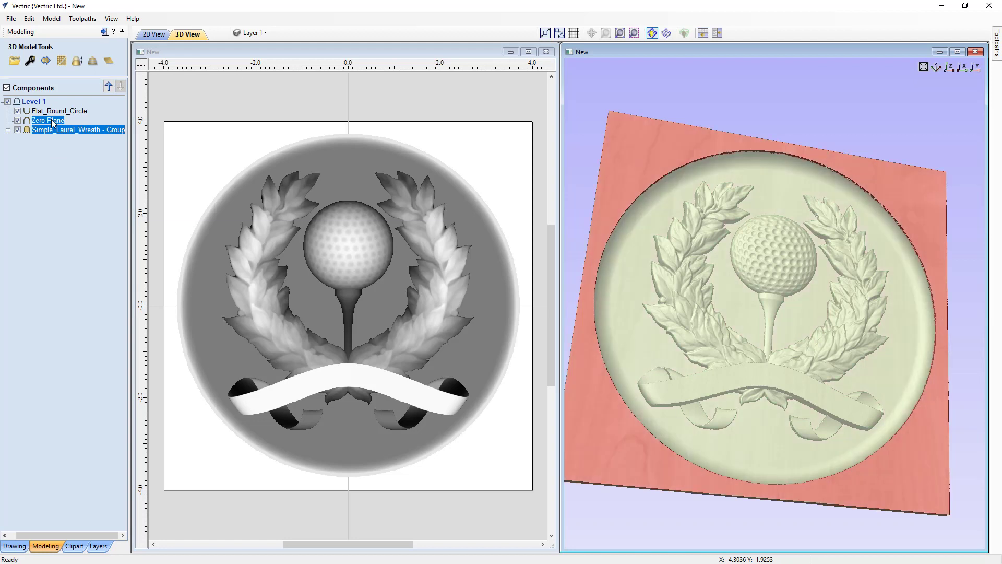
click(77, 61)
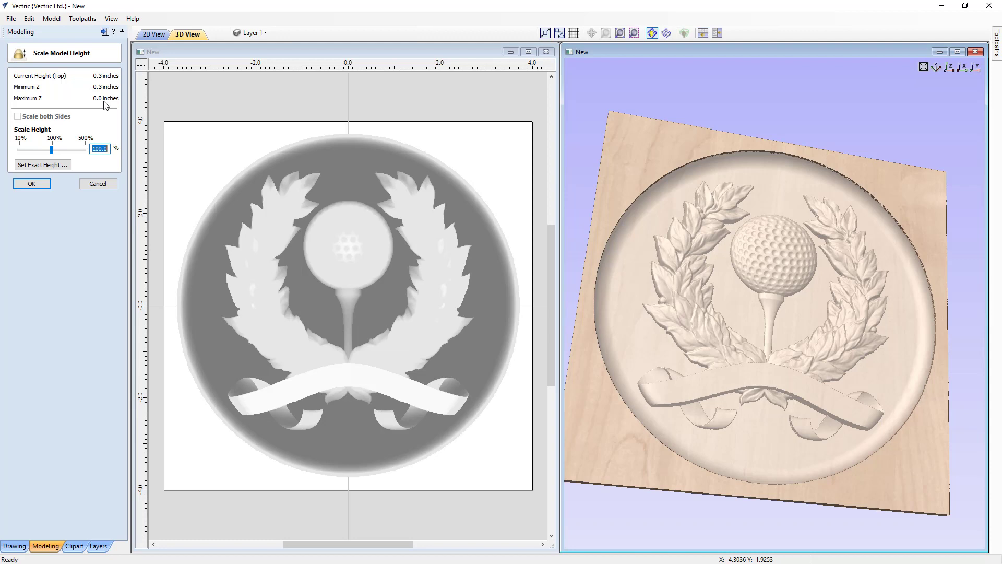
click(97, 184)
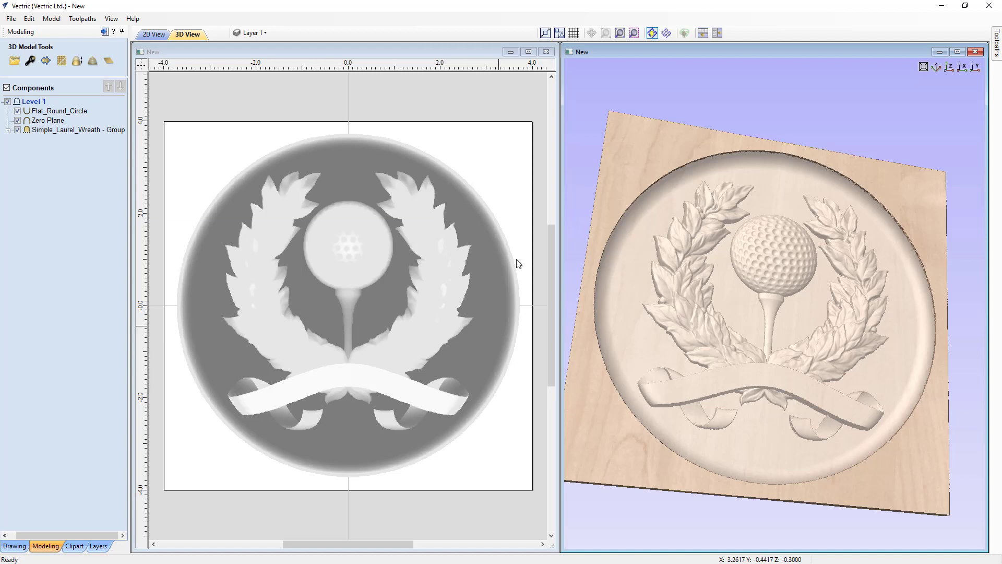
click(951, 67)
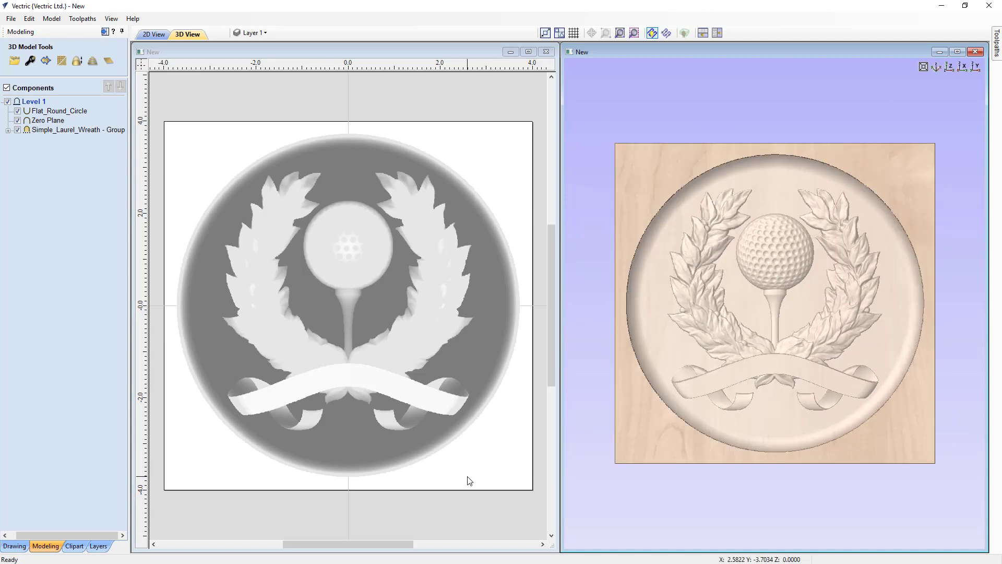
Maximise the 2D view and draw a straight line about 2.31 inches long at about 17.8° from the ribbon's lower-left end to the vertical centreline.
click(493, 399)
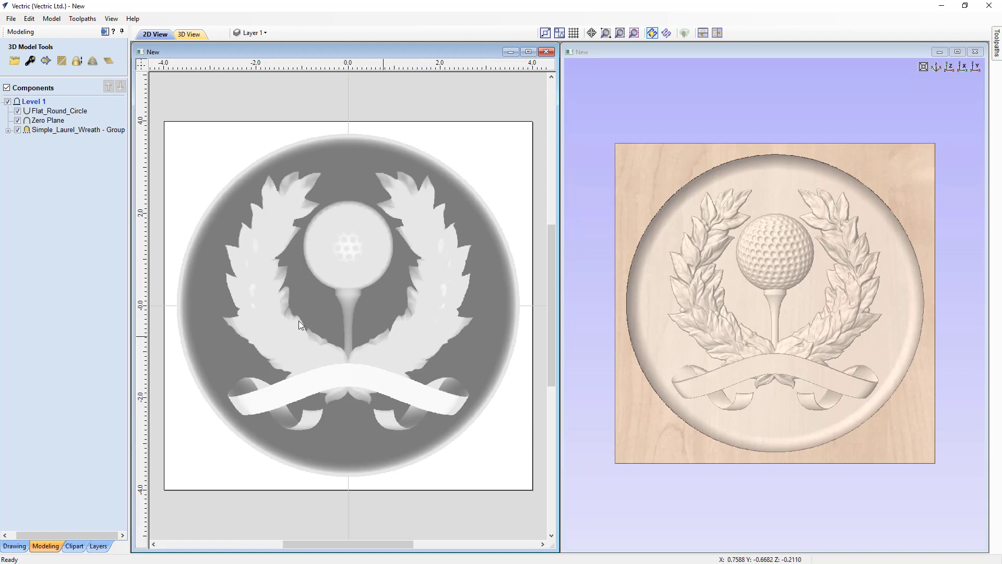
click(15, 546)
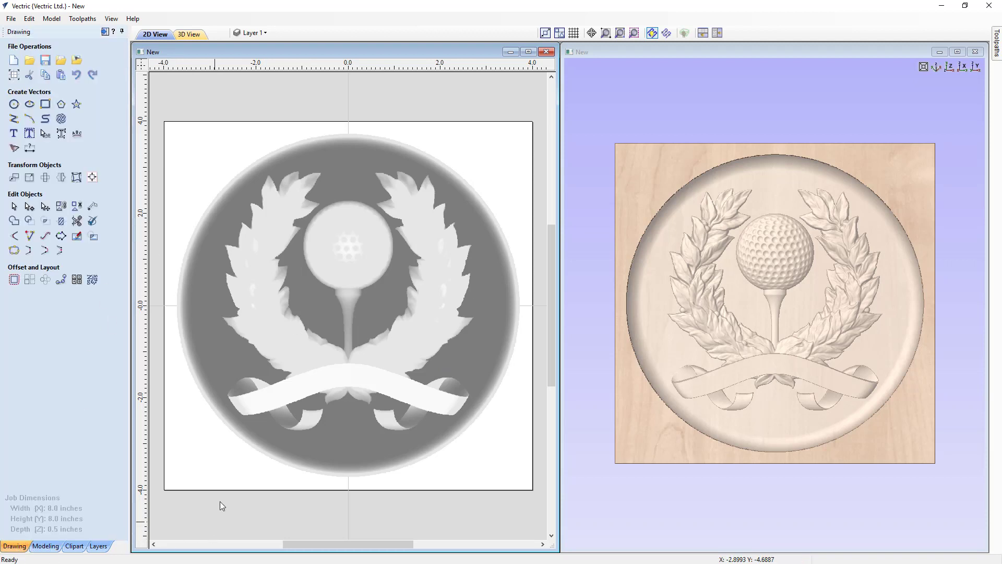
click(528, 52)
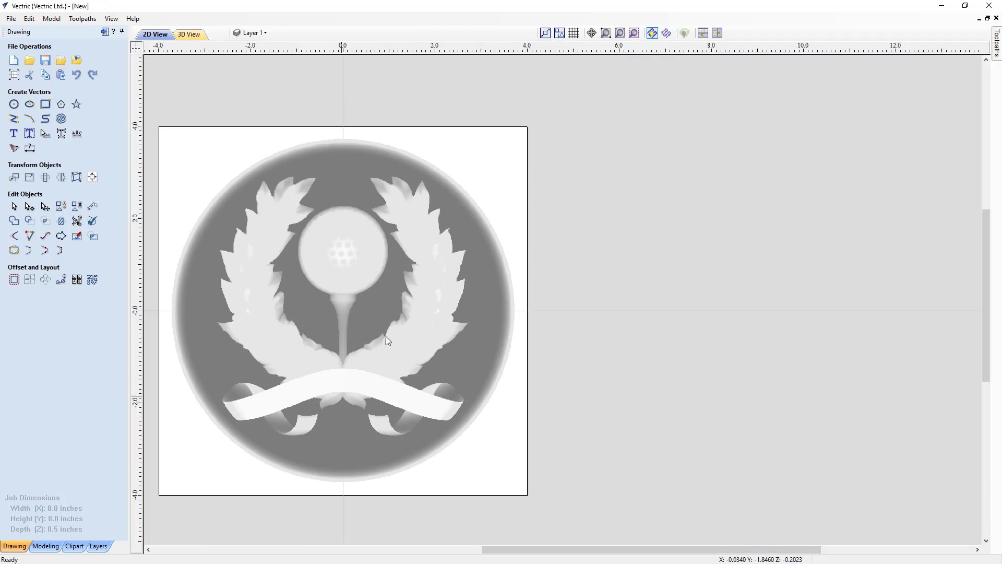
scroll(386, 320, up, 1)
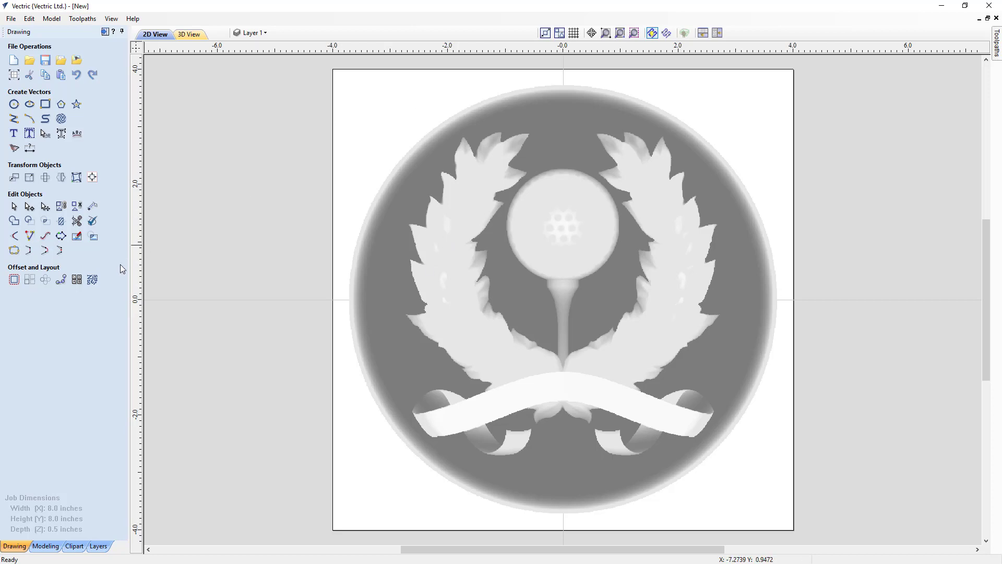
click(13, 118)
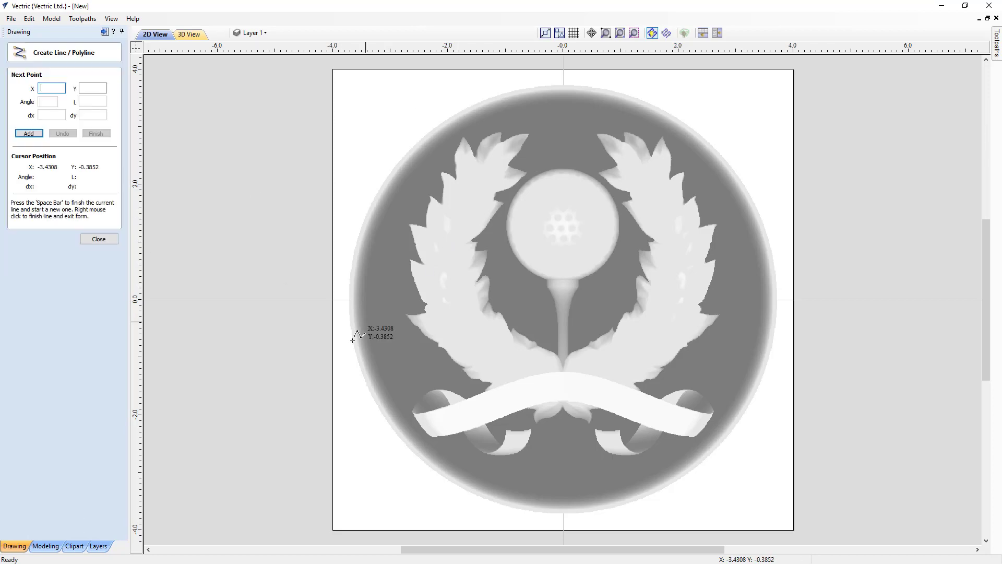
click(436, 433)
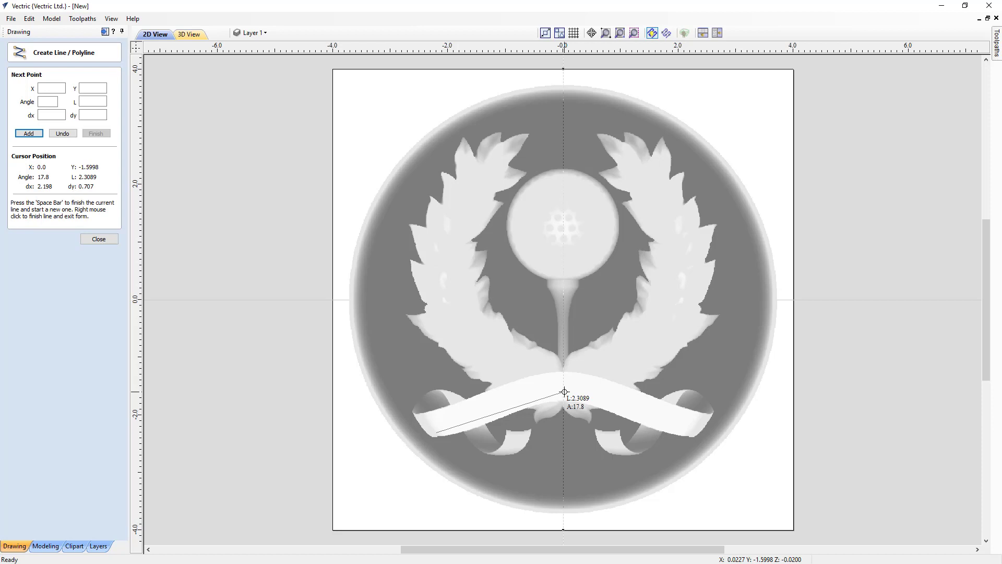
right_click(564, 391)
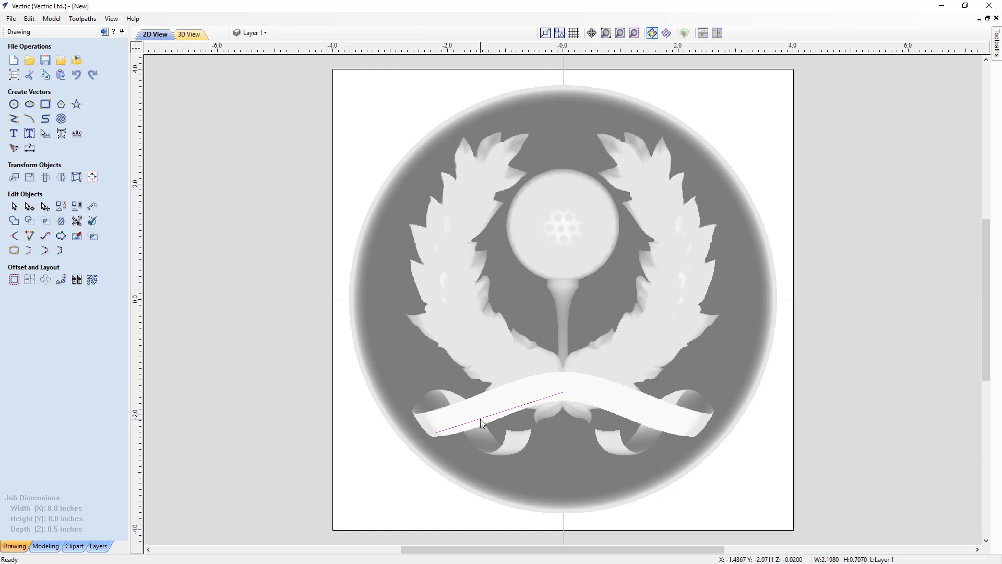
Try flipping the ribbon line across the material centre and mirror-copying it horizontally, undoing or deleting each result.
key(ctrl+shift+h)
key(Delete)
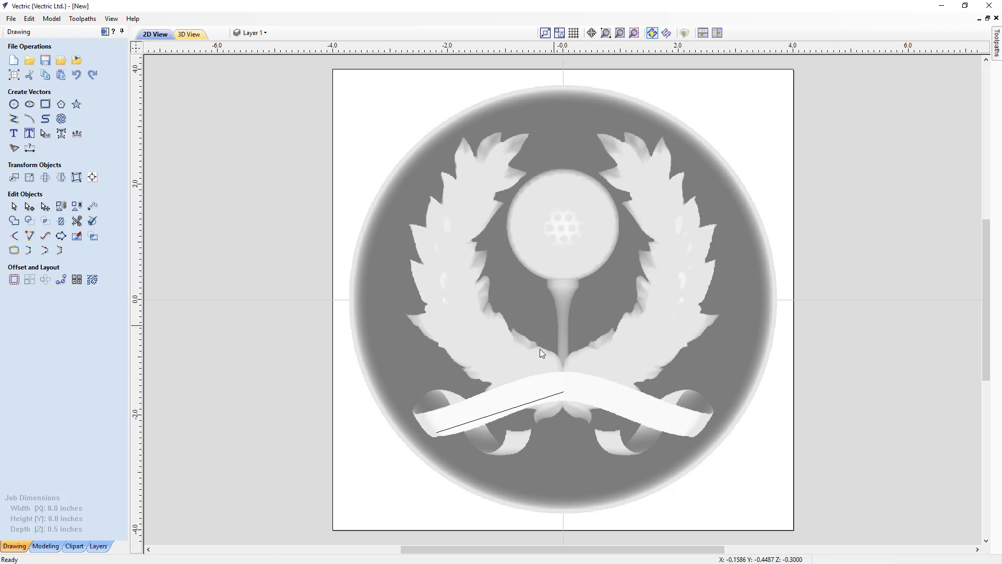
click(481, 420)
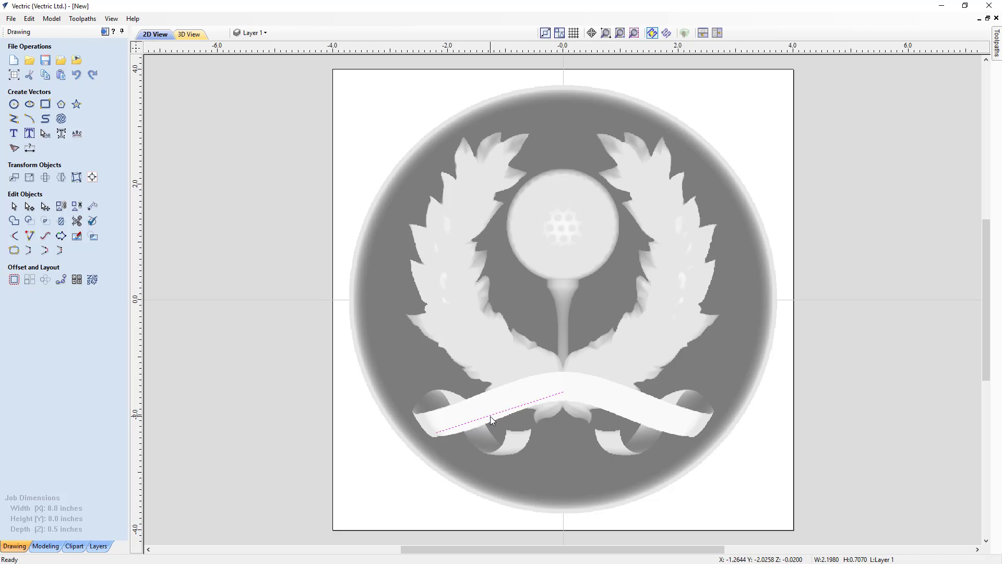
key(shift+h)
key(shift+h)
key(shift+v)
click(304, 414)
key(ctrl+z)
key(ctrl+shift+h)
key(Delete)
Try mirror-copying the ribbon line vertically and horizontally about the material centre, and delete each copy.
click(507, 410)
key(ctrl+shift+v)
click(376, 128)
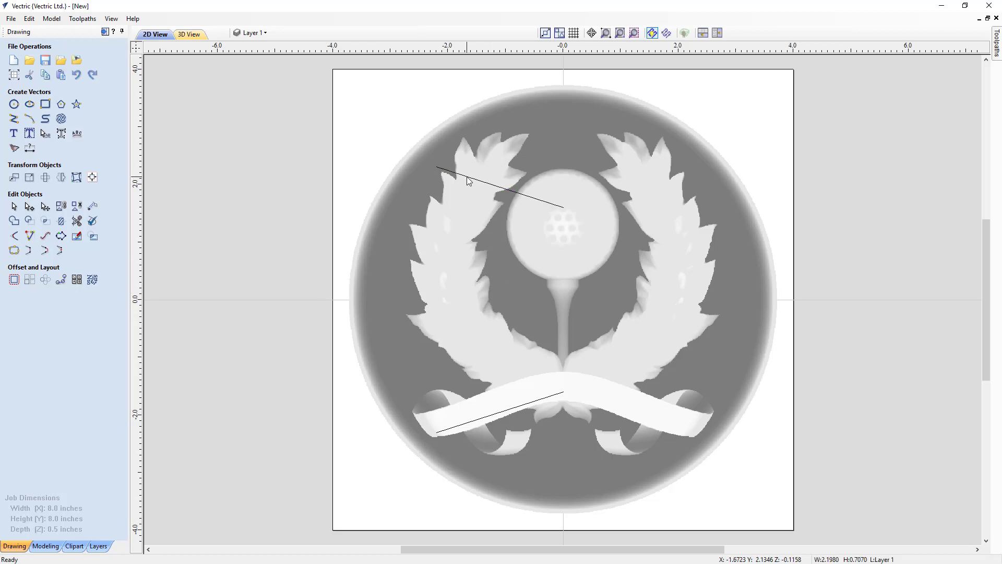
click(468, 177)
key(Delete)
click(505, 410)
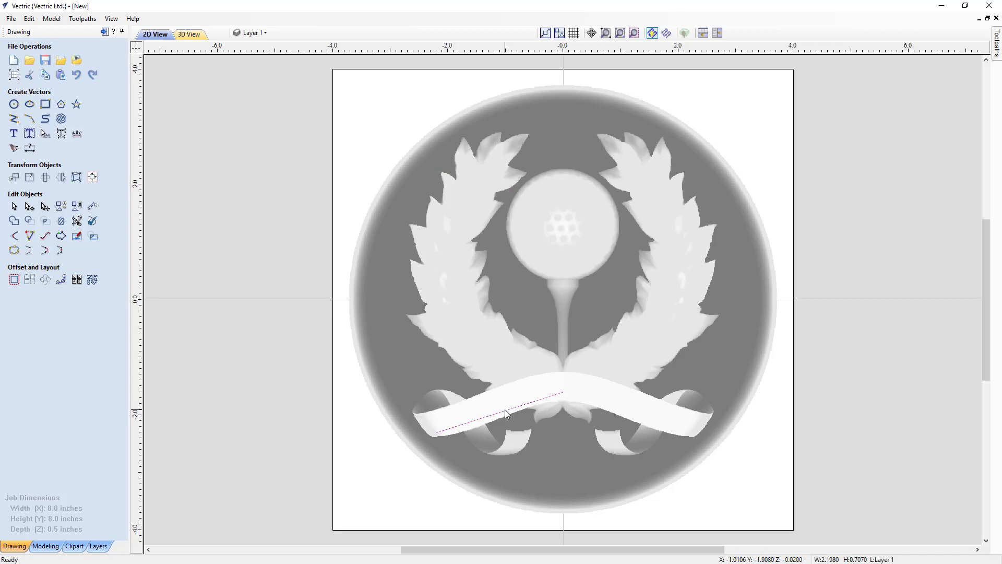
key(ctrl+shift+h)
key(Delete)
Convert the ribbon line to a Bezier span and bend it into a gentle S-curve matching the ribbon's shape.
click(500, 411)
scroll(471, 427, up, 3)
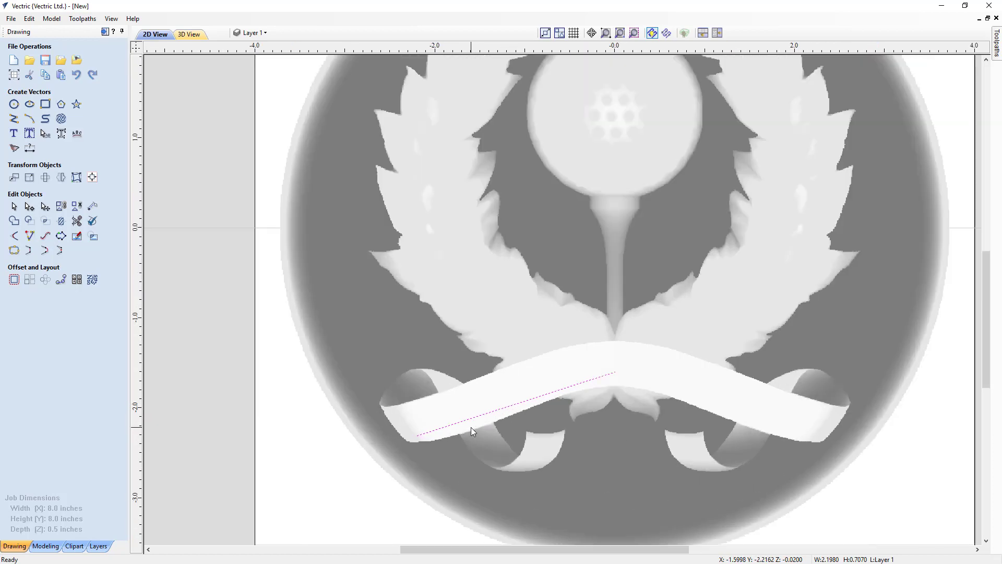
key(n)
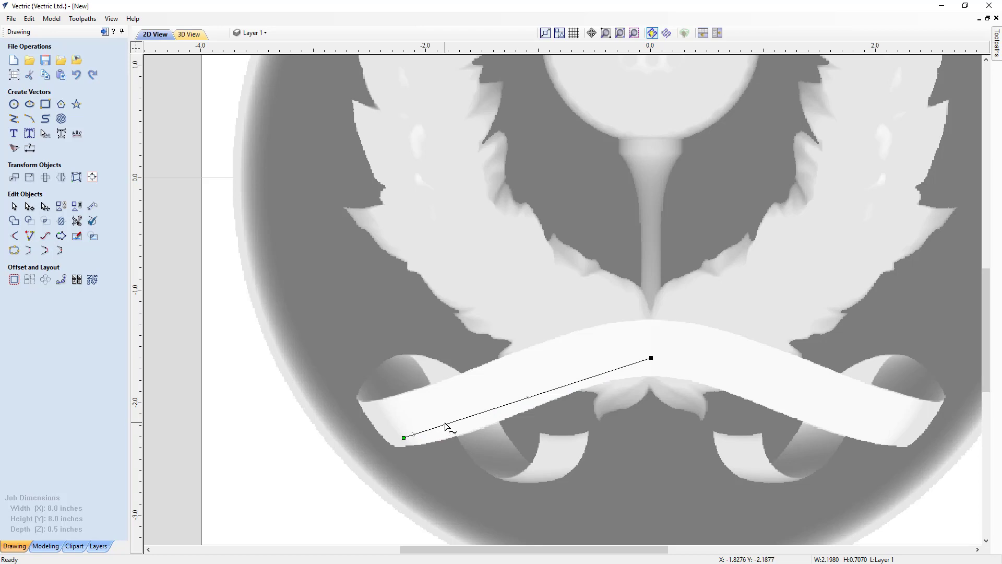
right_click(446, 426)
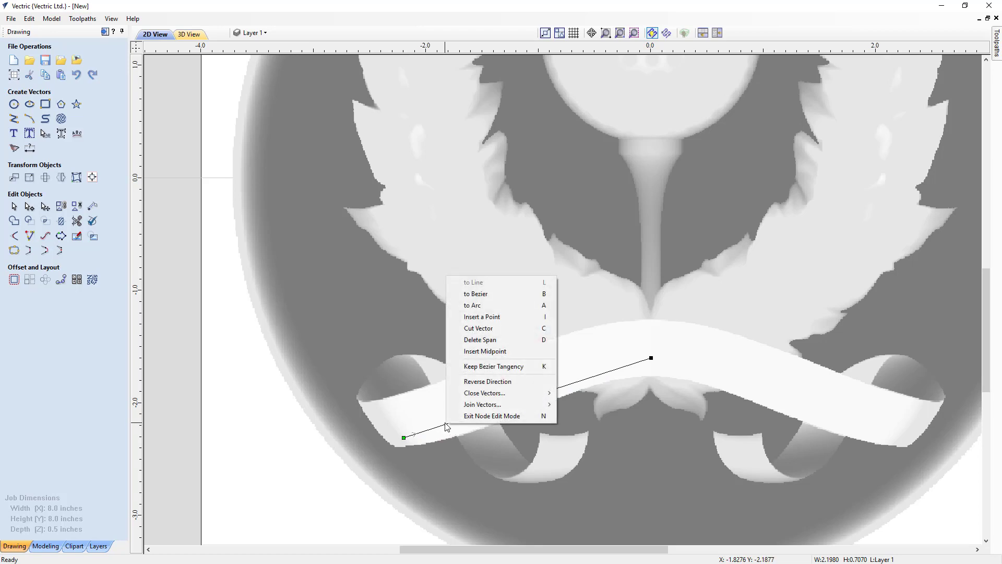
click(492, 298)
drag(478, 414, 481, 430)
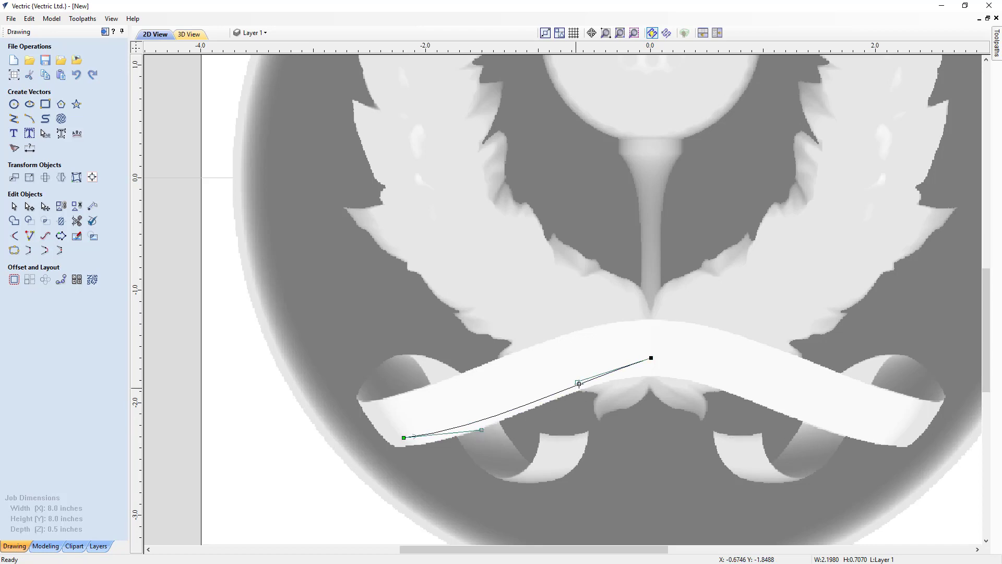
drag(578, 383, 582, 357)
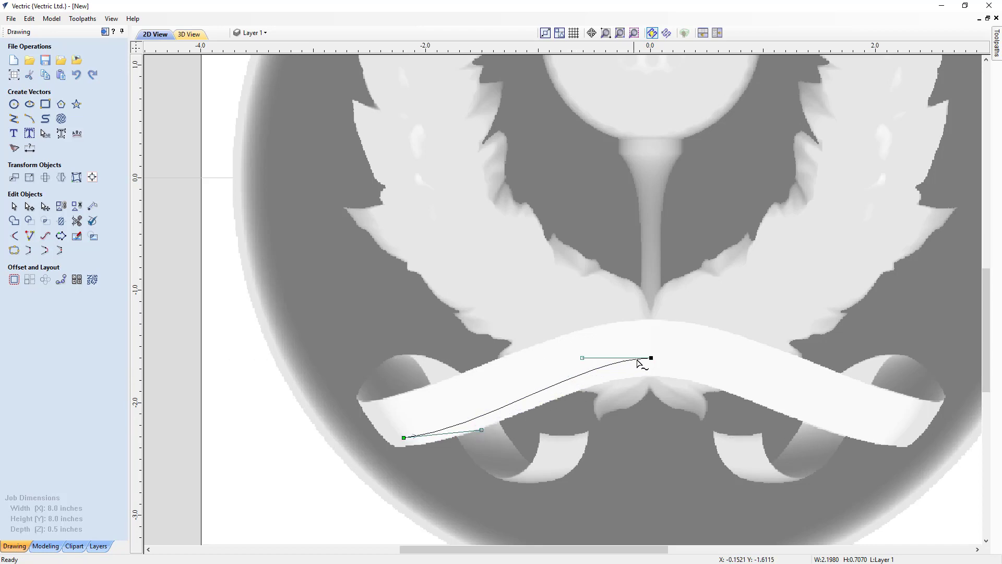
Adjust the curve's end points and Bezier handles to follow the ribbon's lower edge, ending just short of the centreline, and finish node editing.
drag(651, 359, 652, 369)
click(404, 439)
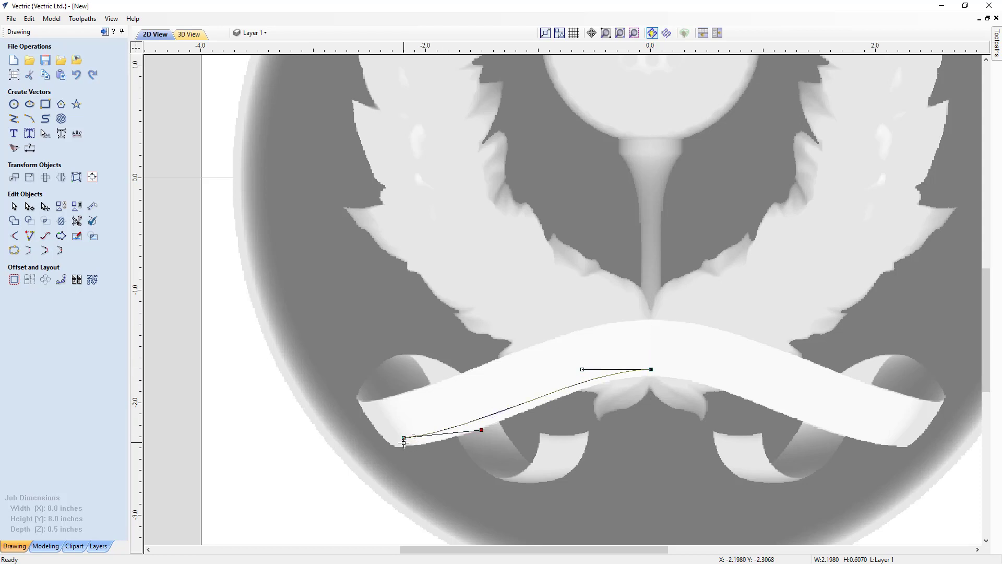
drag(404, 443, 405, 446)
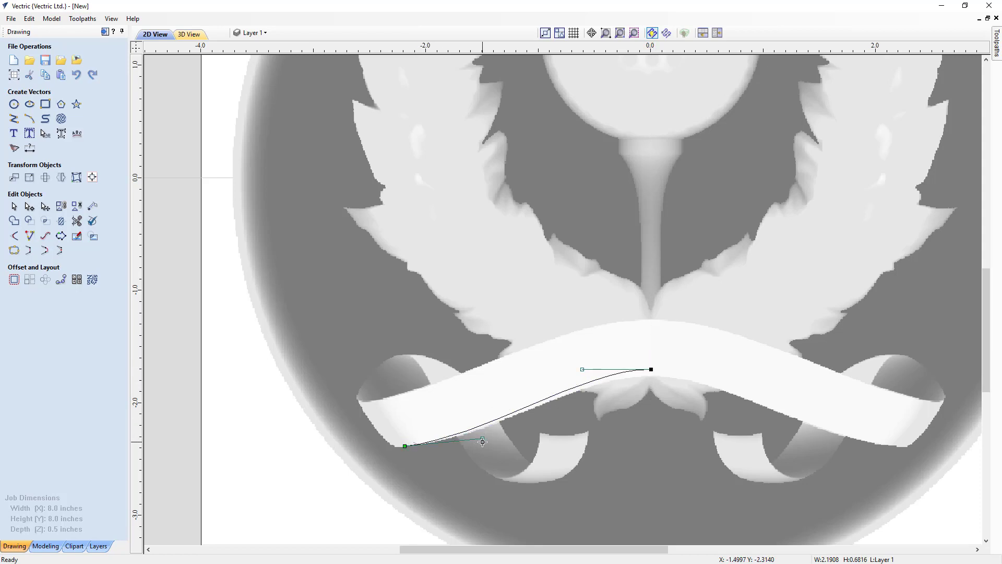
drag(482, 438, 495, 438)
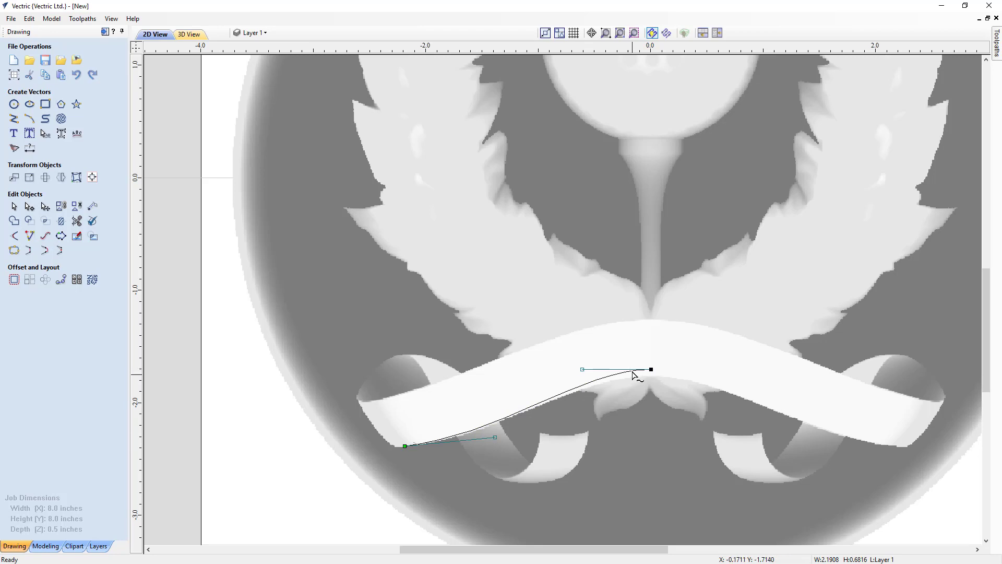
drag(652, 371, 650, 377)
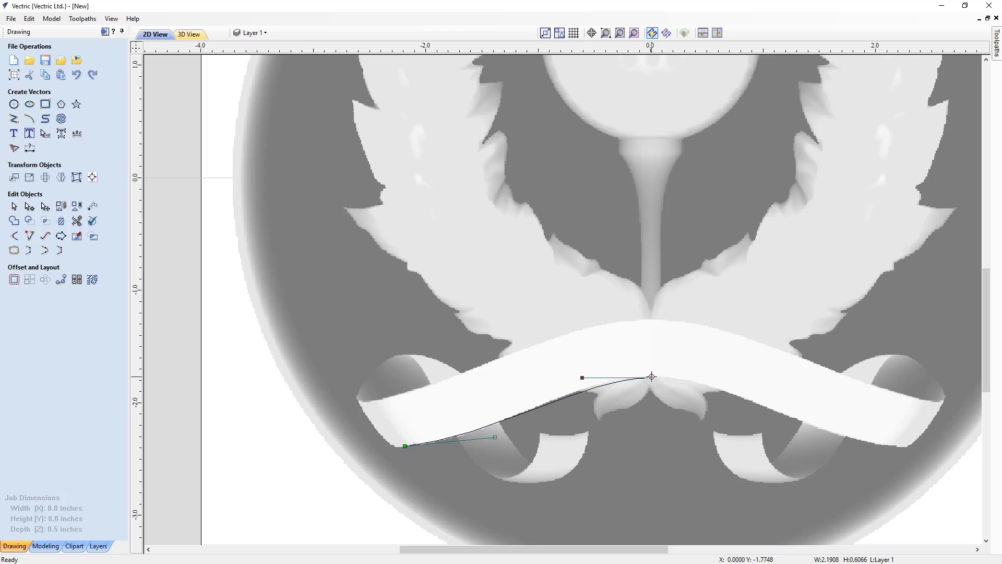
drag(582, 377, 573, 378)
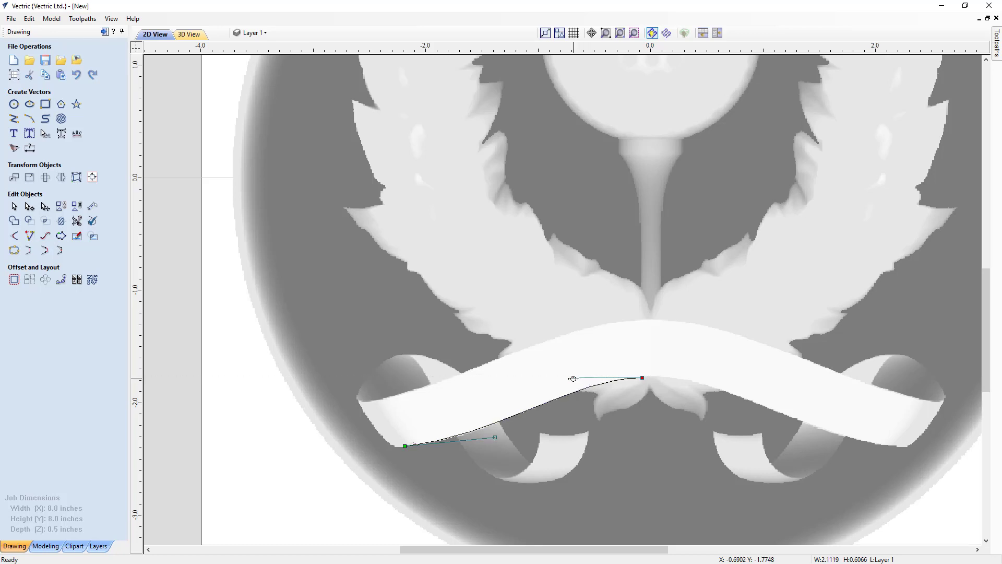
click(12, 209)
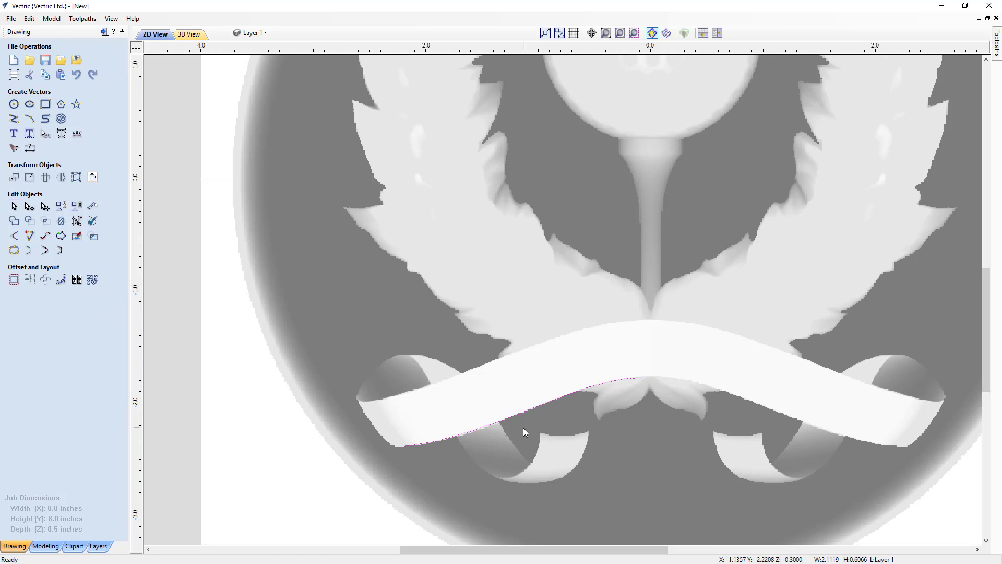
Mirror a copy of the curve horizontally across the material centre and join the two halves by moving their end points.
key(ctrl+shift+h)
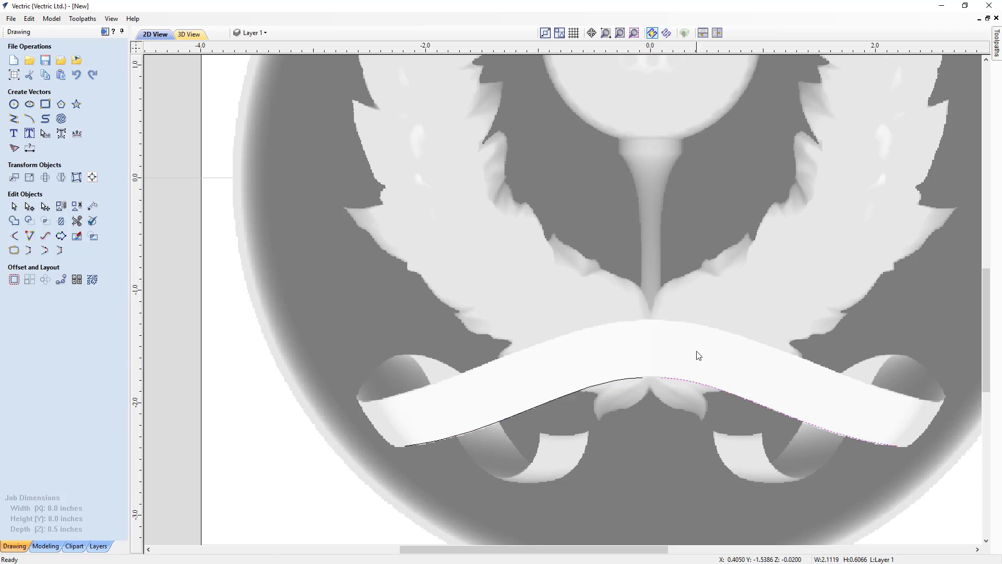
click(641, 377)
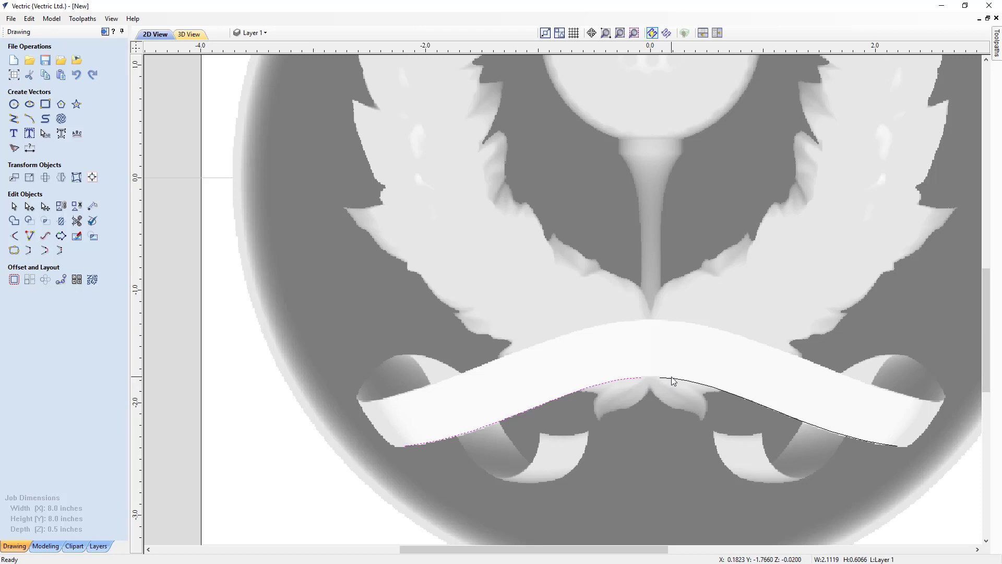
shift+click(673, 381)
right_click(673, 383)
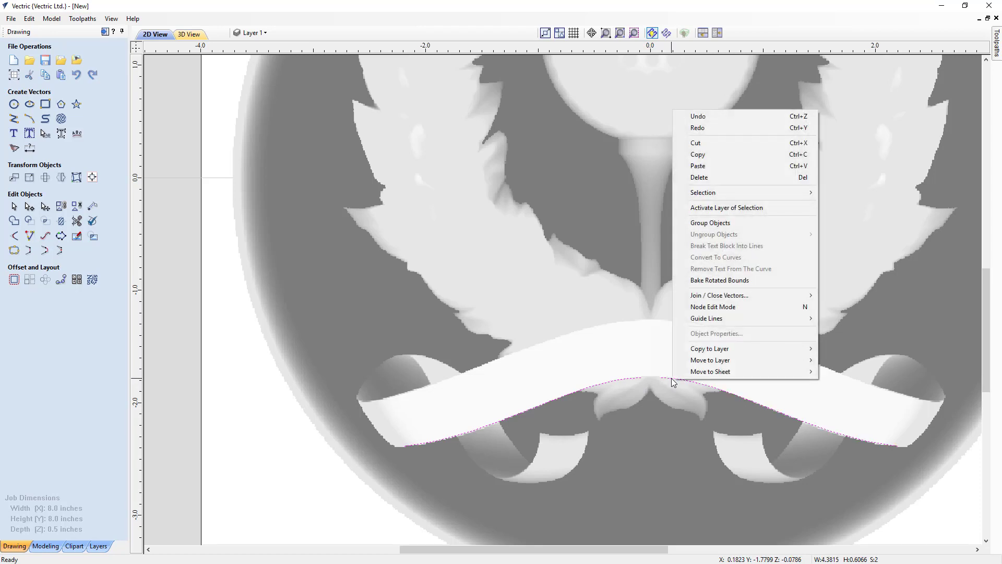
mouse_move(700, 300)
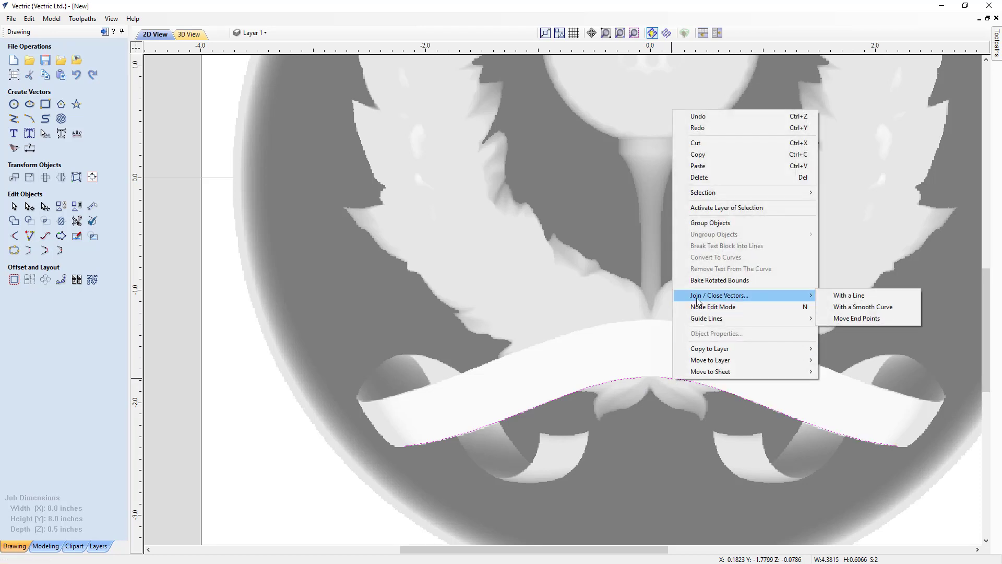
click(850, 319)
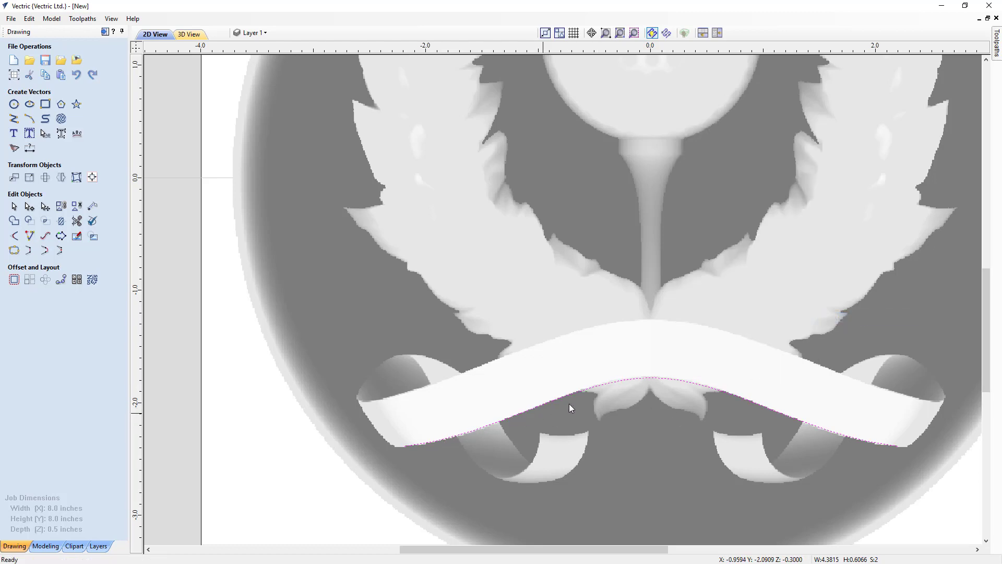
Nudge the joined curve up and back down so it sits just inside the ribbon's lower edge.
click(654, 378)
key(Up)
key(Up)
key(Up)
key(Up)
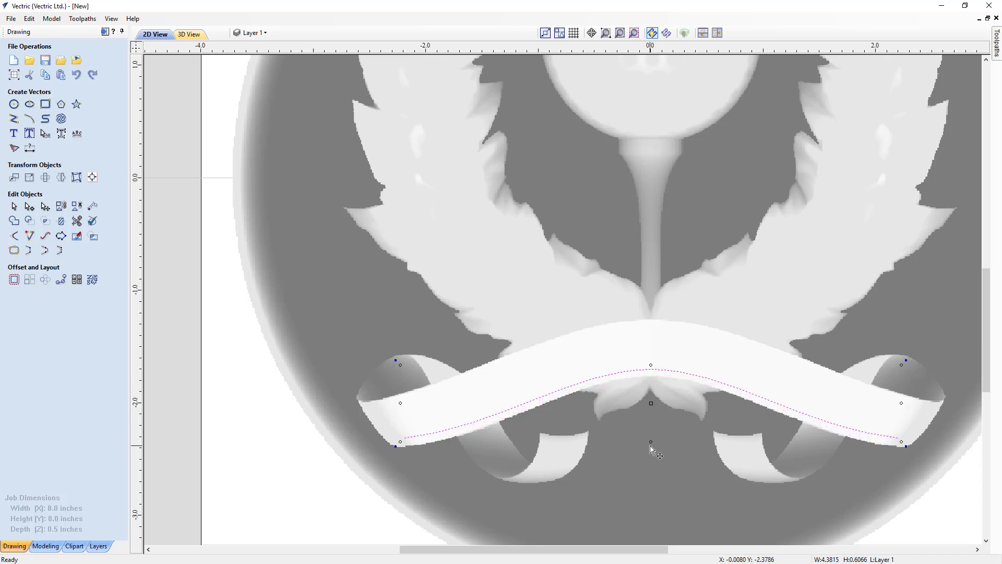
key(Down)
key(Down)
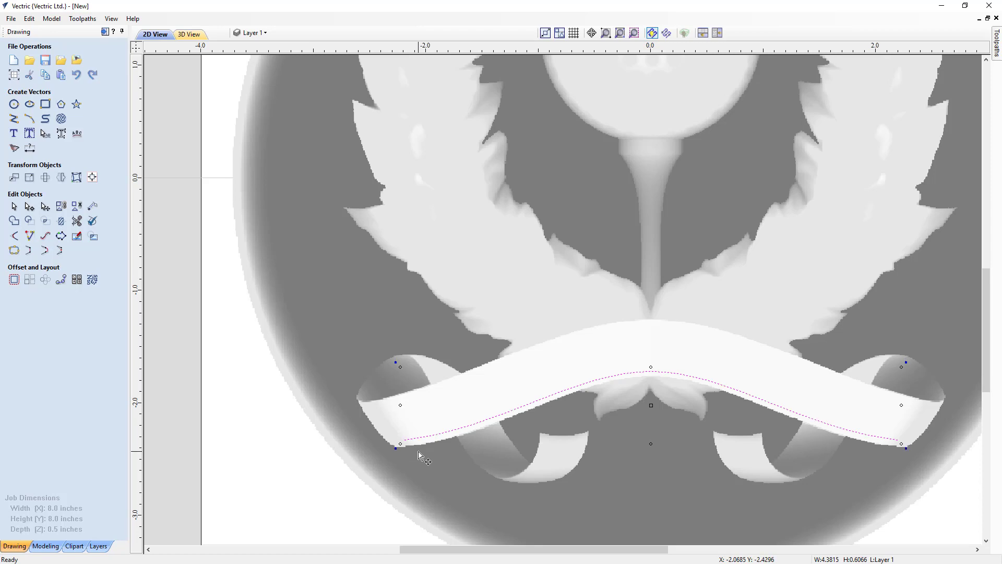
key(Down)
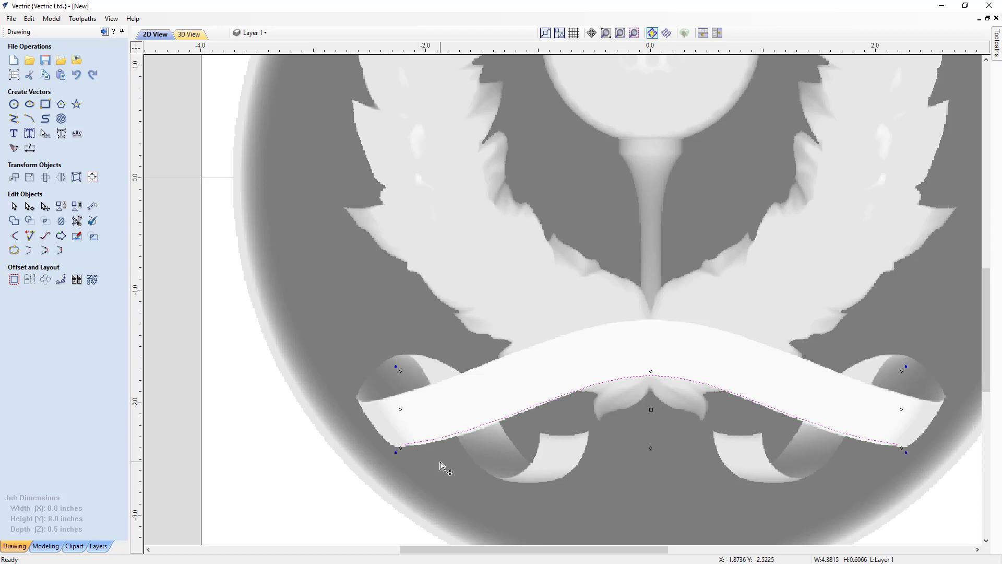
Nudge the ribbon curve up slightly and create the text "HOLE IN ONE" in bold Arial, 0.35 inches high, with centre alignment.
key(Up)
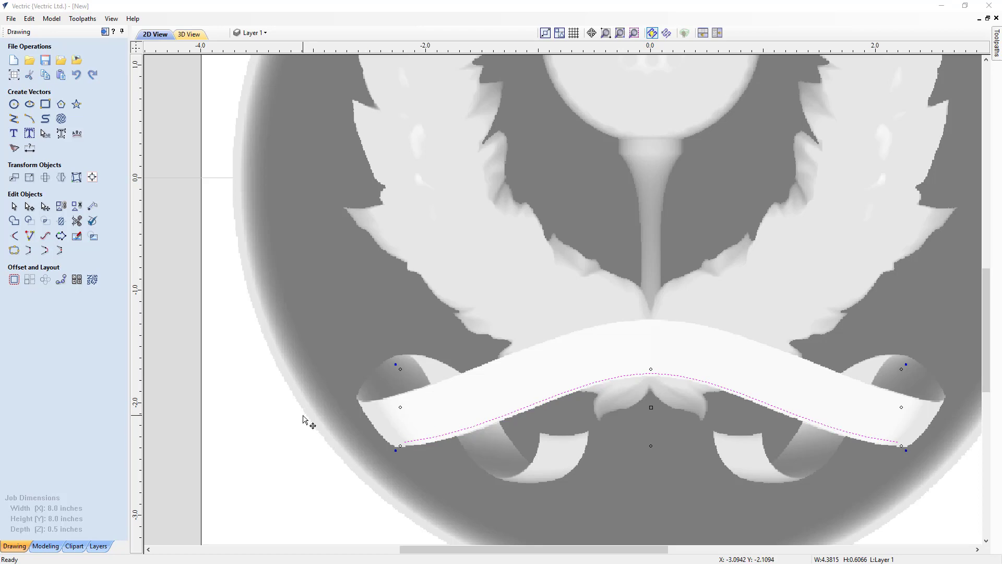
click(14, 133)
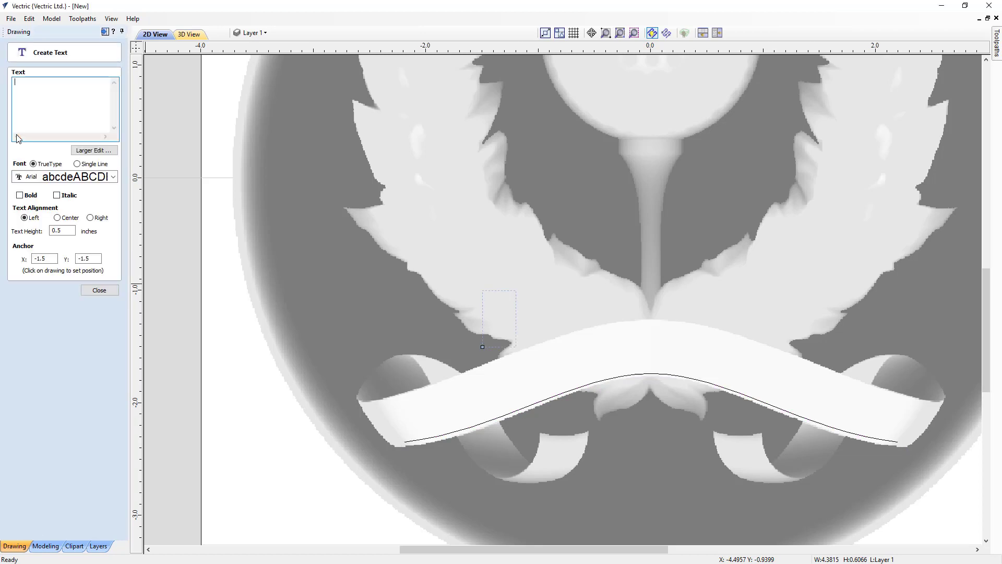
click(52, 129)
text(HOLE)
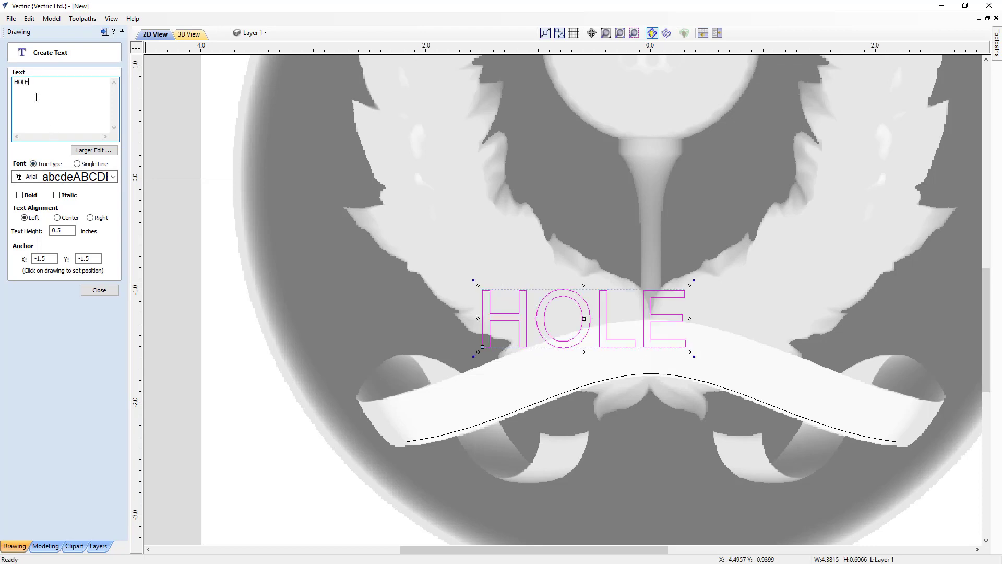
text( IN ONE)
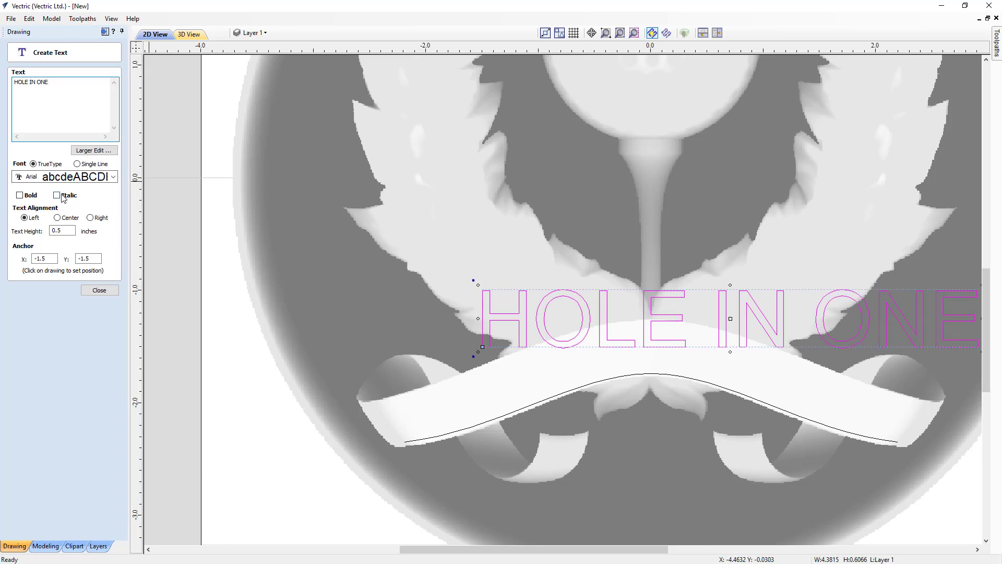
click(20, 195)
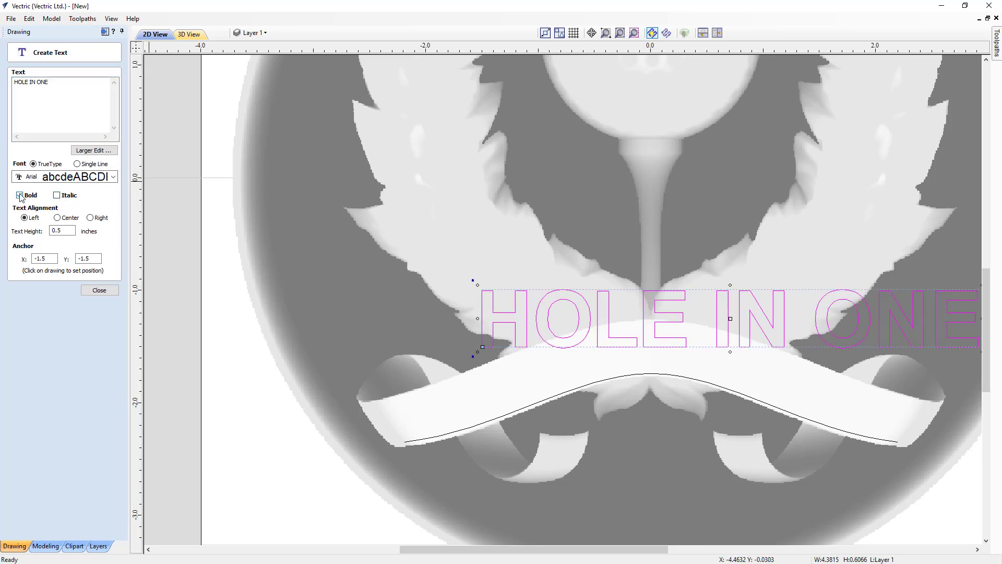
double_click(48, 230)
text(.35)
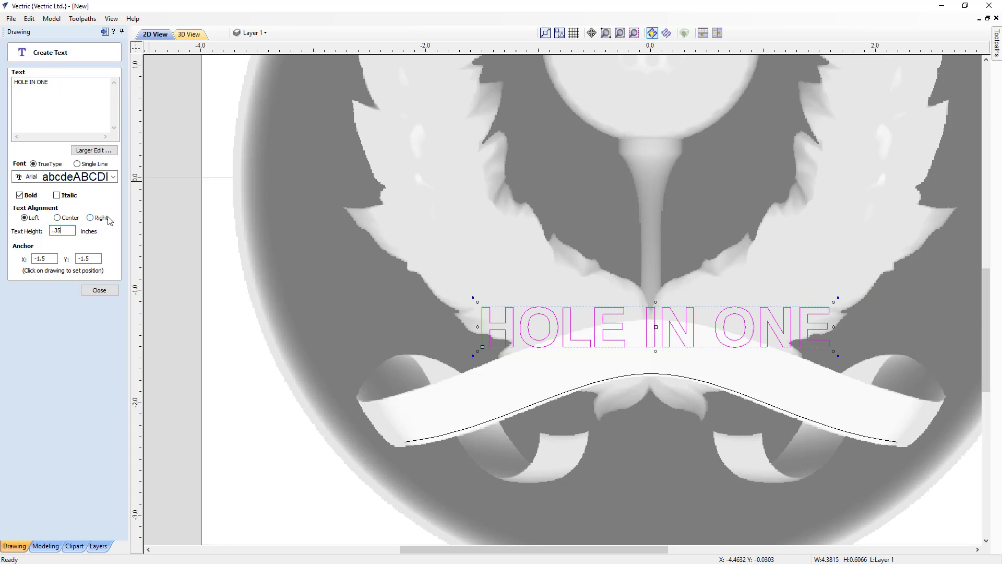
click(58, 219)
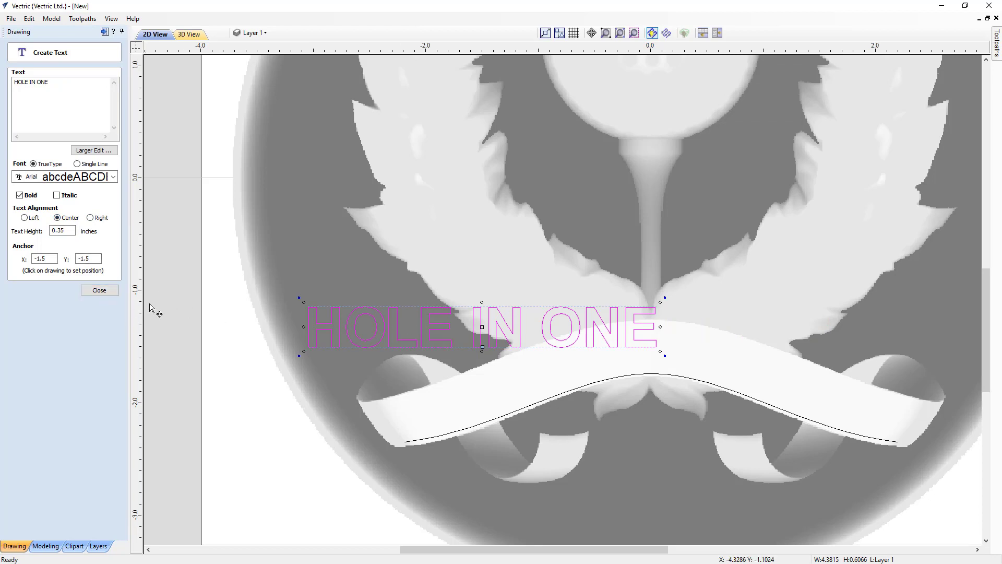
click(100, 291)
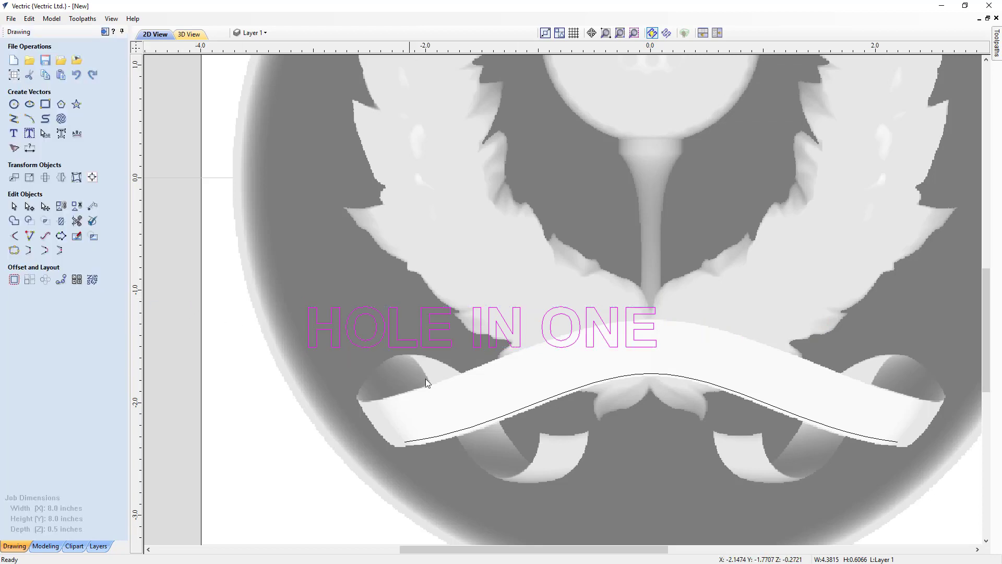
Wrap the text above the ribbon curve with a 0.05 inch offset, trying it on the other side and switching that back off.
click(80, 140)
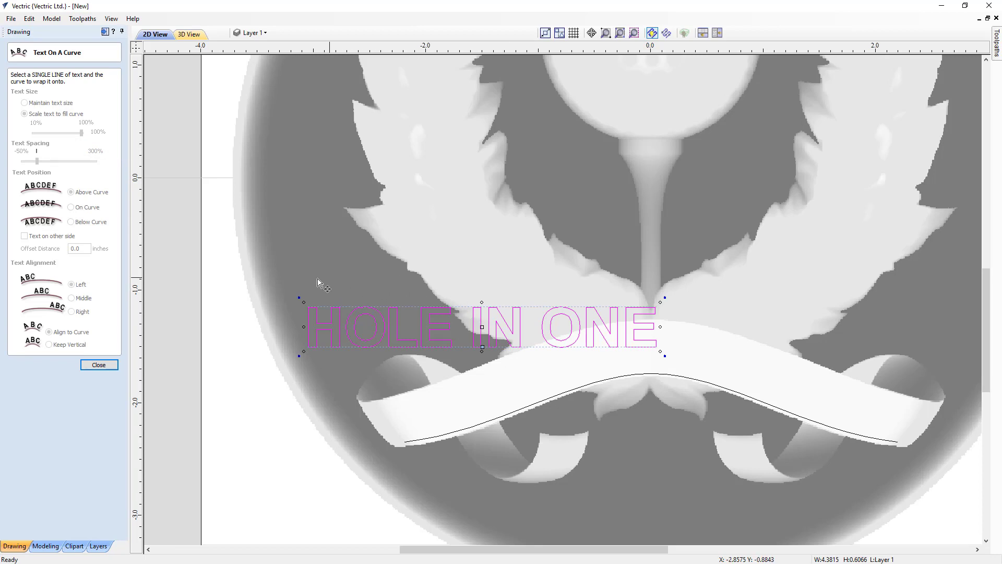
shift+click(511, 415)
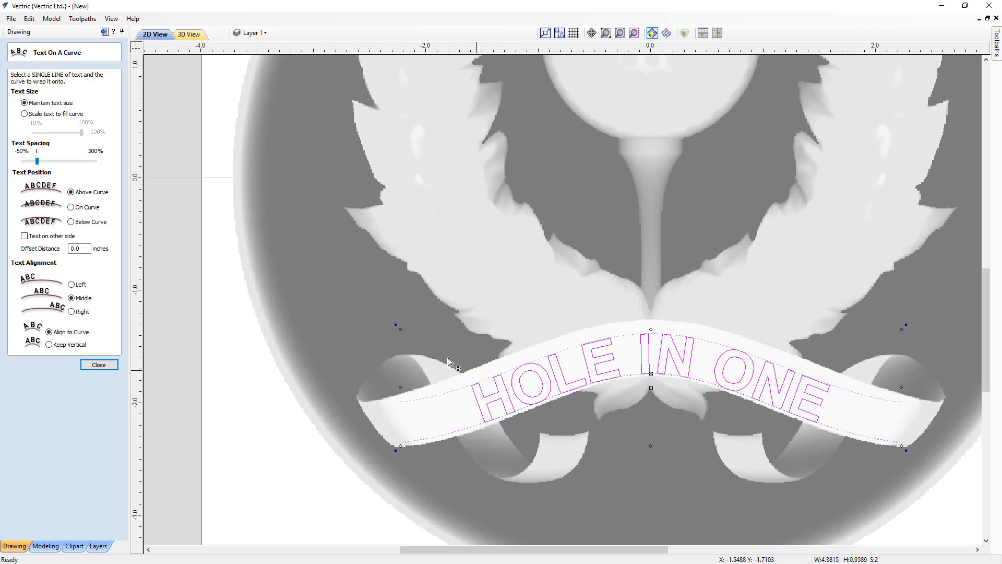
drag(83, 249, 75, 249)
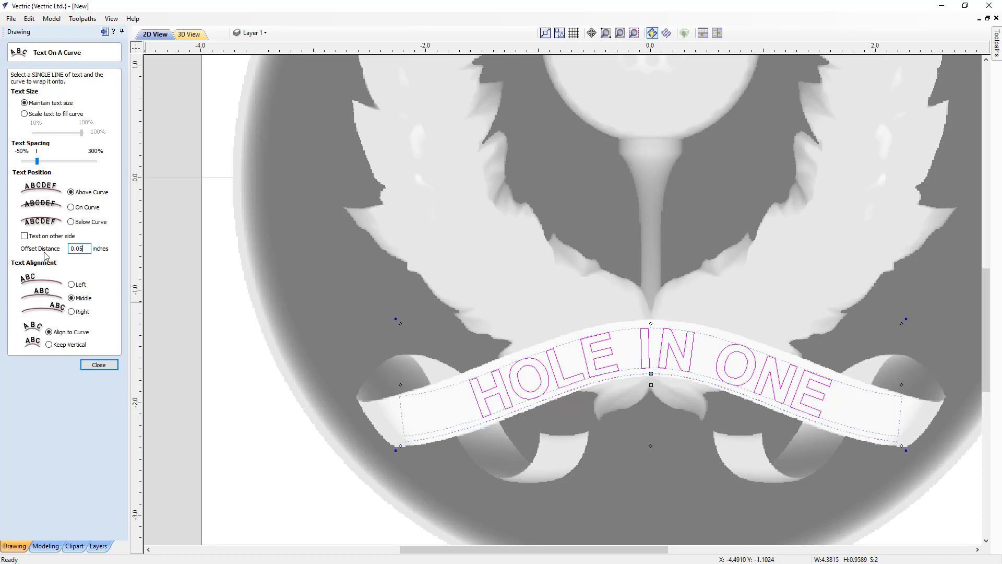
click(24, 236)
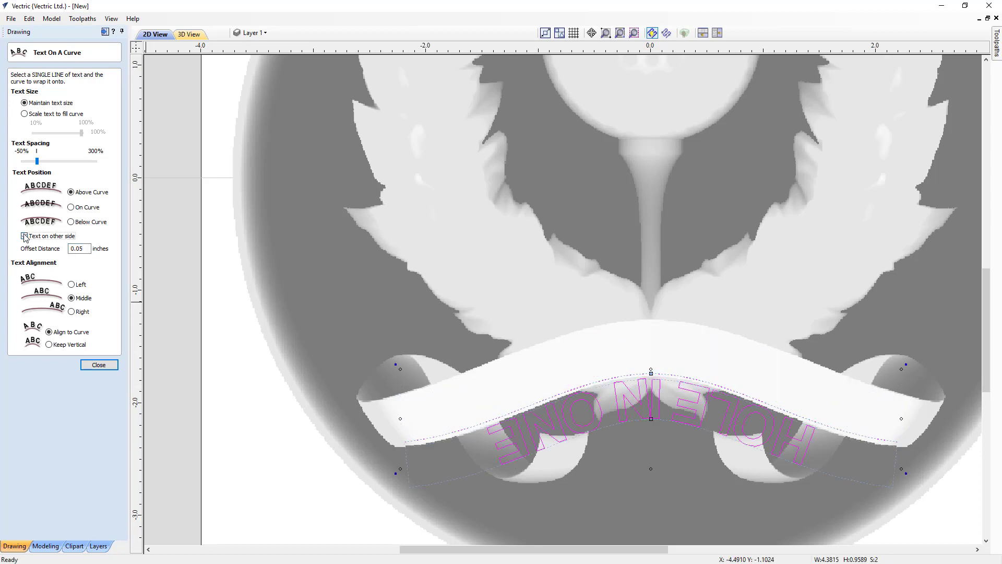
click(24, 236)
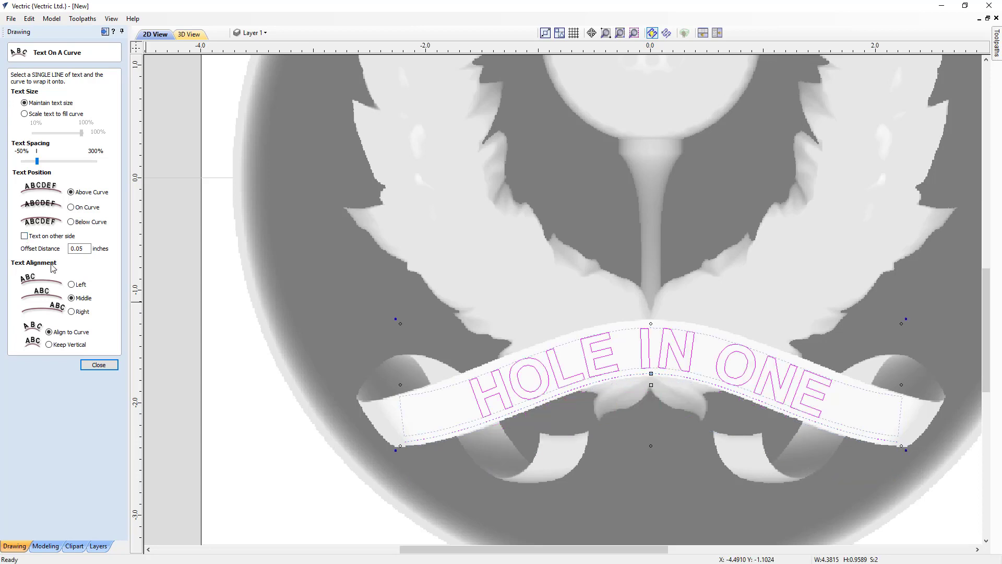
click(97, 365)
scroll(683, 387, down, 2)
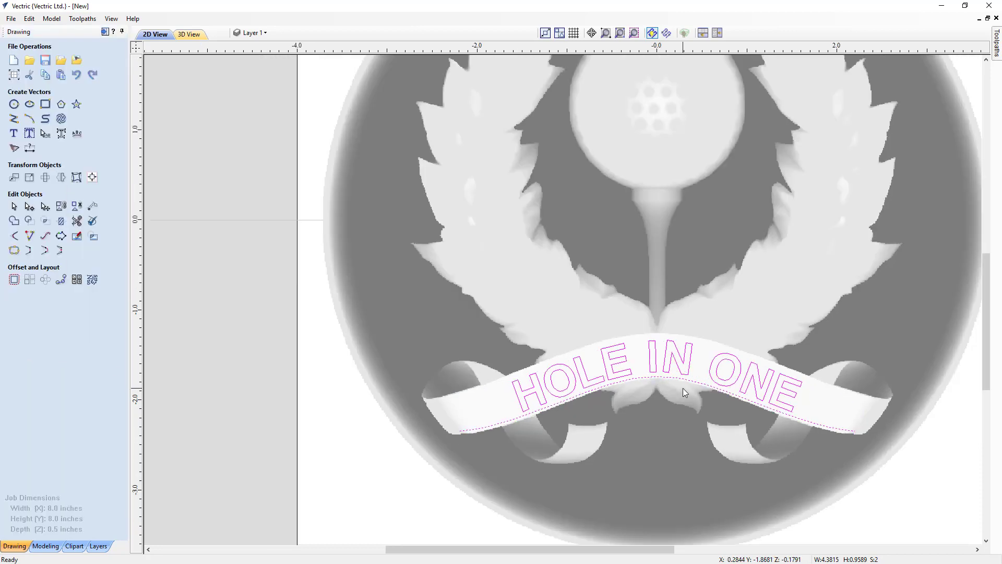
scroll(683, 387, down, 1)
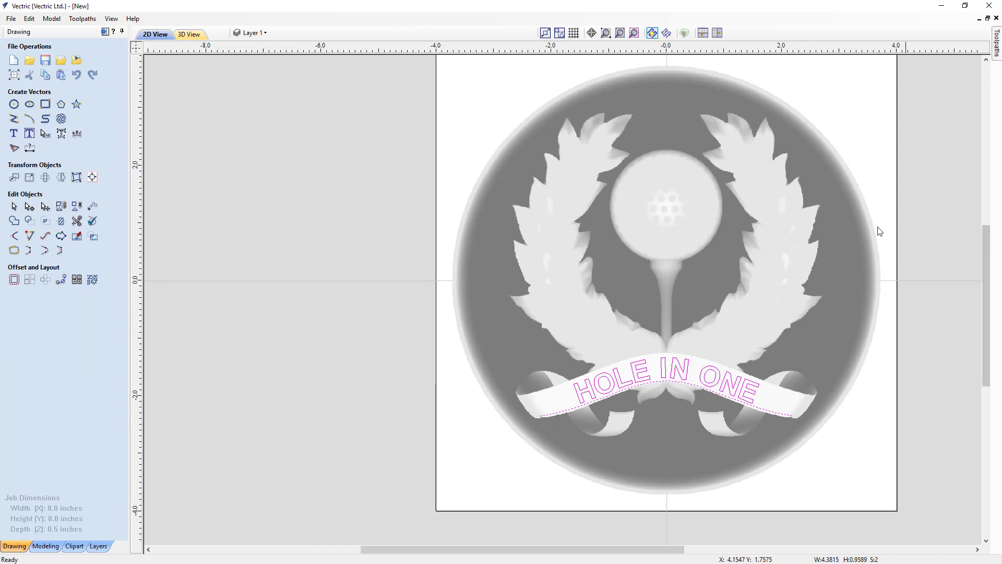